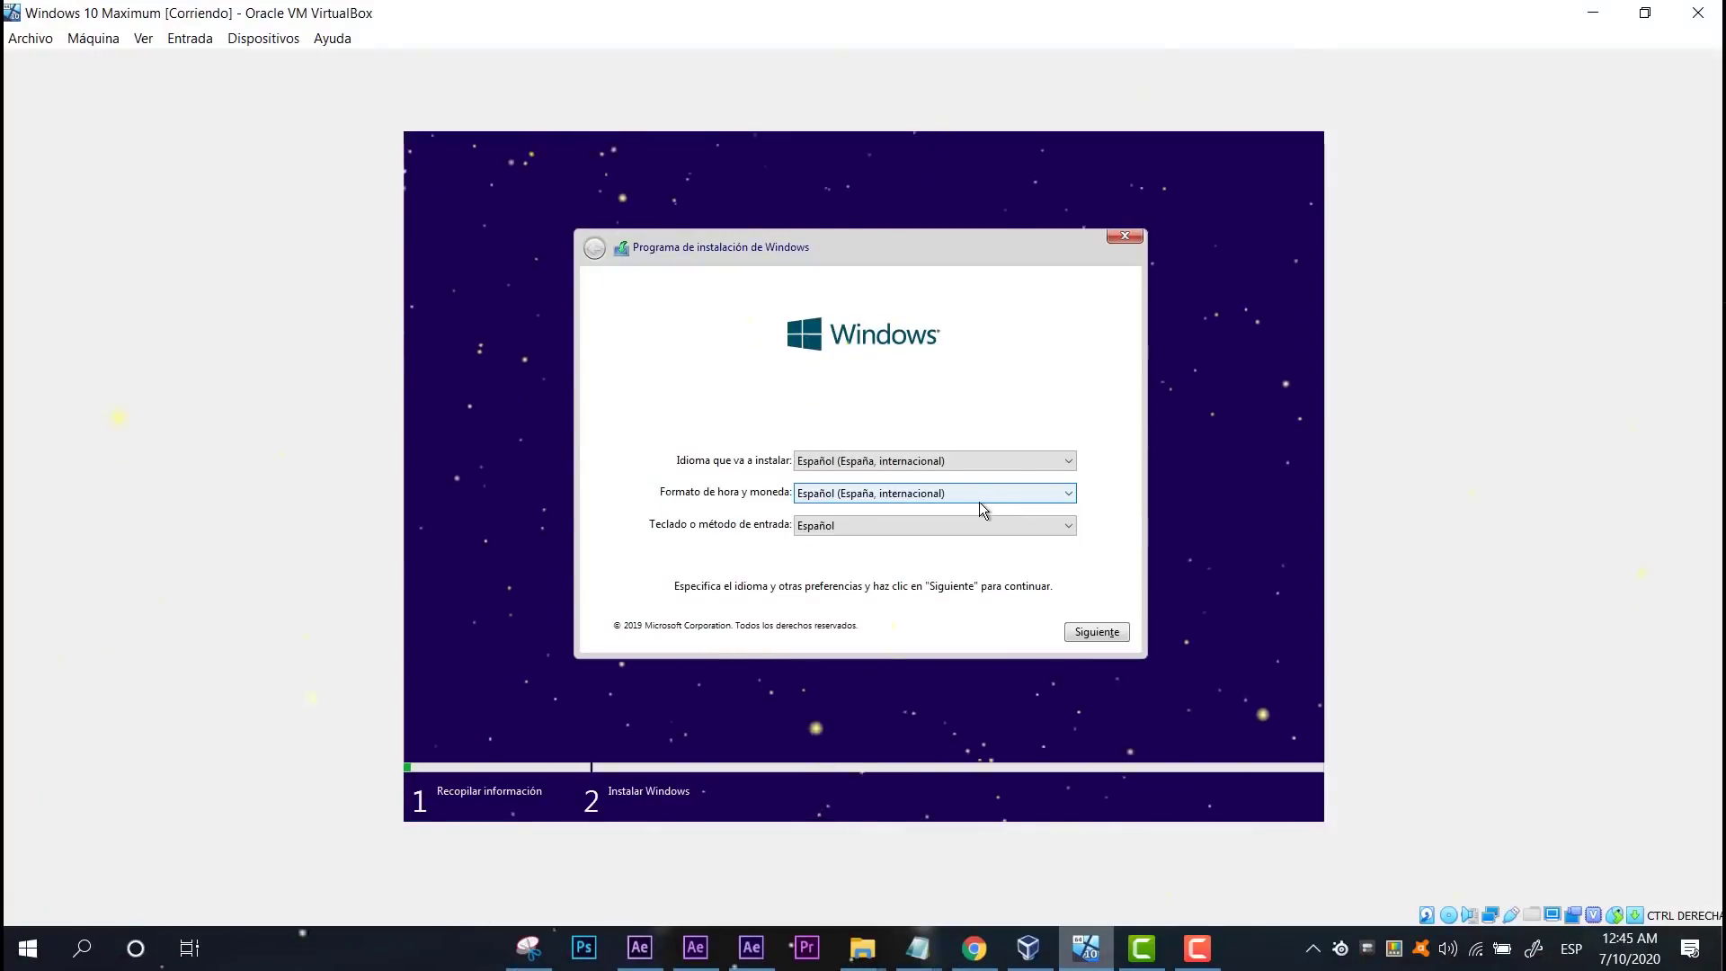
Step: Keep the Spanish (Spain, international) setup language and install Windows on the 50.0 GB unallocated space of drive 0
click(1008, 500)
click(1183, 440)
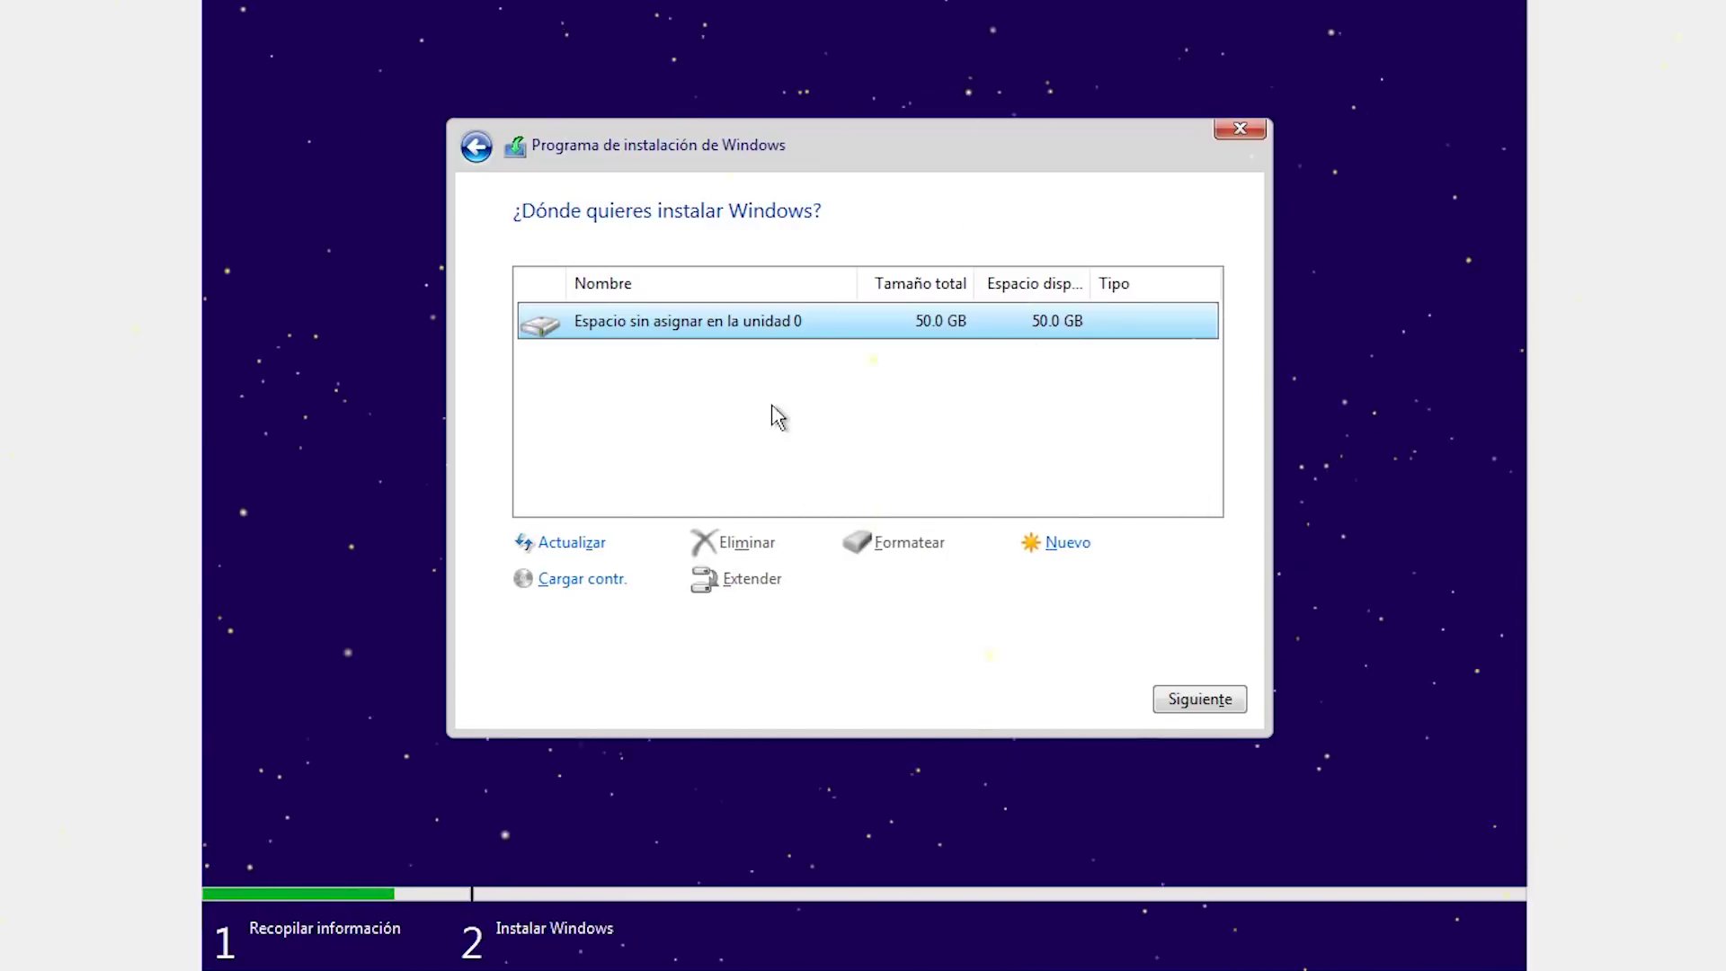
click(1195, 702)
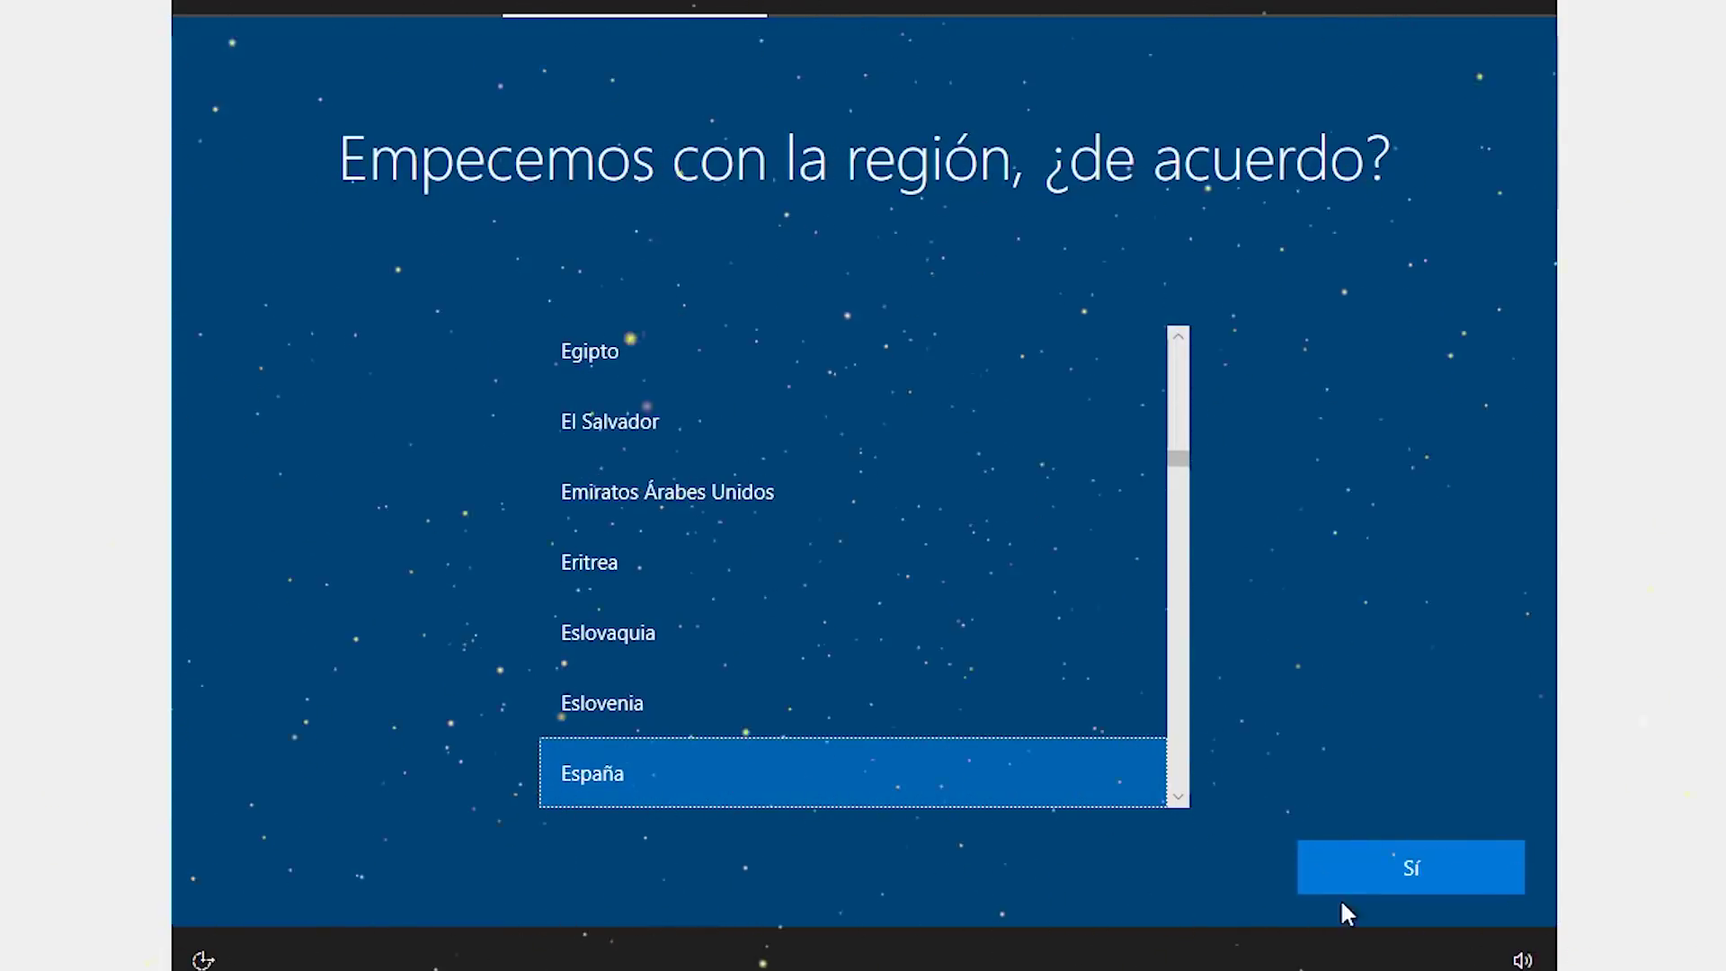
Step: Set the region to España and accept Español as the keyboard layout
click(1367, 871)
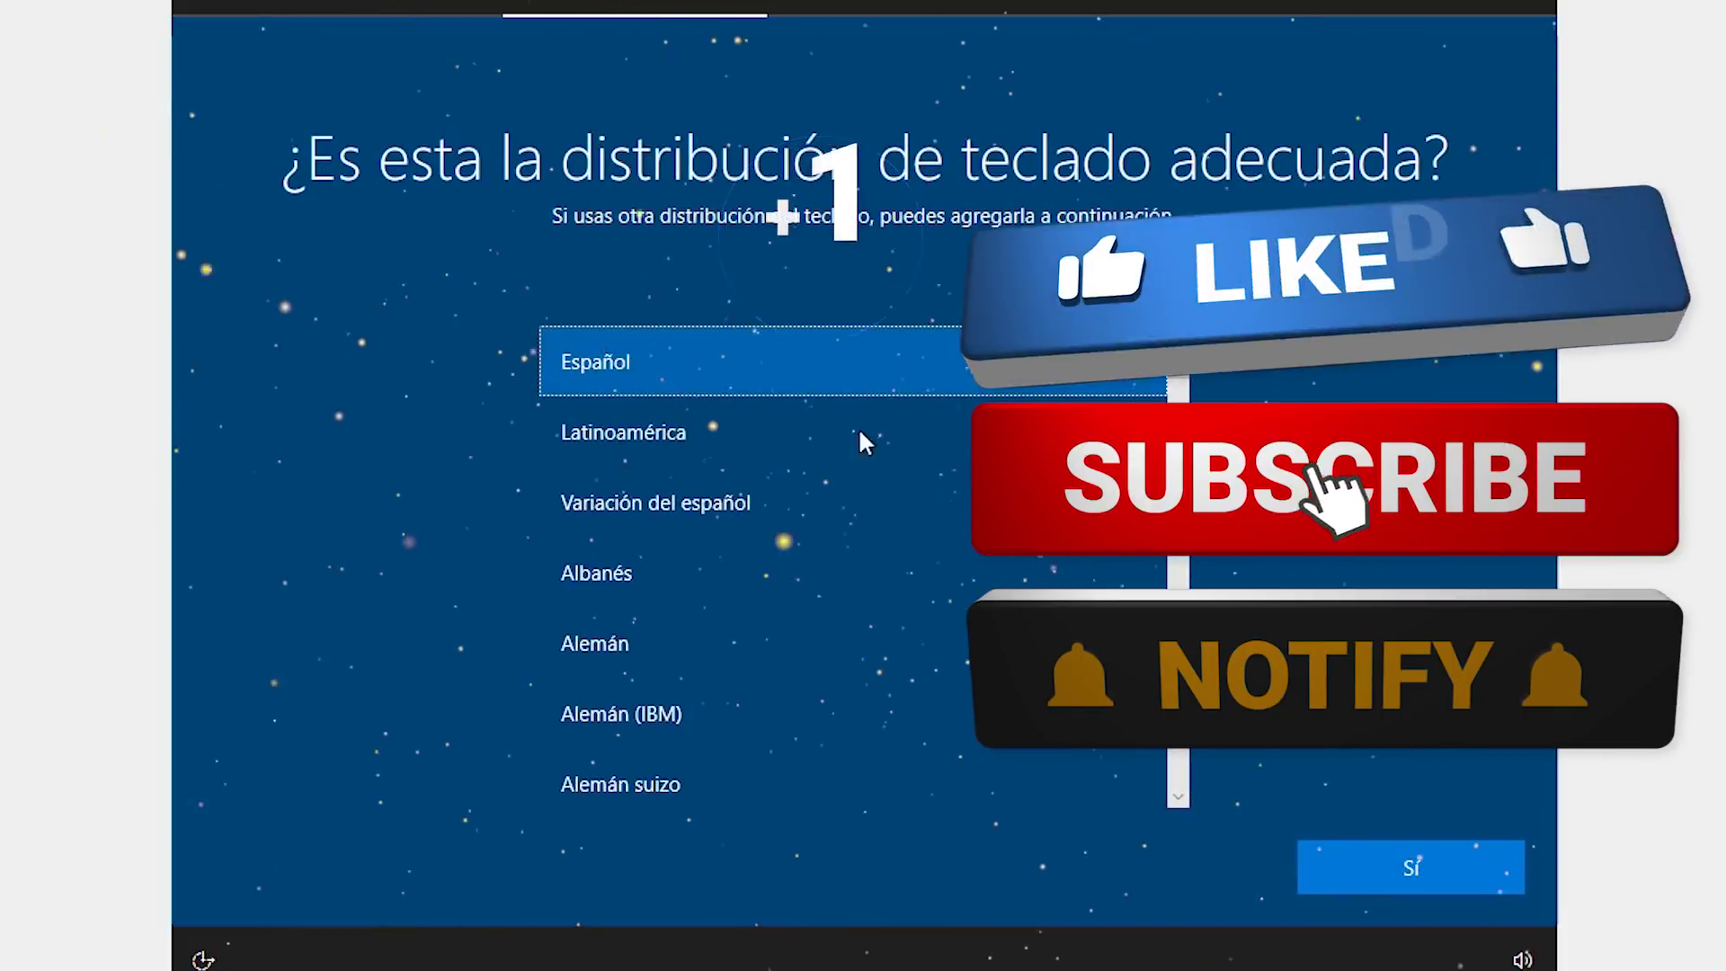
click(1447, 854)
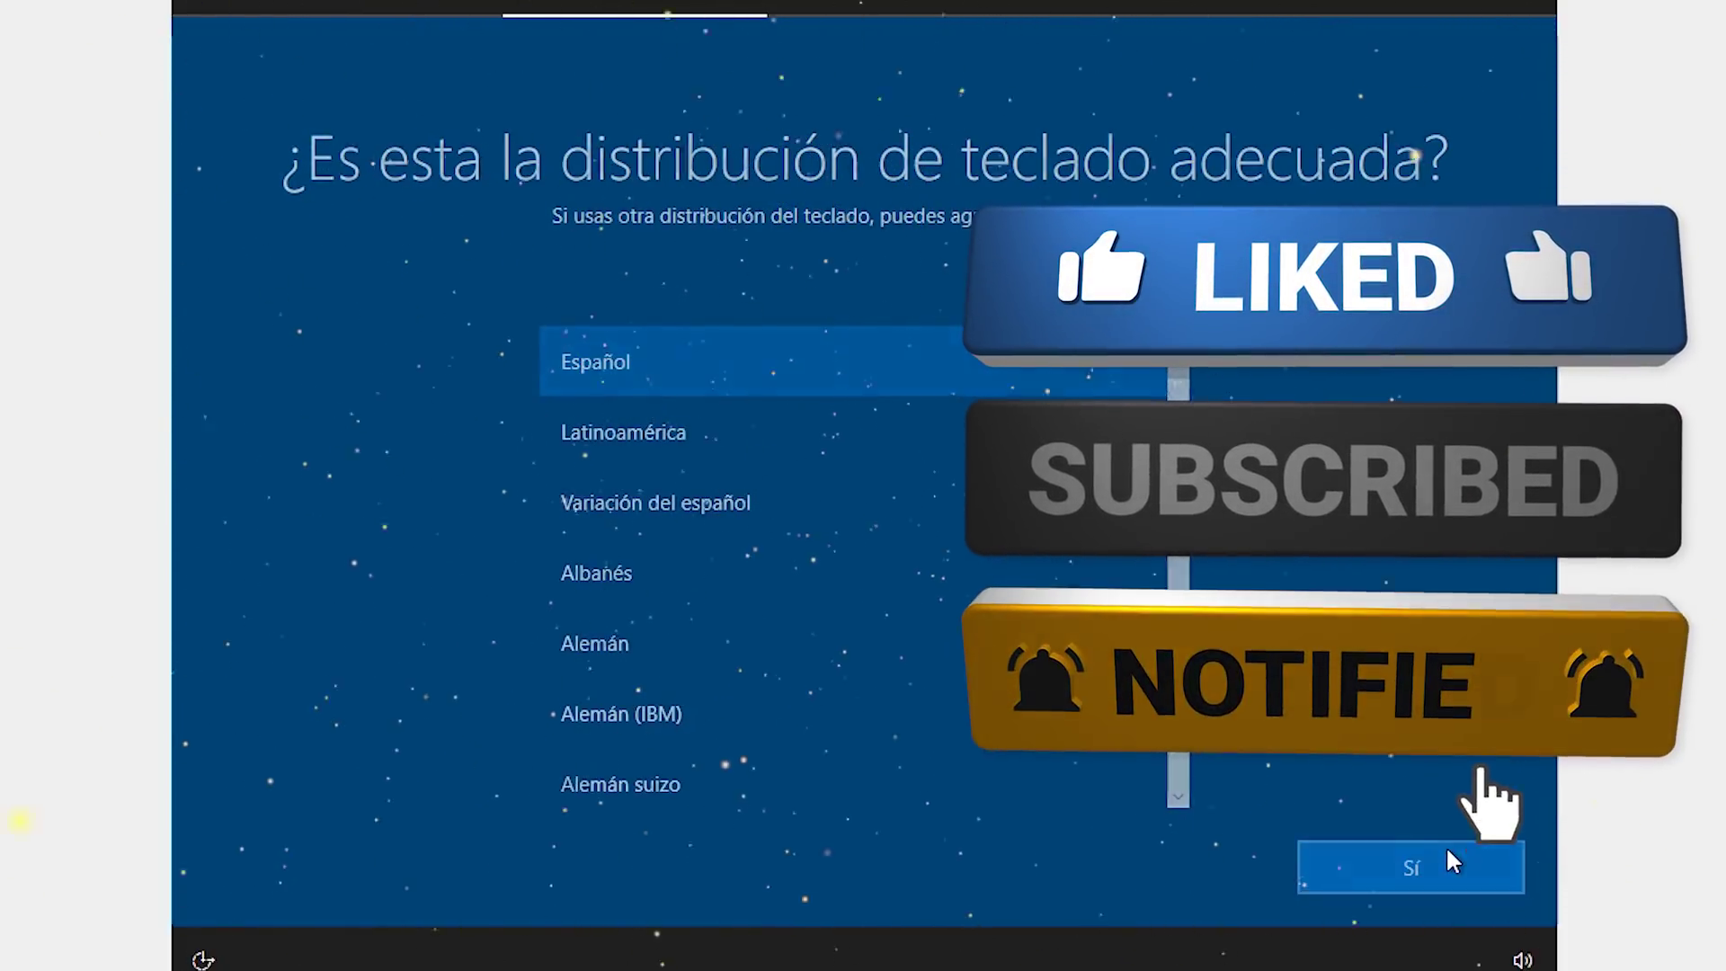
click(1442, 868)
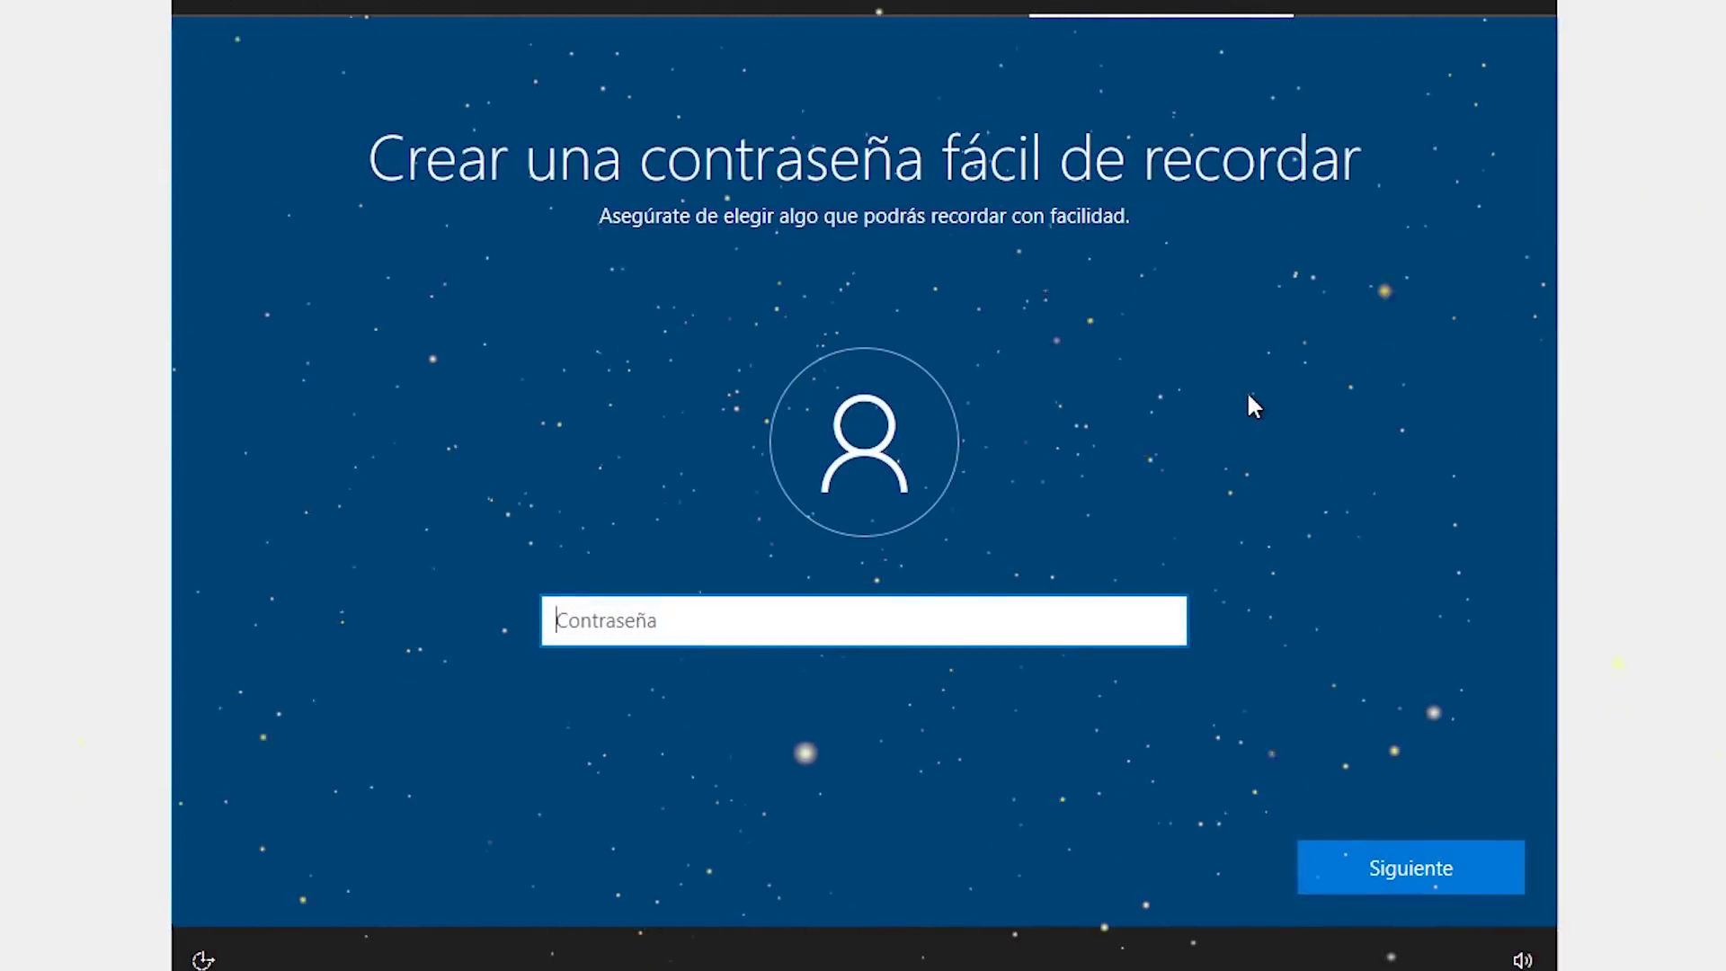
Step: Leave the account password blank and decline online speech recognition
key(Return)
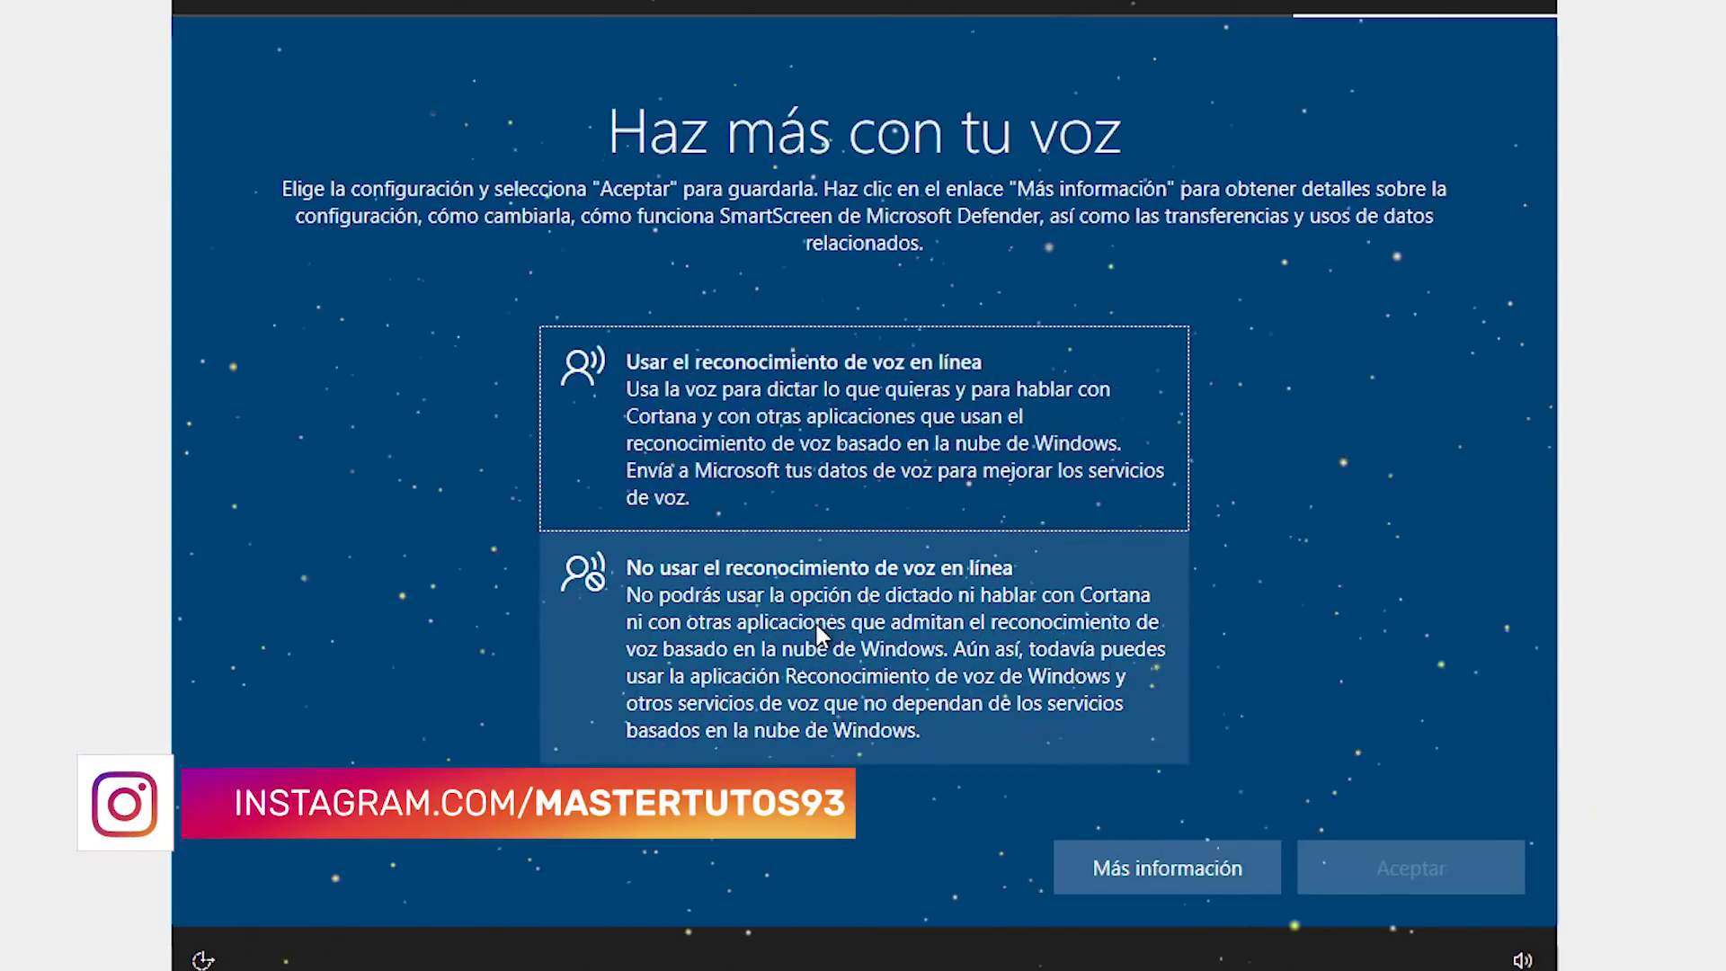
click(845, 645)
click(1377, 853)
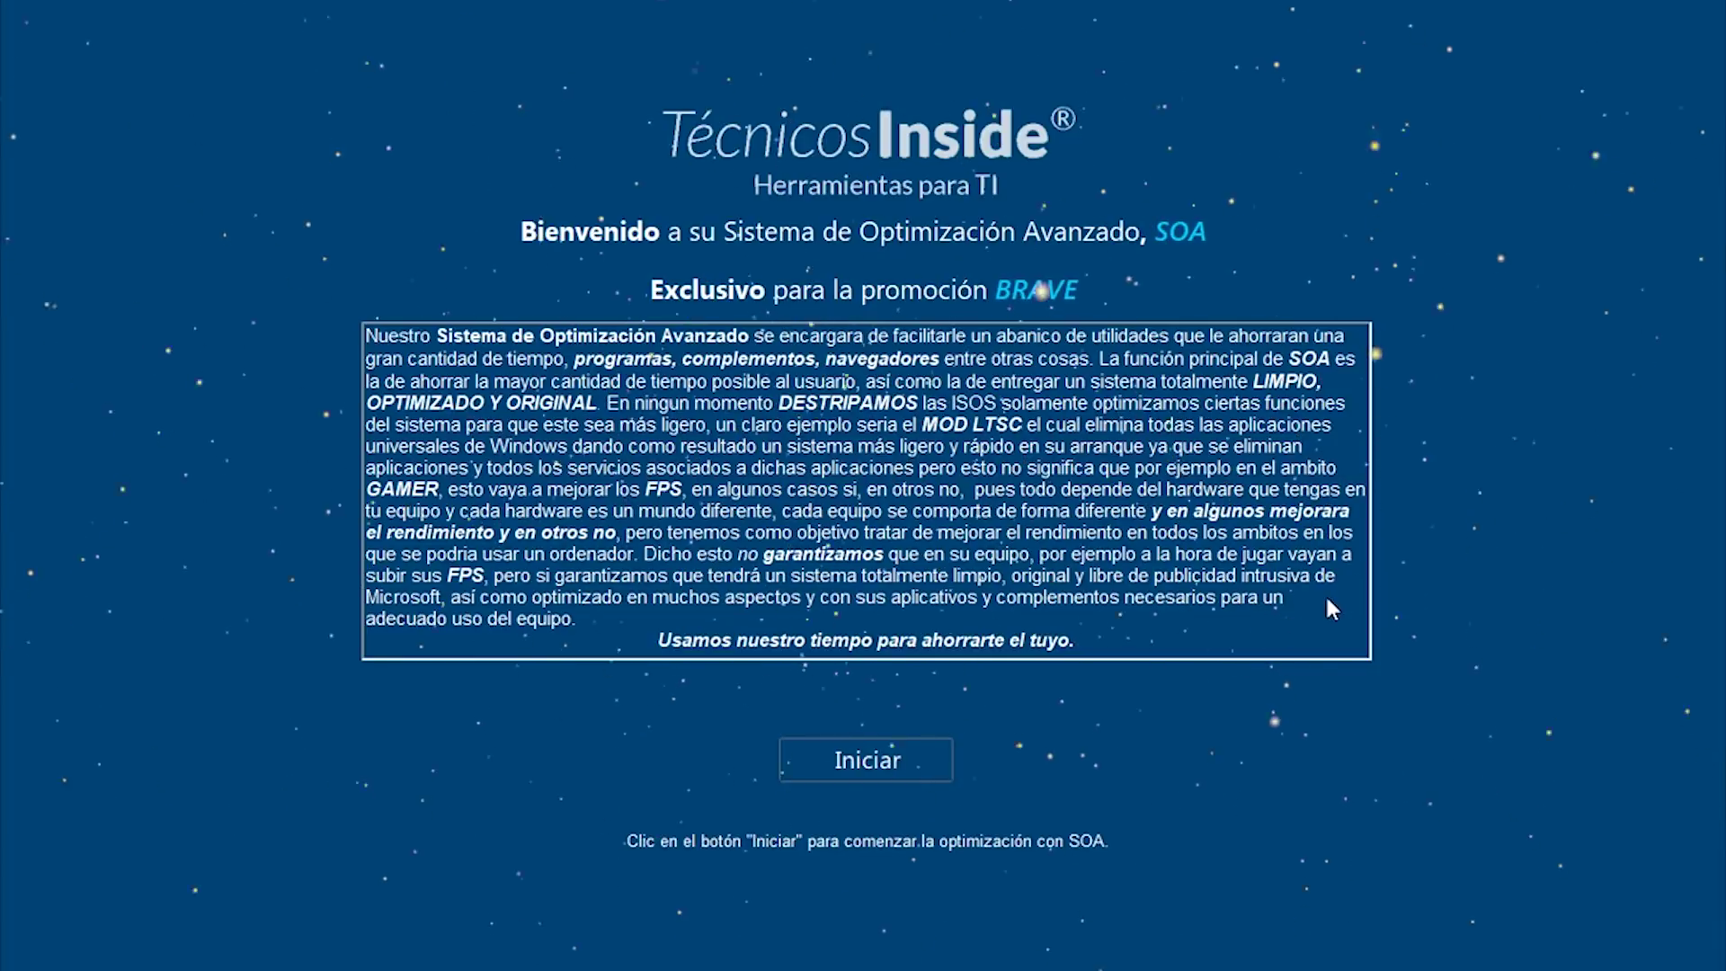
Step: Start the SOA optimization and apply the optimization for SSD, NVME and M.2 drives
click(910, 759)
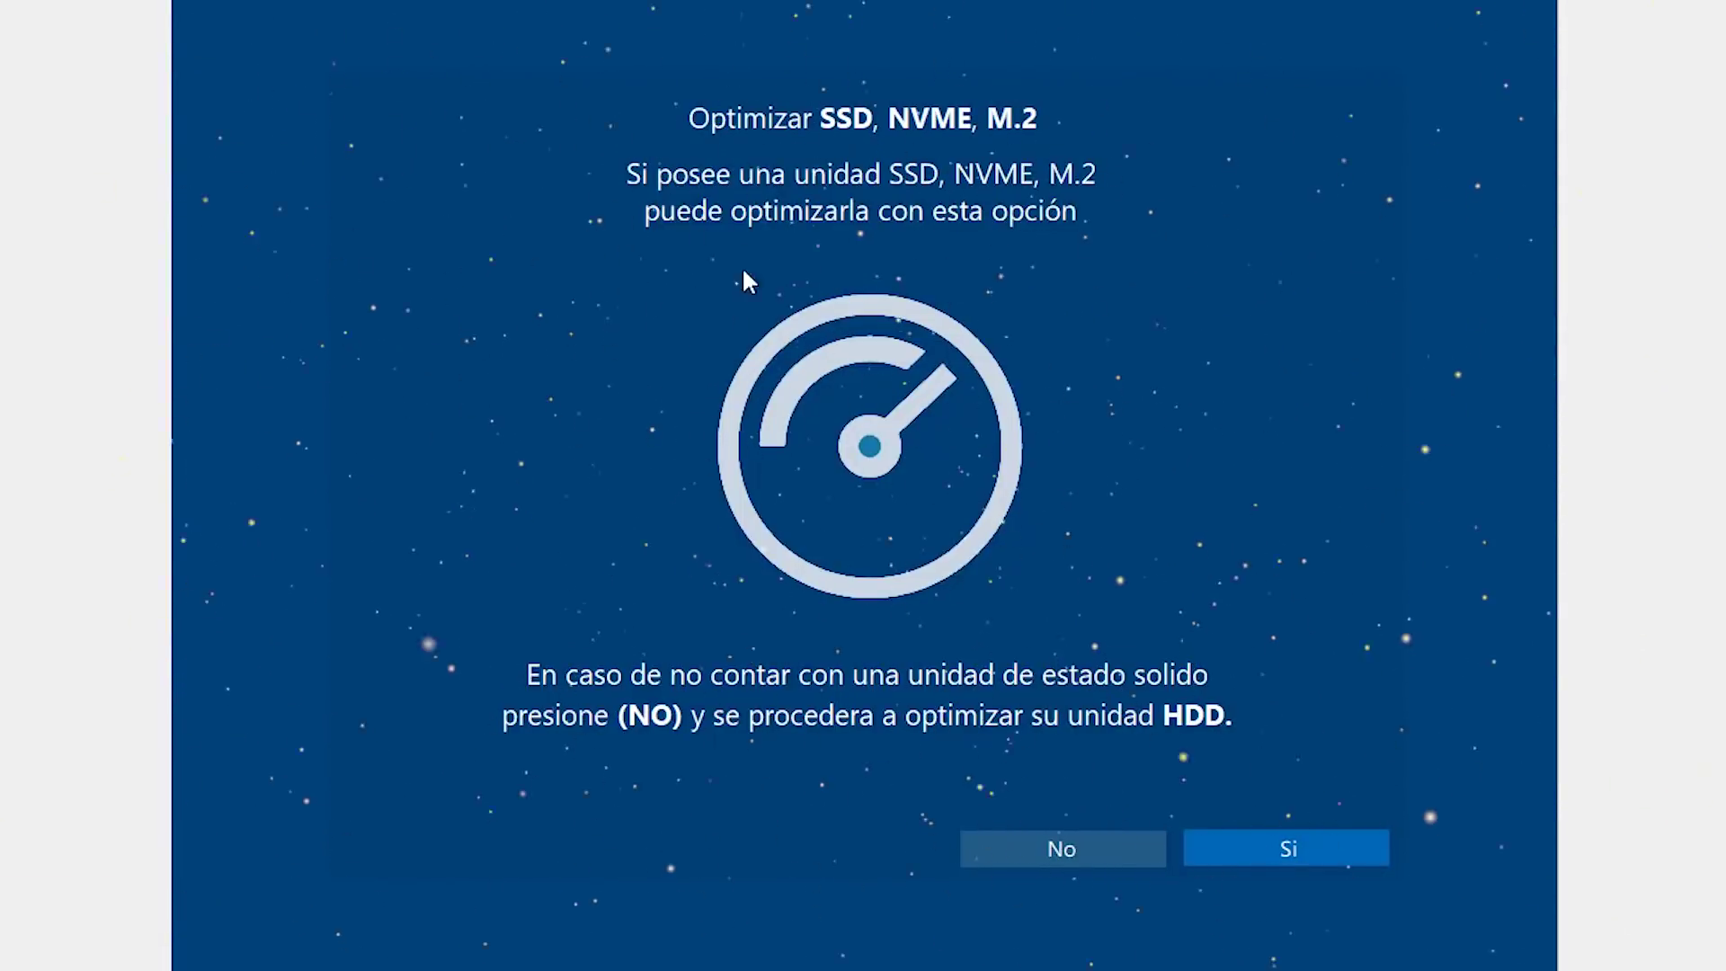
click(1303, 850)
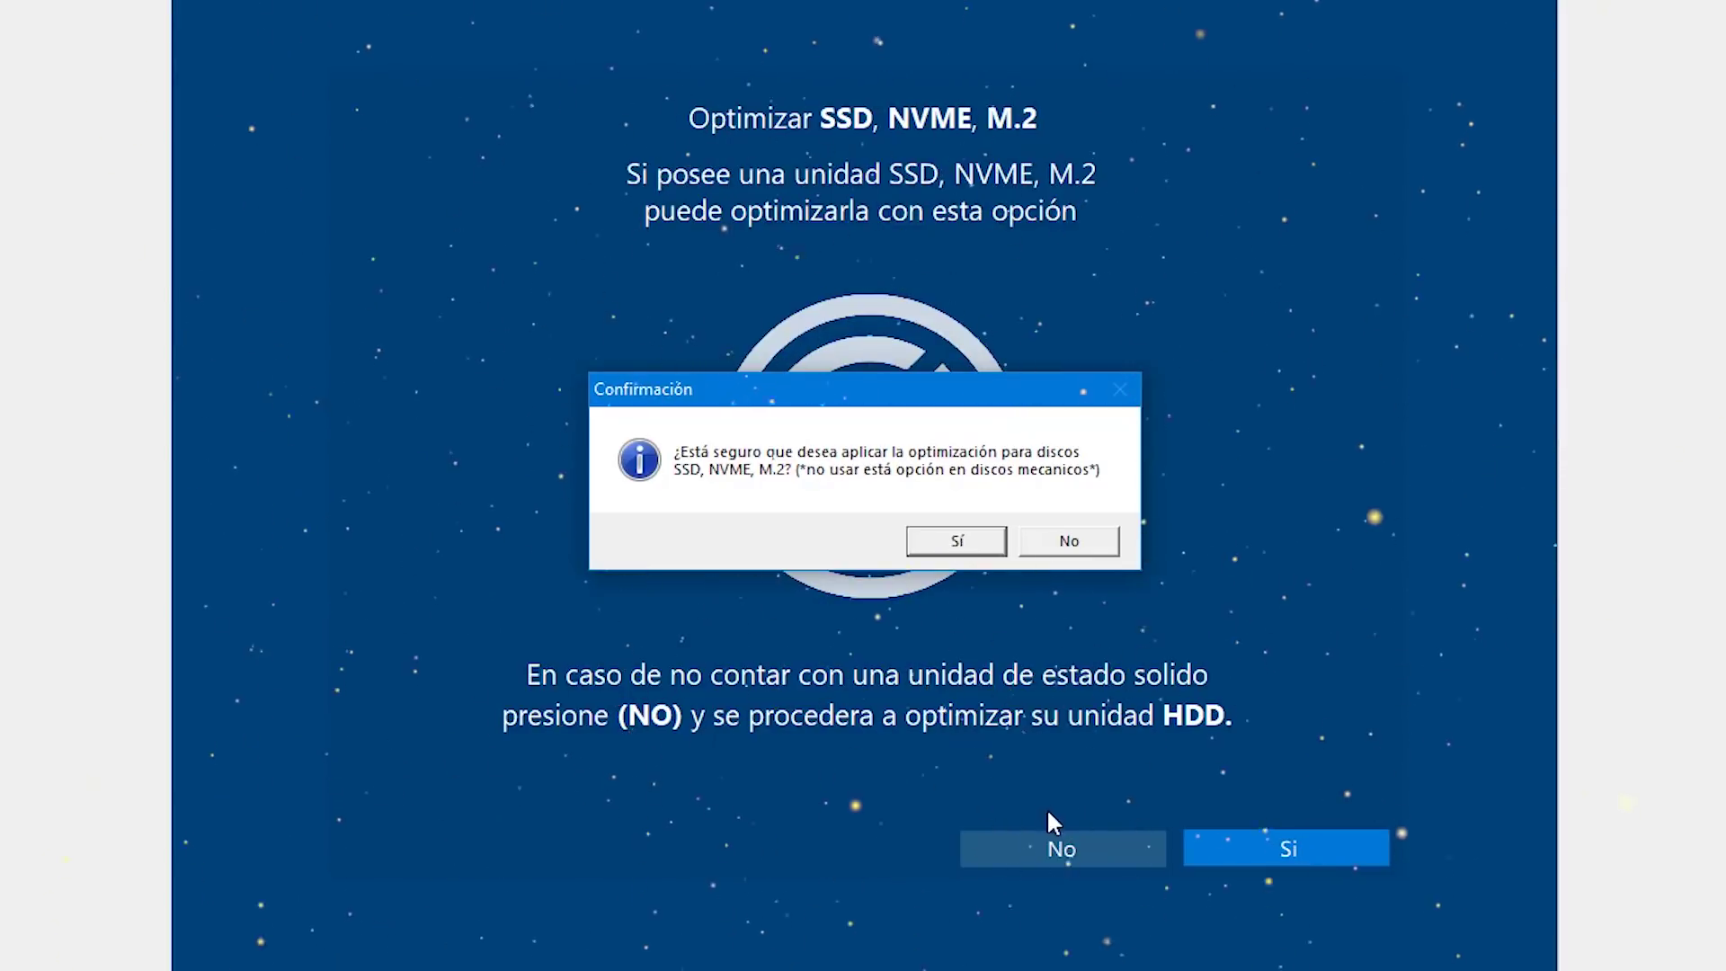
click(958, 542)
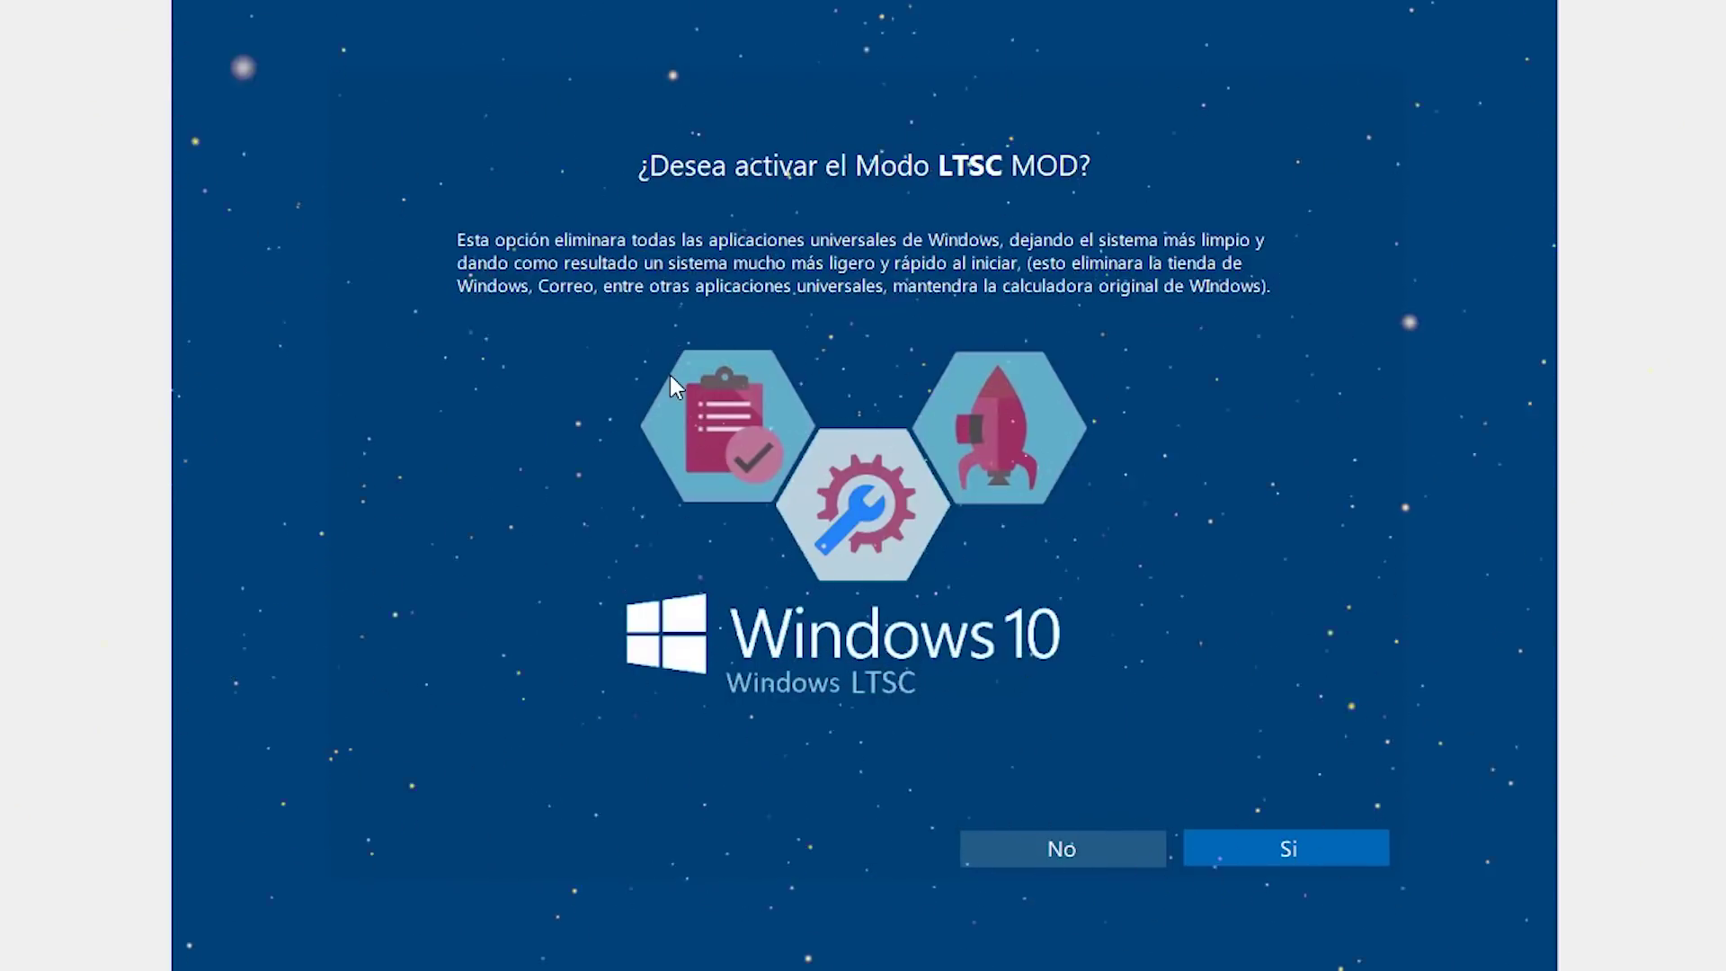
Step: Activate the LTSC MOD mode and choose the Cyberpunk theme for the computer
click(1287, 856)
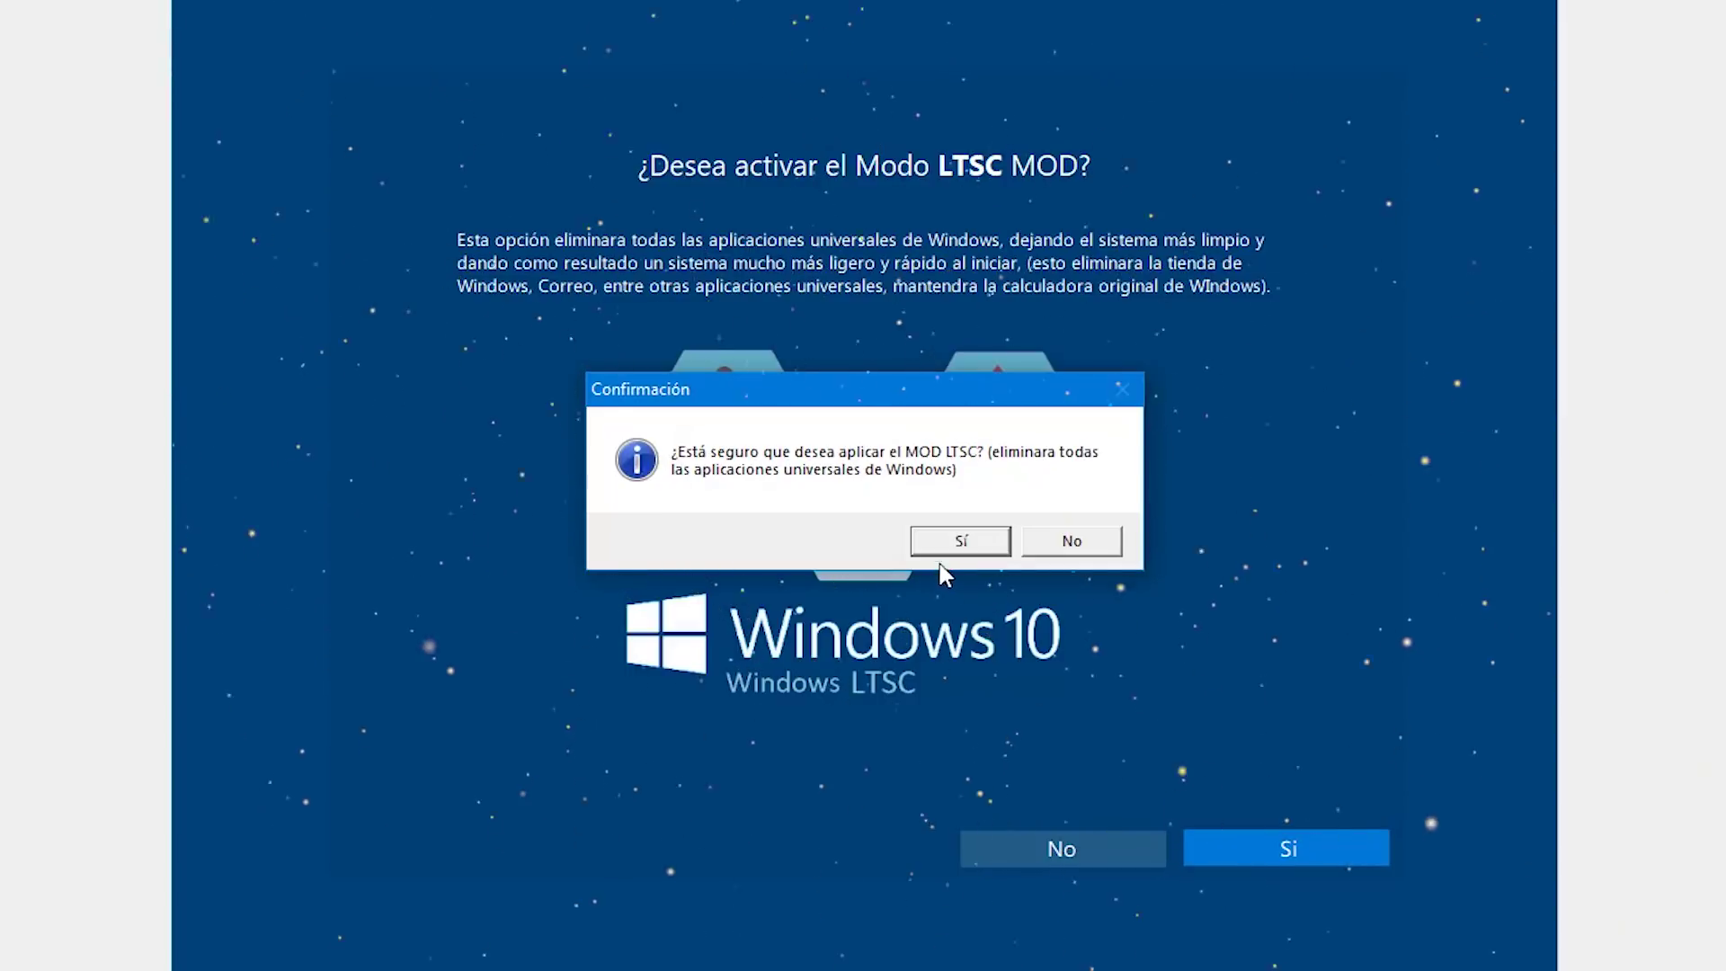
click(944, 539)
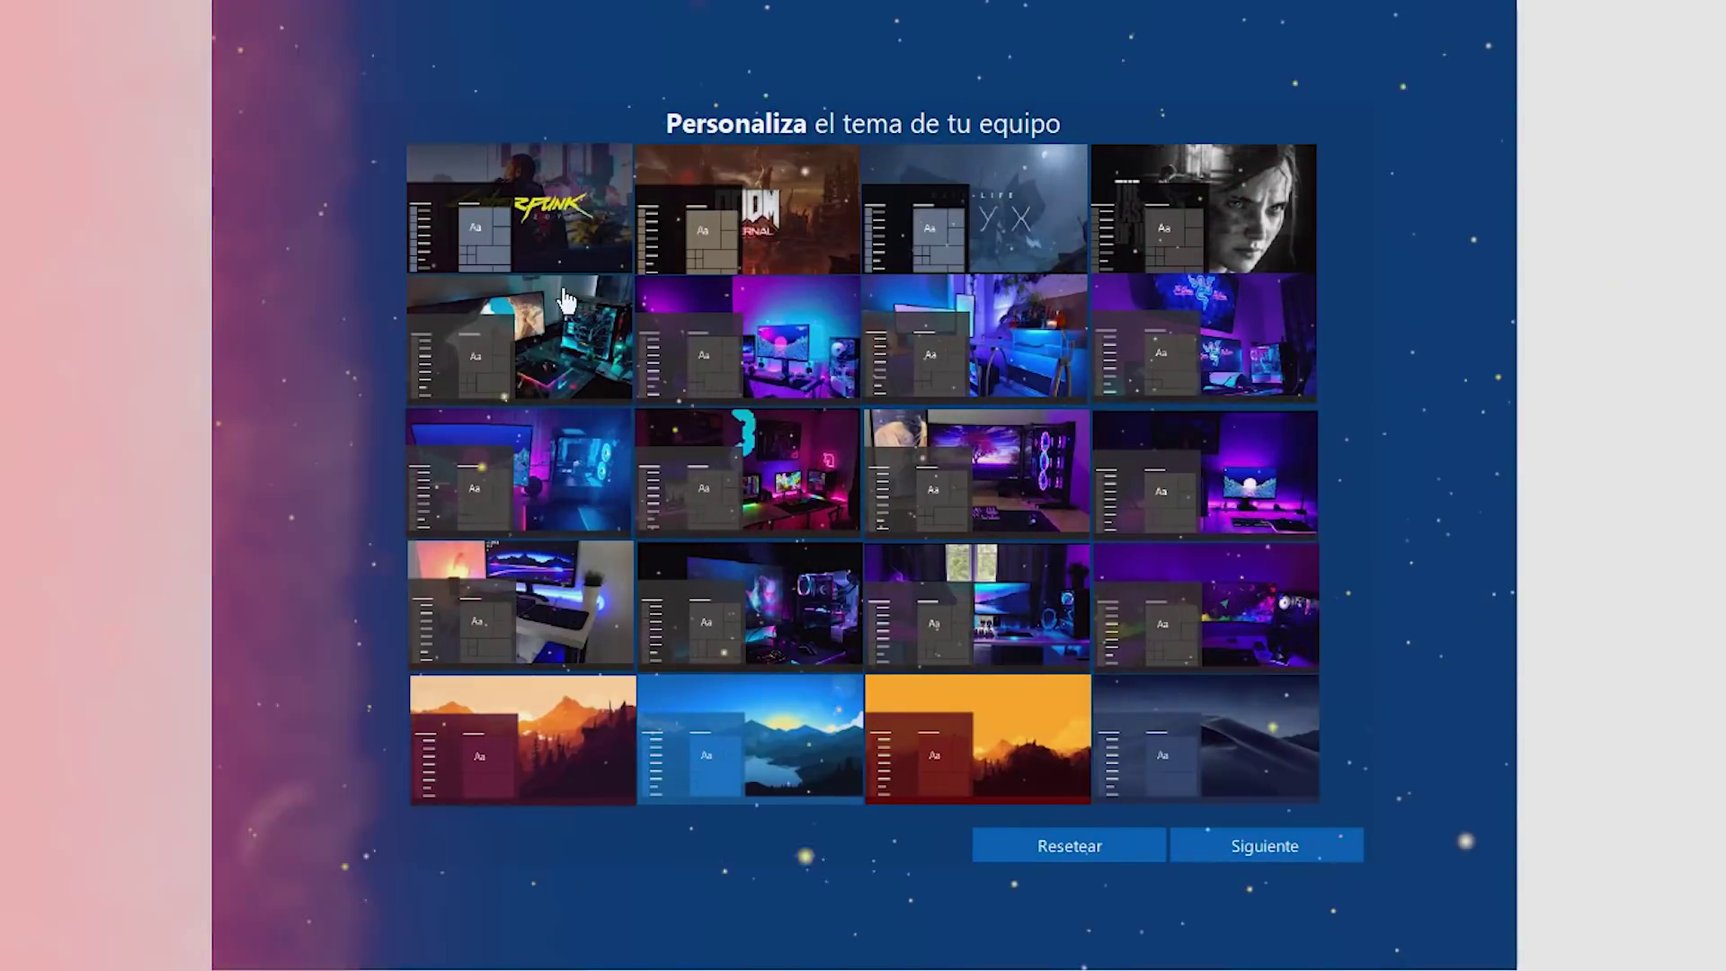
click(565, 209)
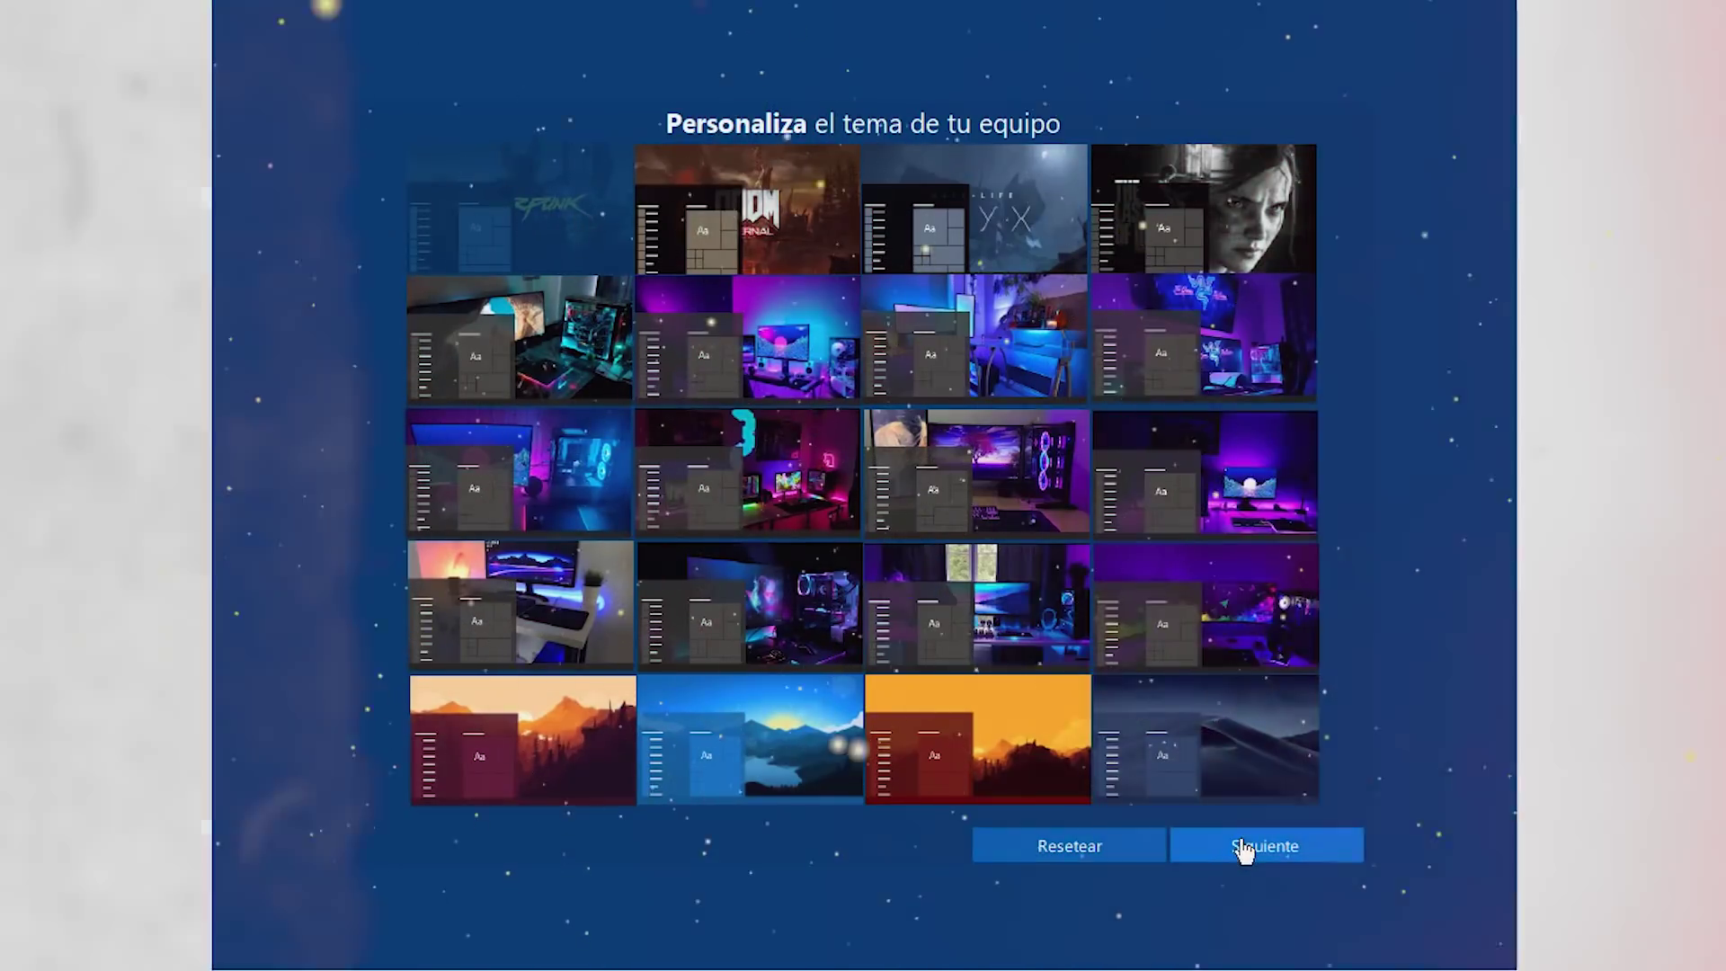
click(1244, 850)
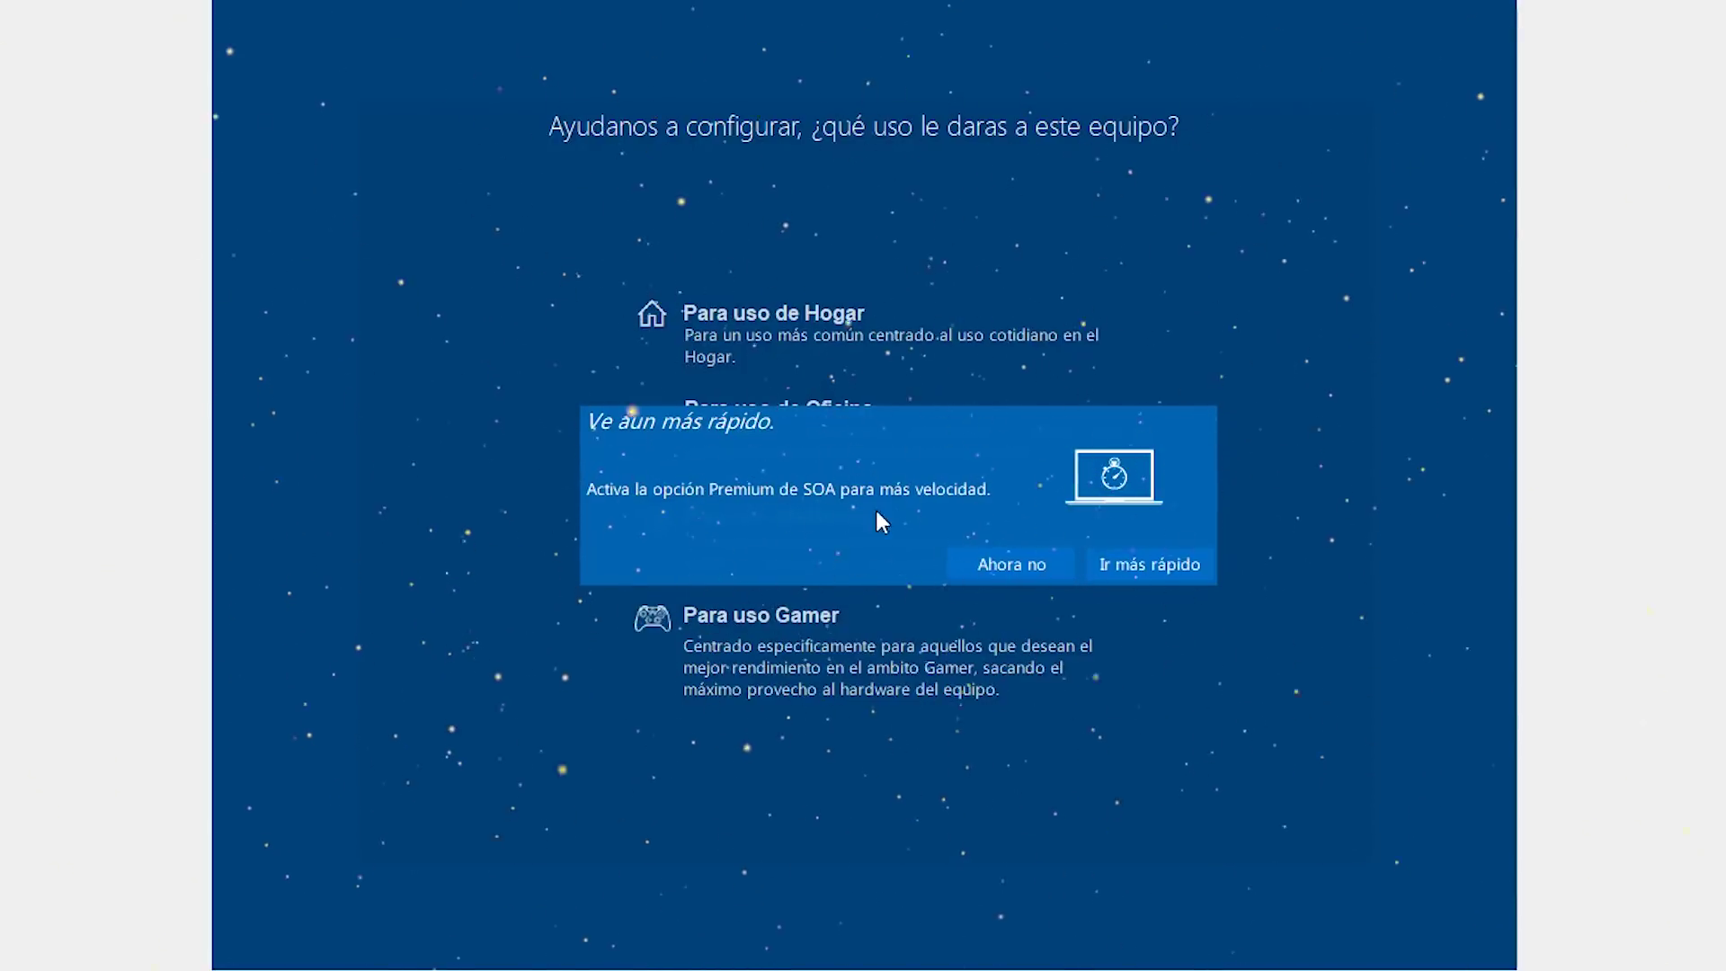
Step: Decline the SOA Premium speed option and the Técnicos Inside update service
click(1025, 569)
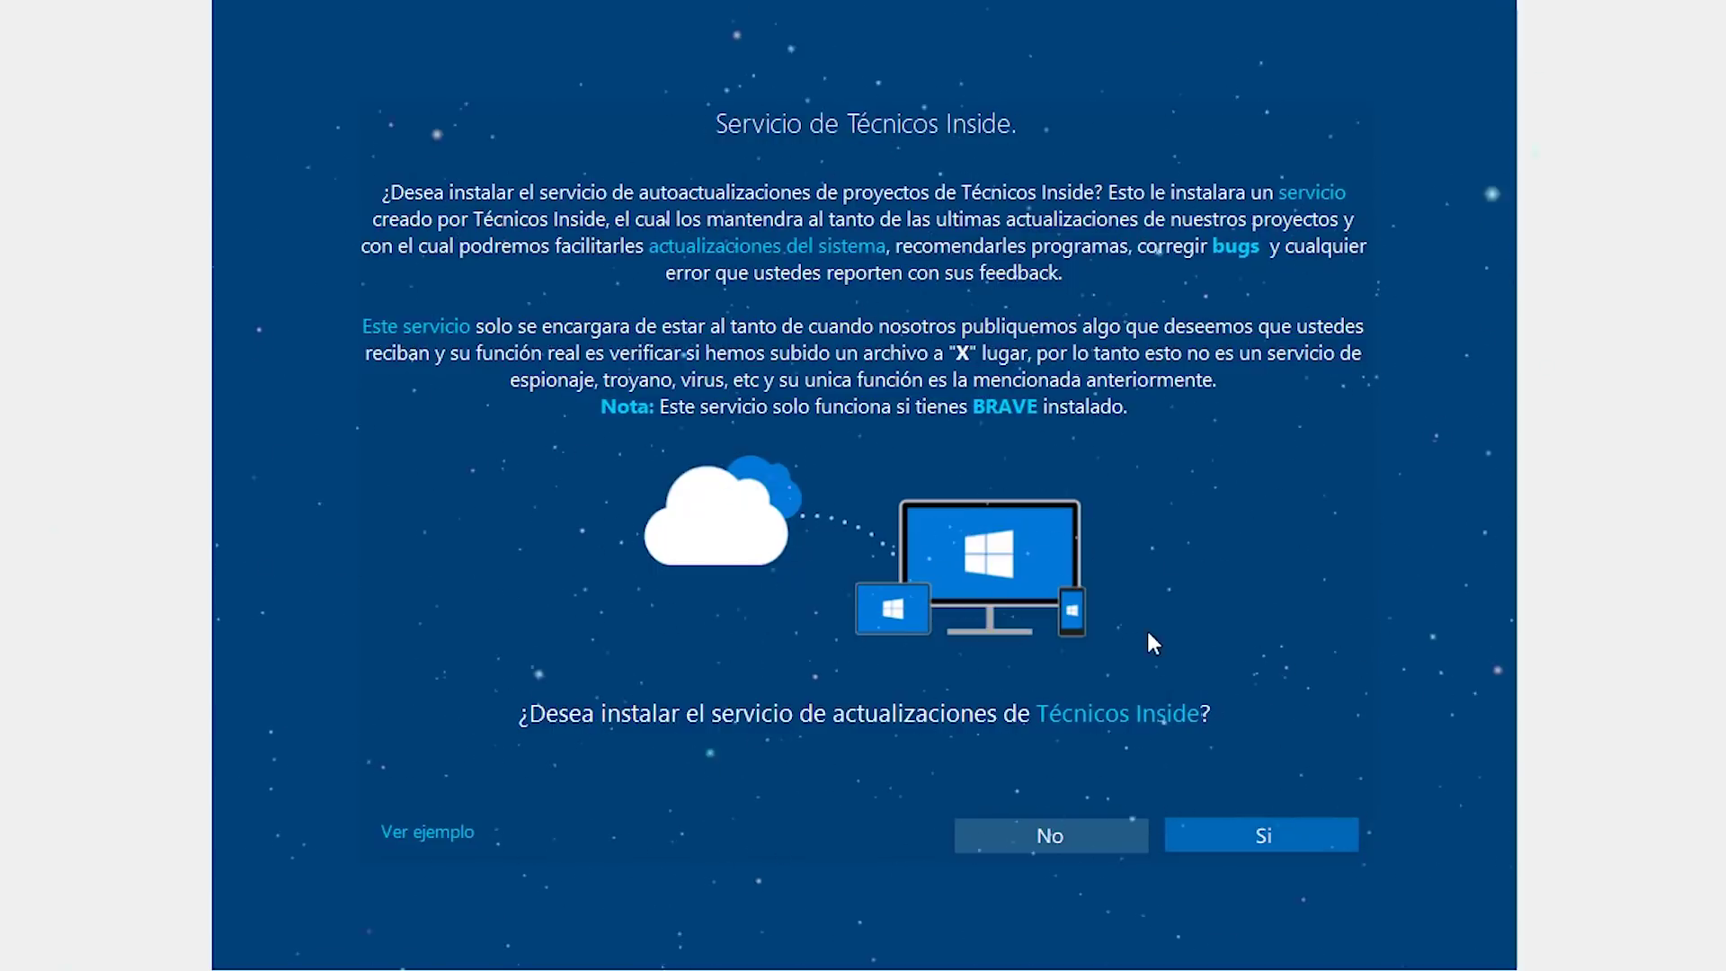
click(1048, 827)
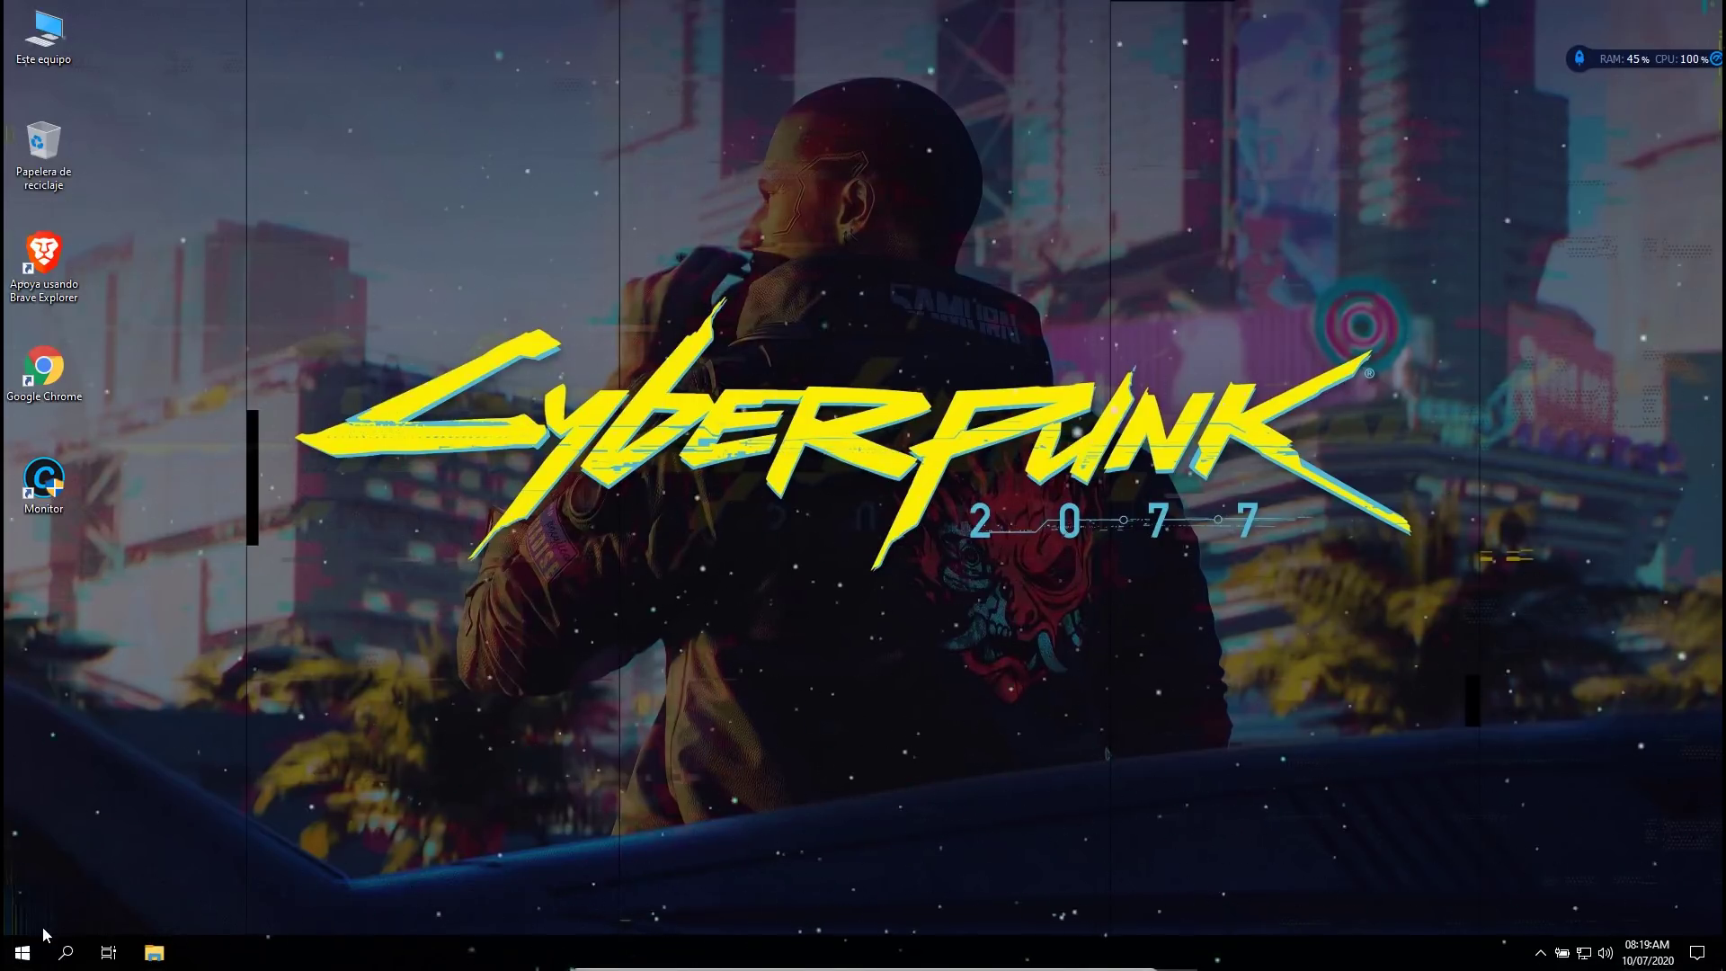
Step: Look through the list of installed apps in the Start menu, from recently added entries to Windows PowerShell
click(30, 951)
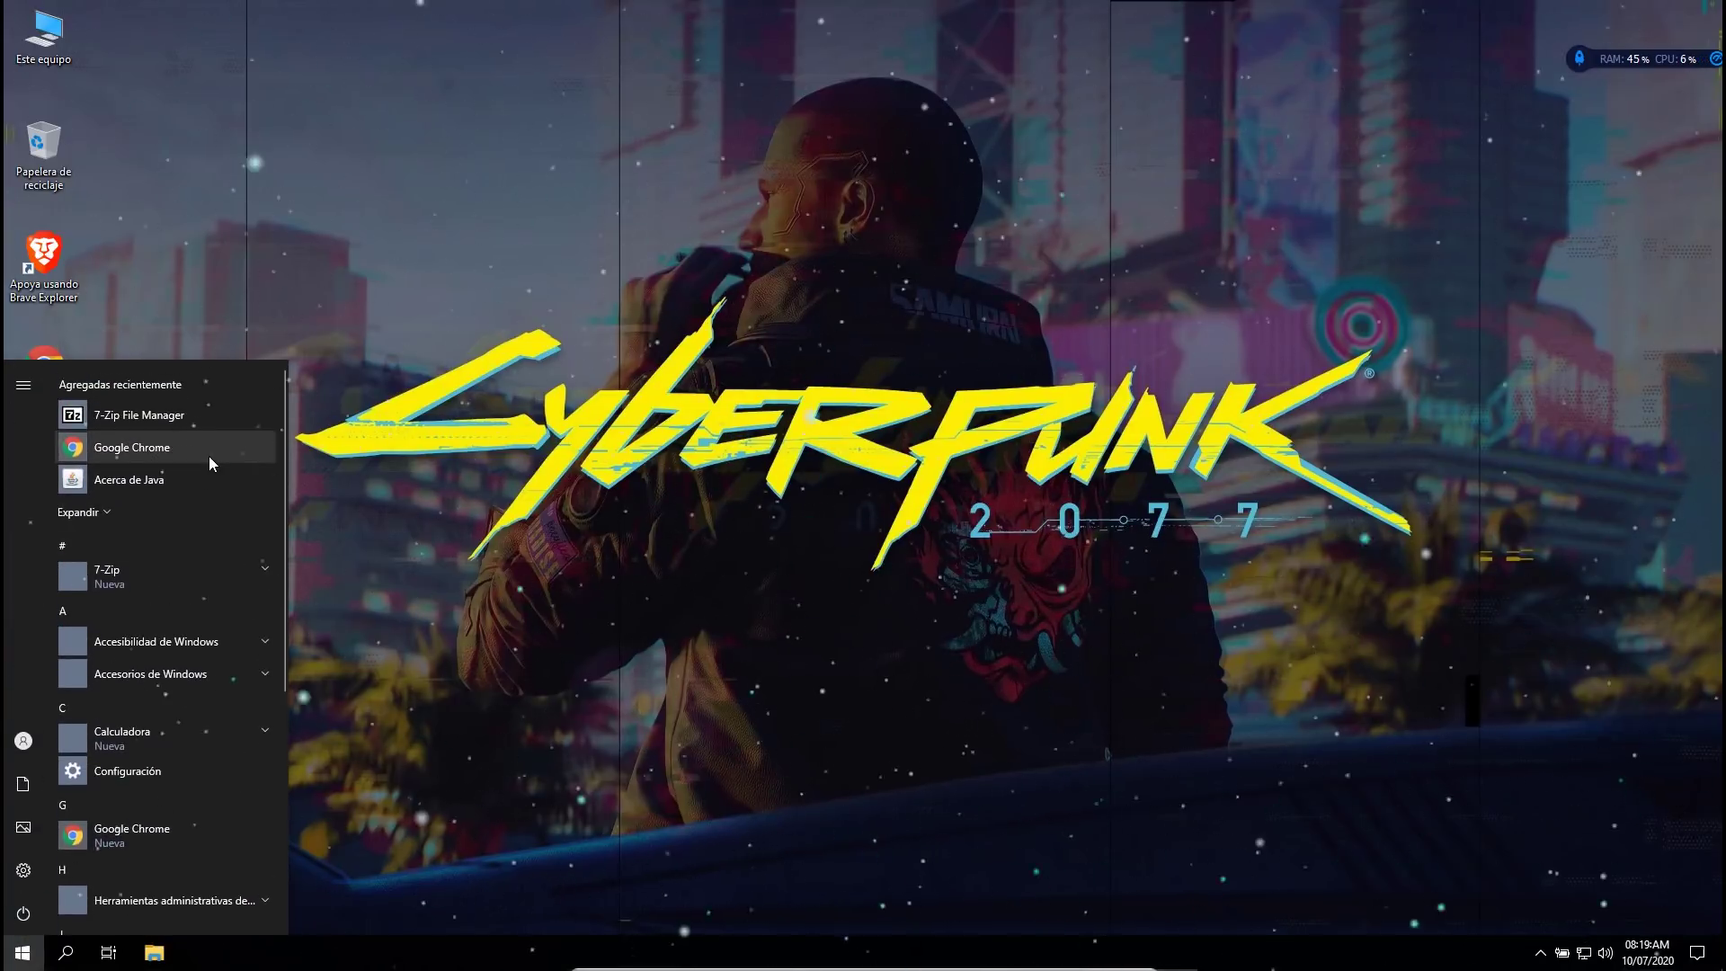
scroll(198, 472, down, 1)
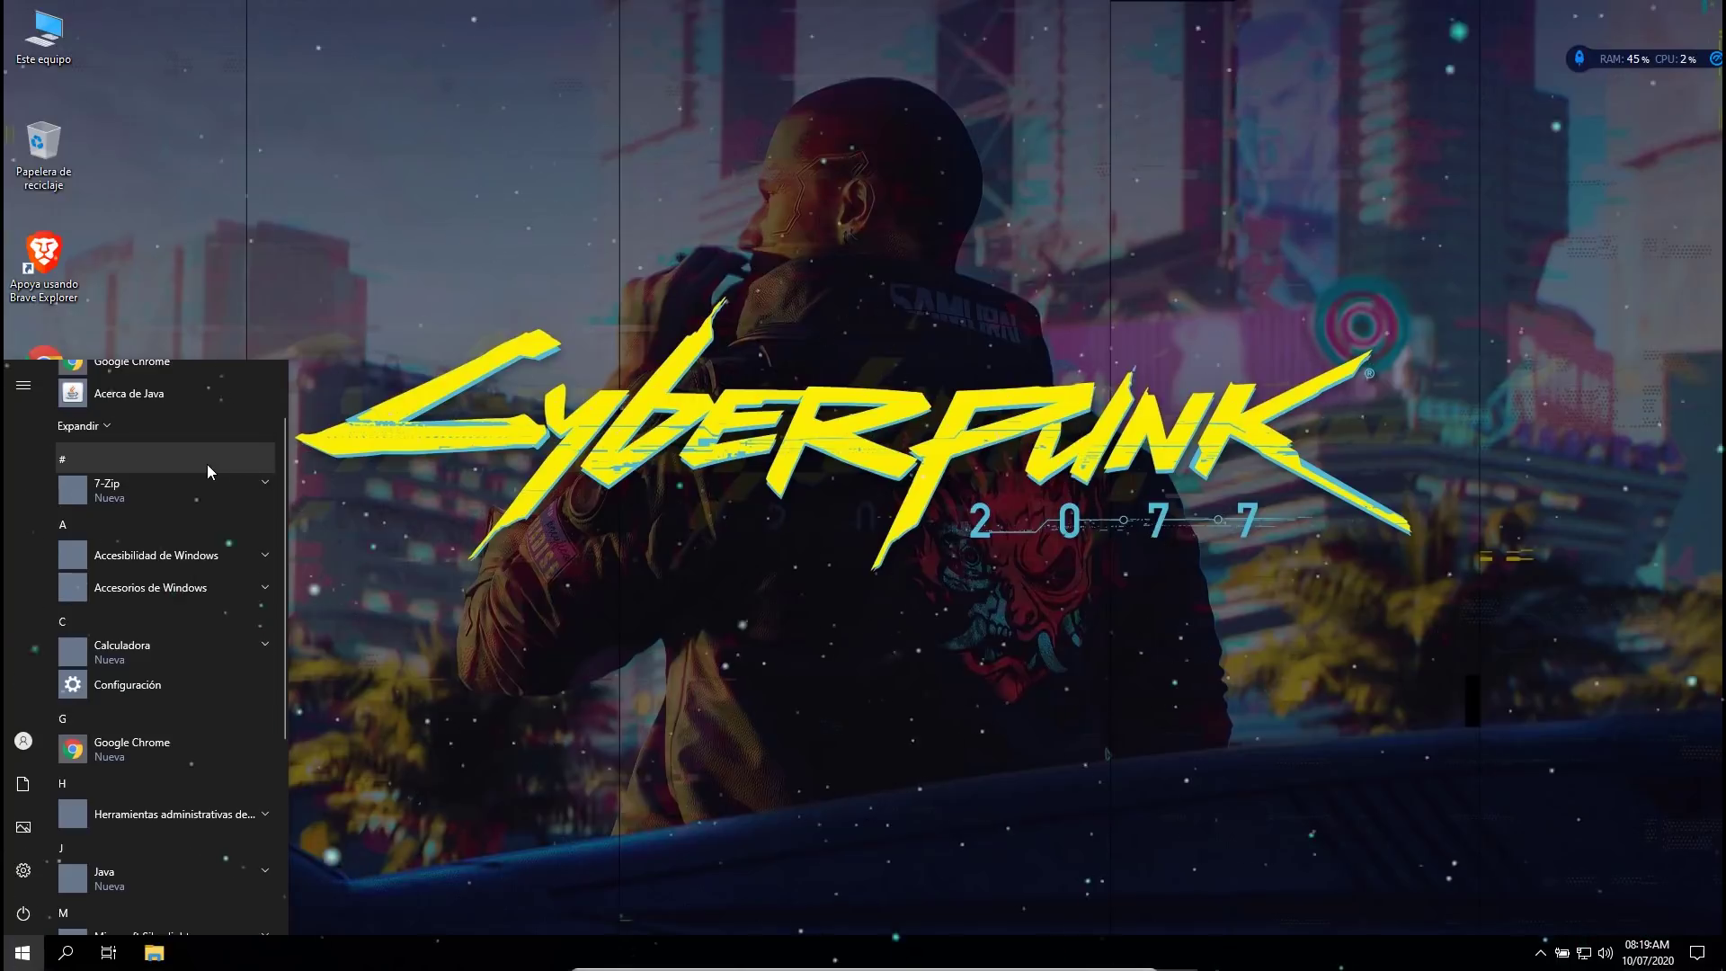
scroll(206, 476, up, 1)
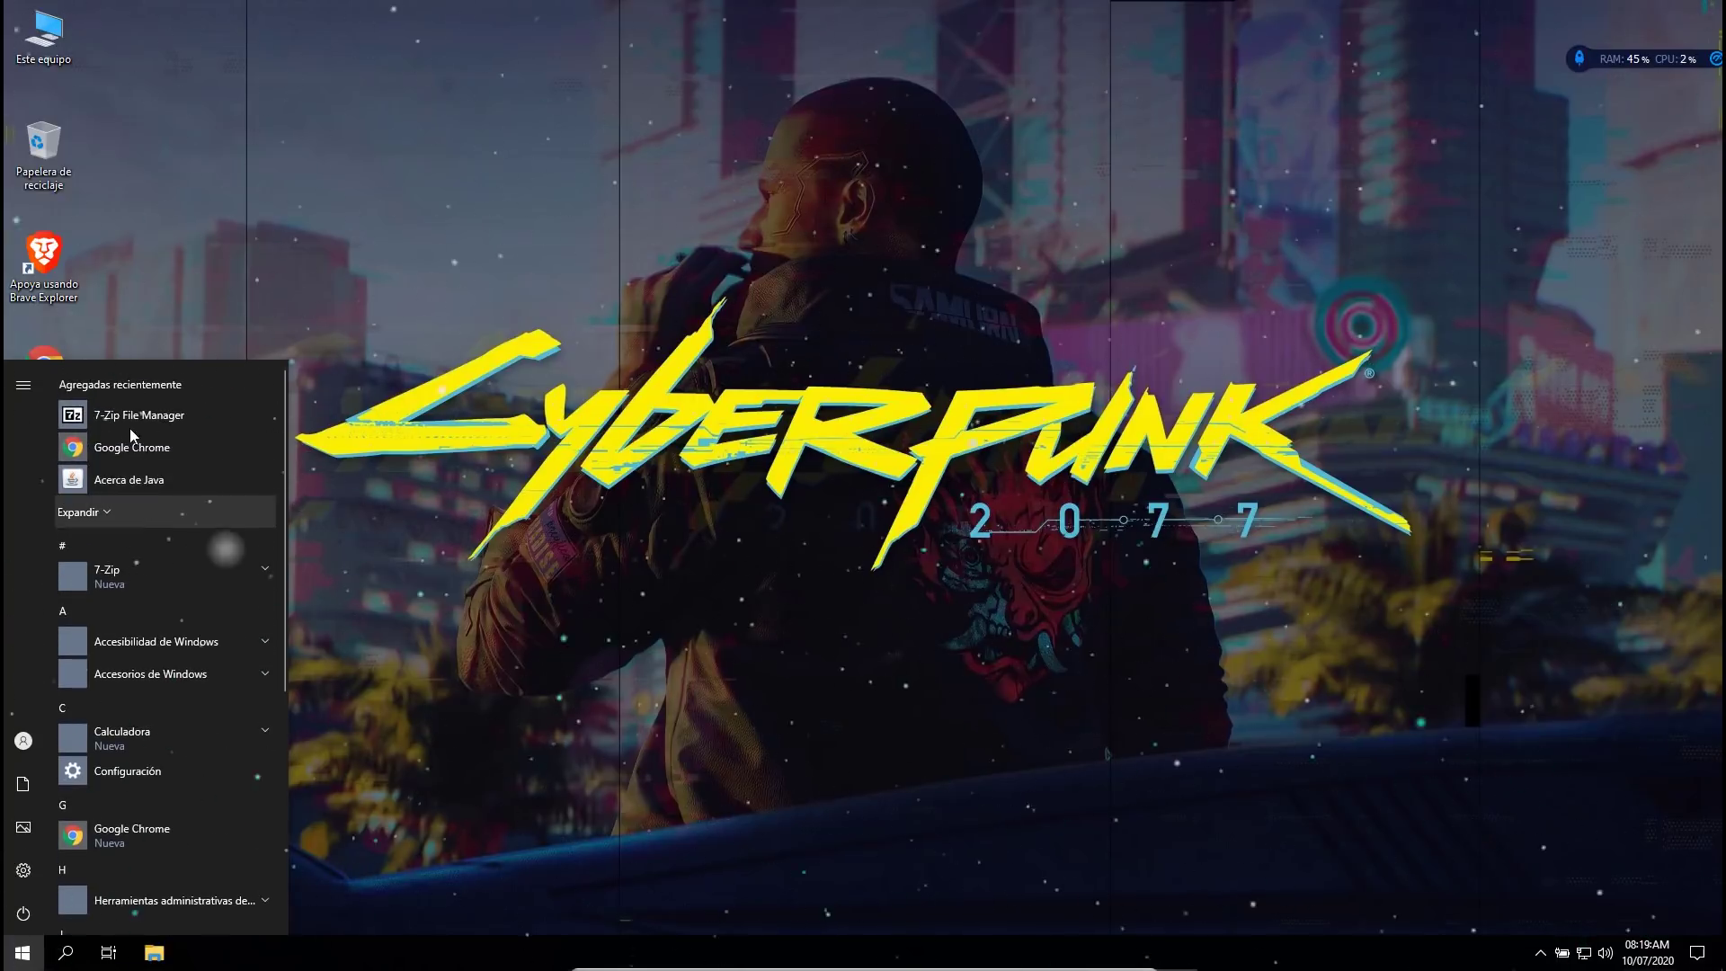
scroll(137, 557, down, 1)
scroll(135, 557, down, 4)
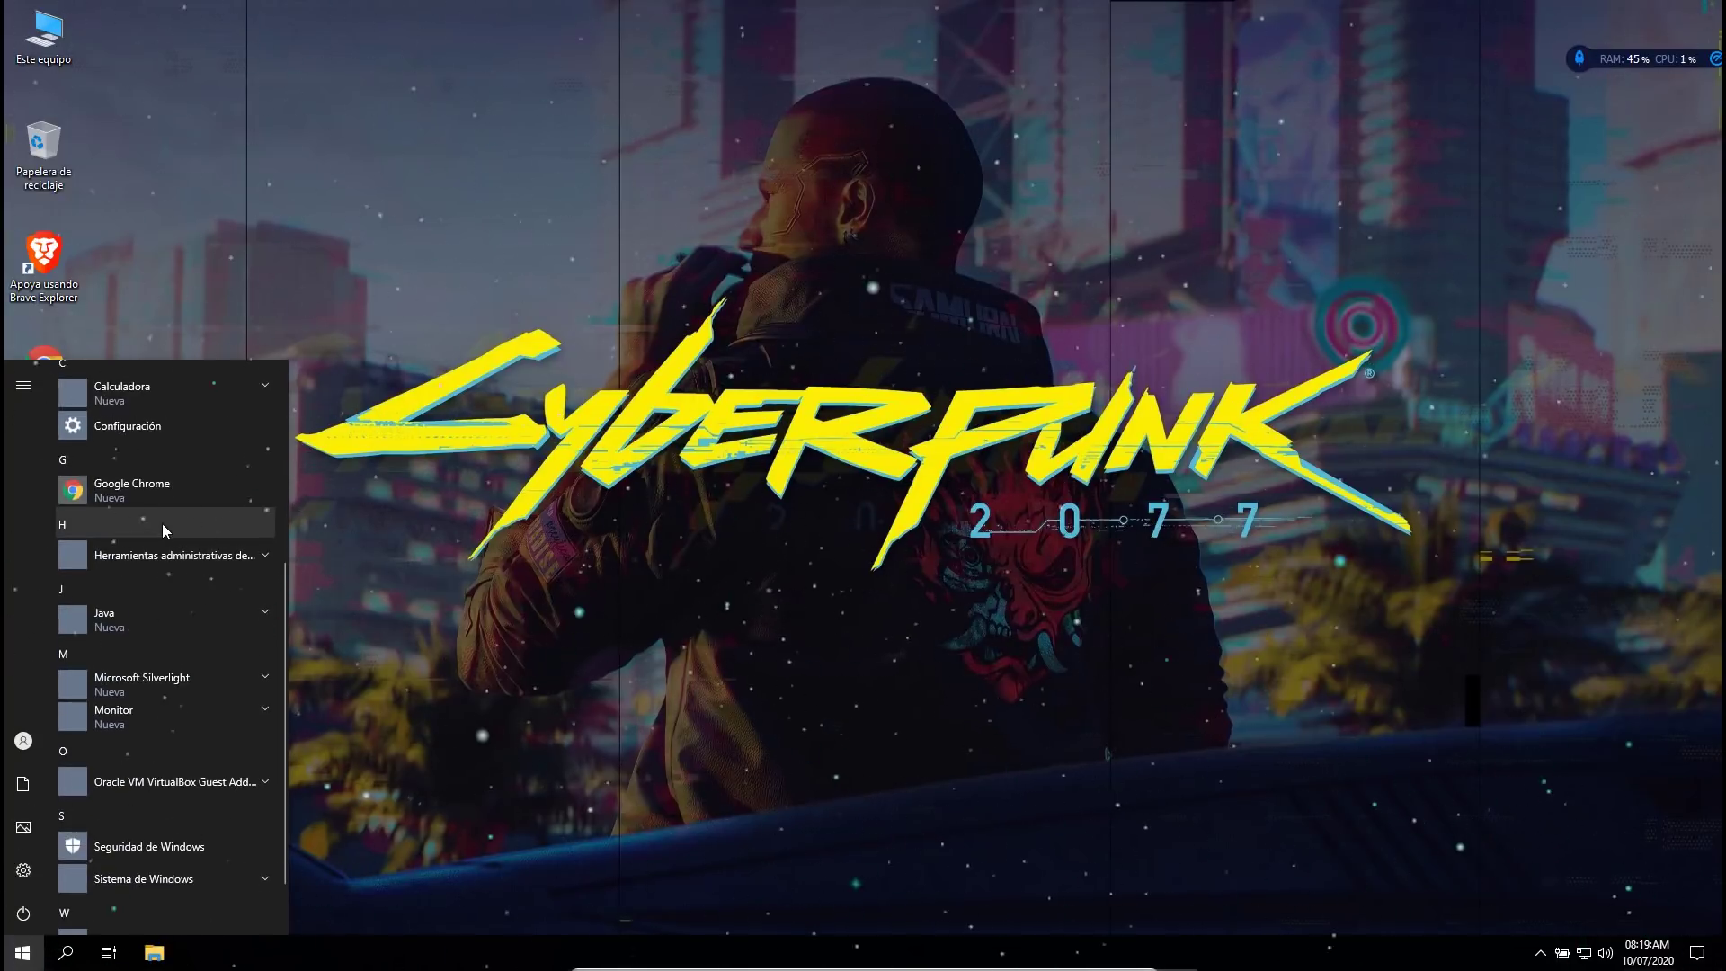
scroll(162, 523, down, 1)
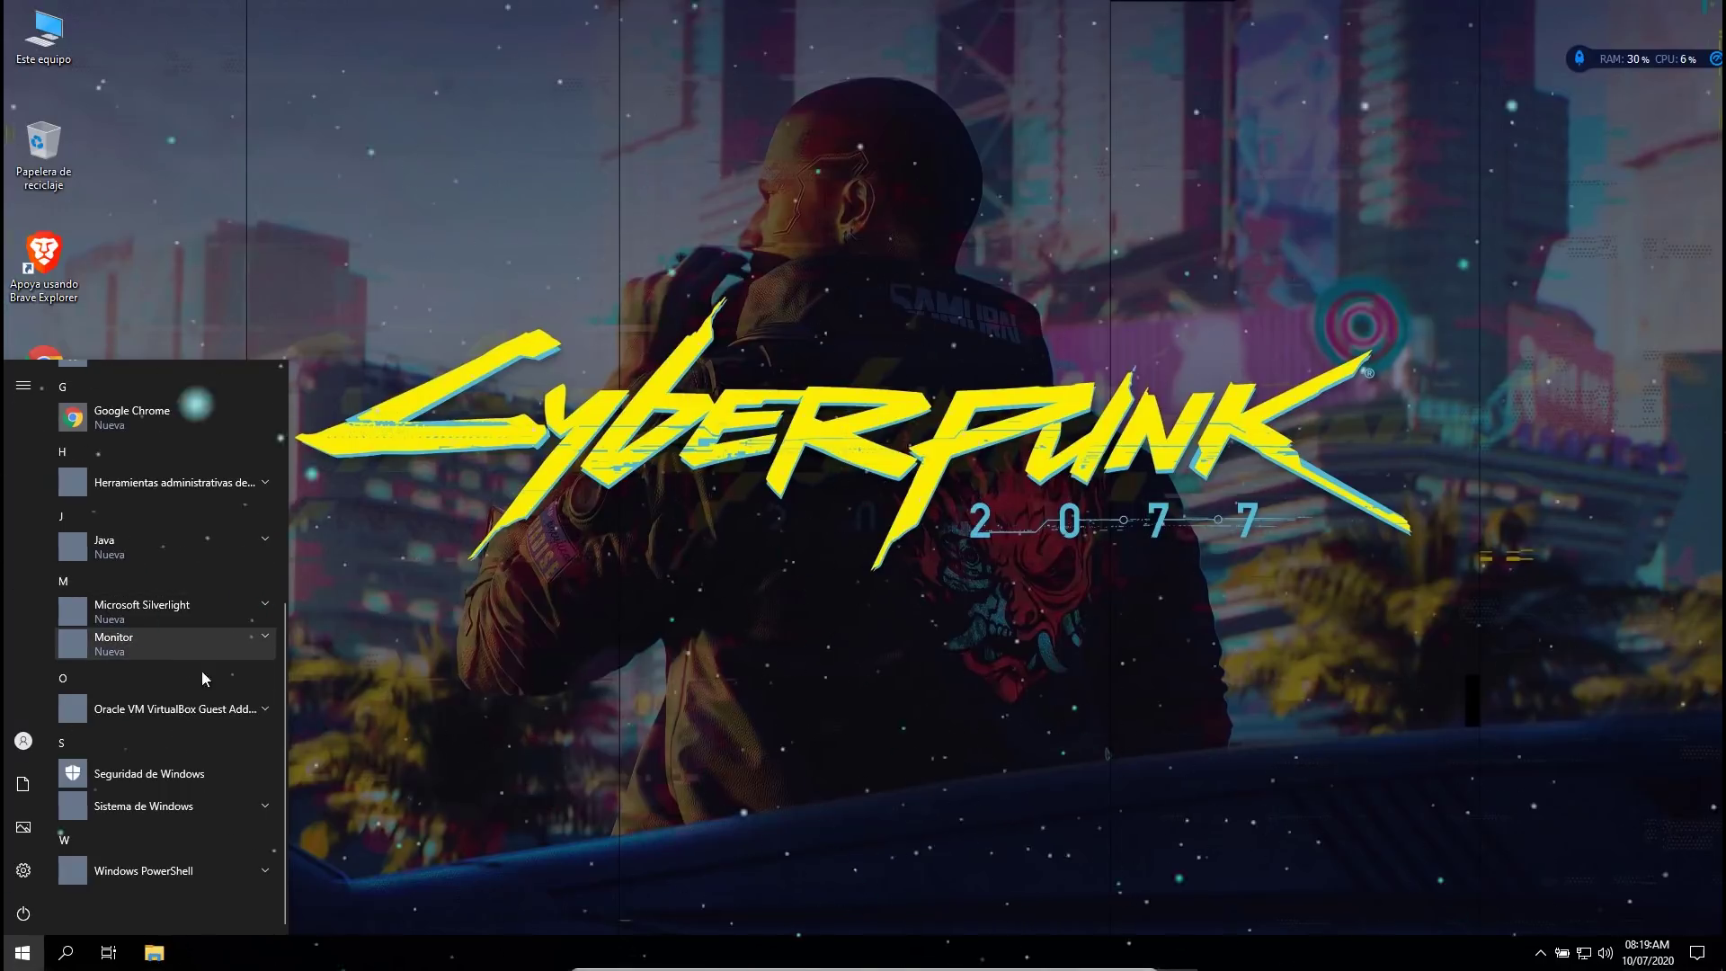
click(302, 168)
Step: Examine the desktop context menu's submenus, including Ajustes, Sistema, Avanzado, Extras (Ninite), Colores, Perfil de red and Personalización, and close the display settings window
right_click(282, 64)
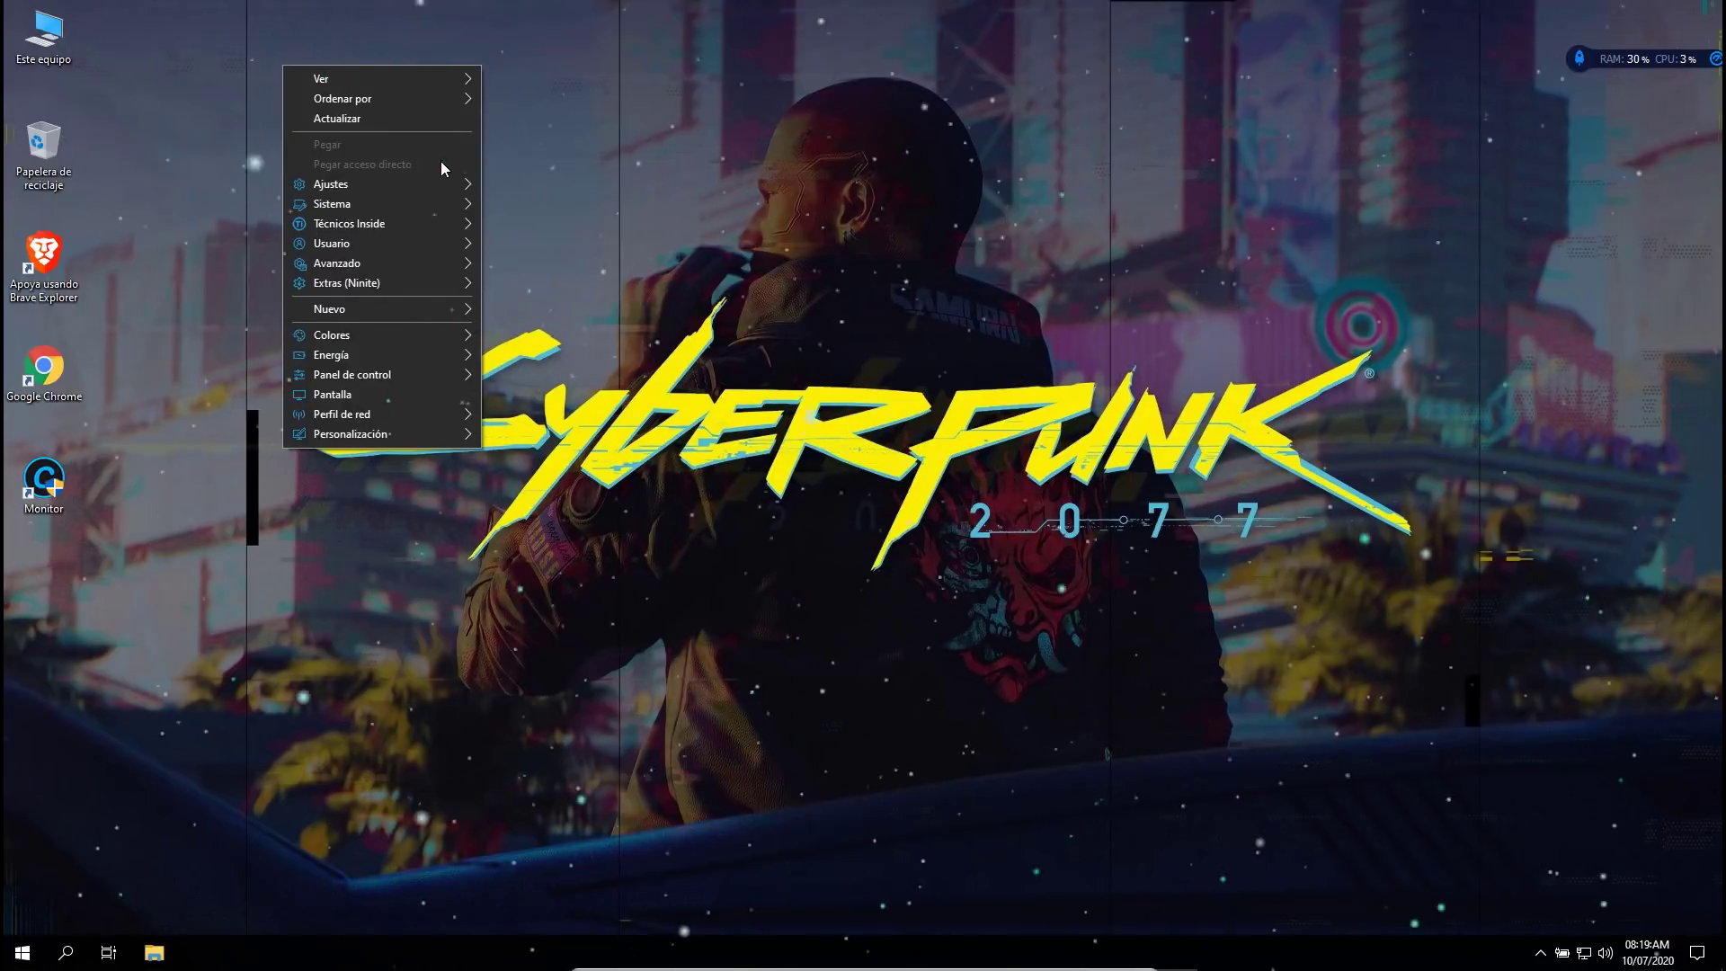
mouse_move(422, 183)
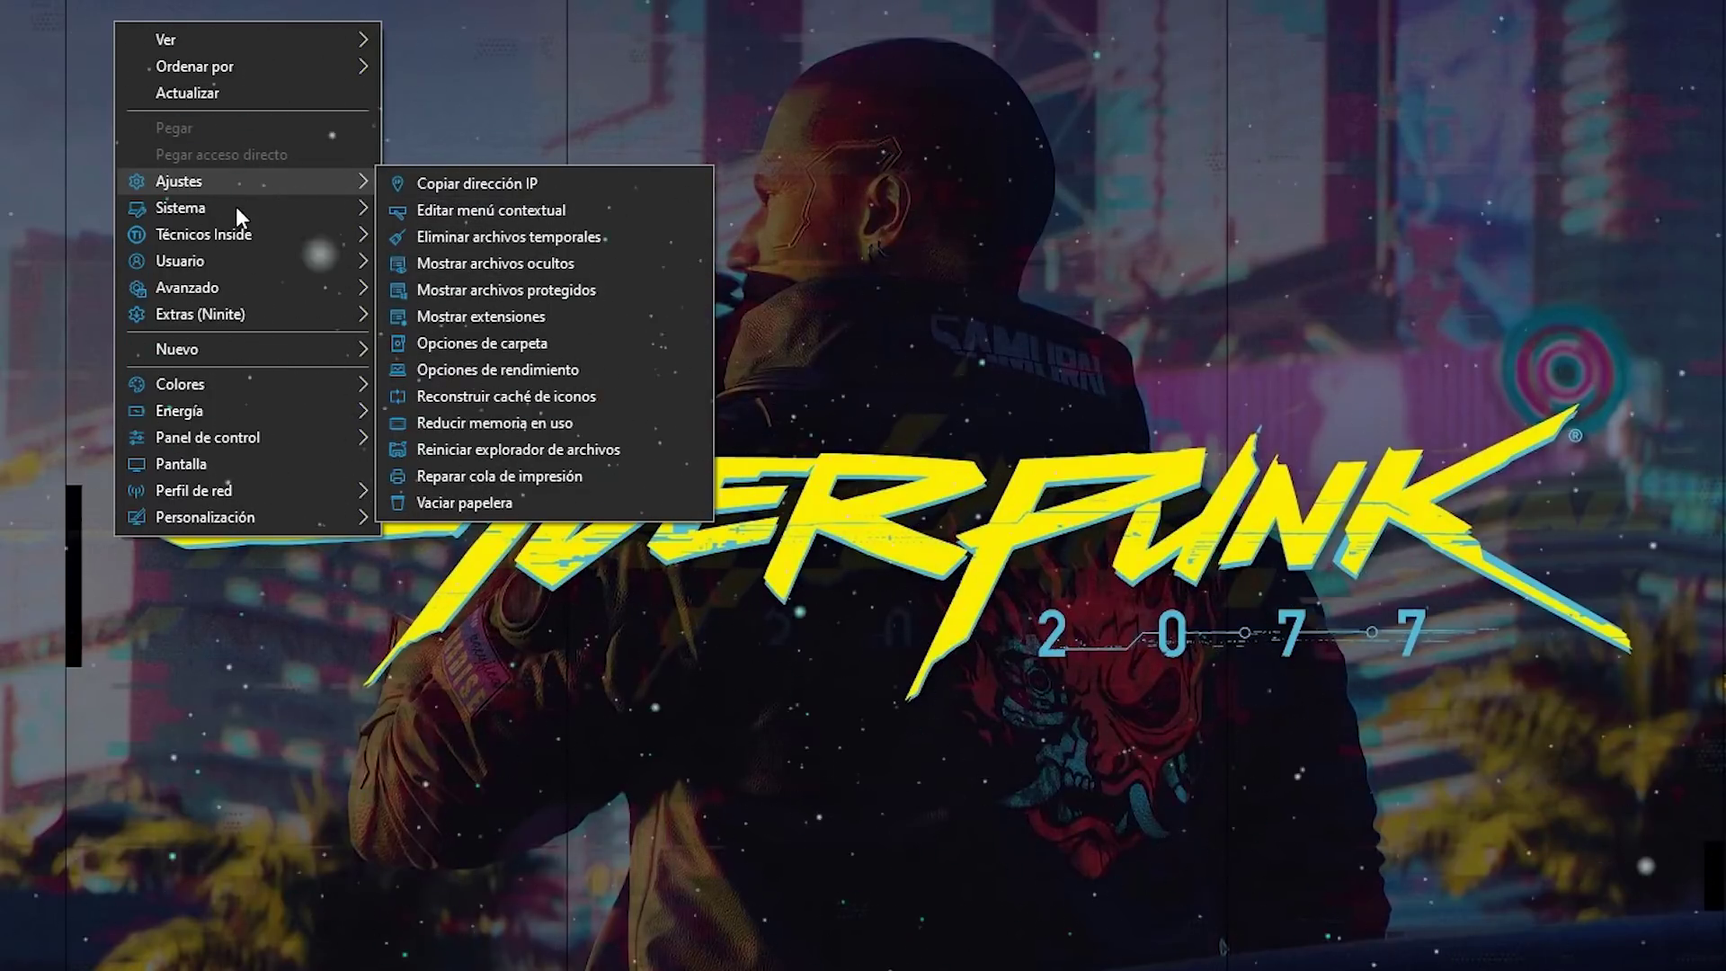
mouse_move(225, 210)
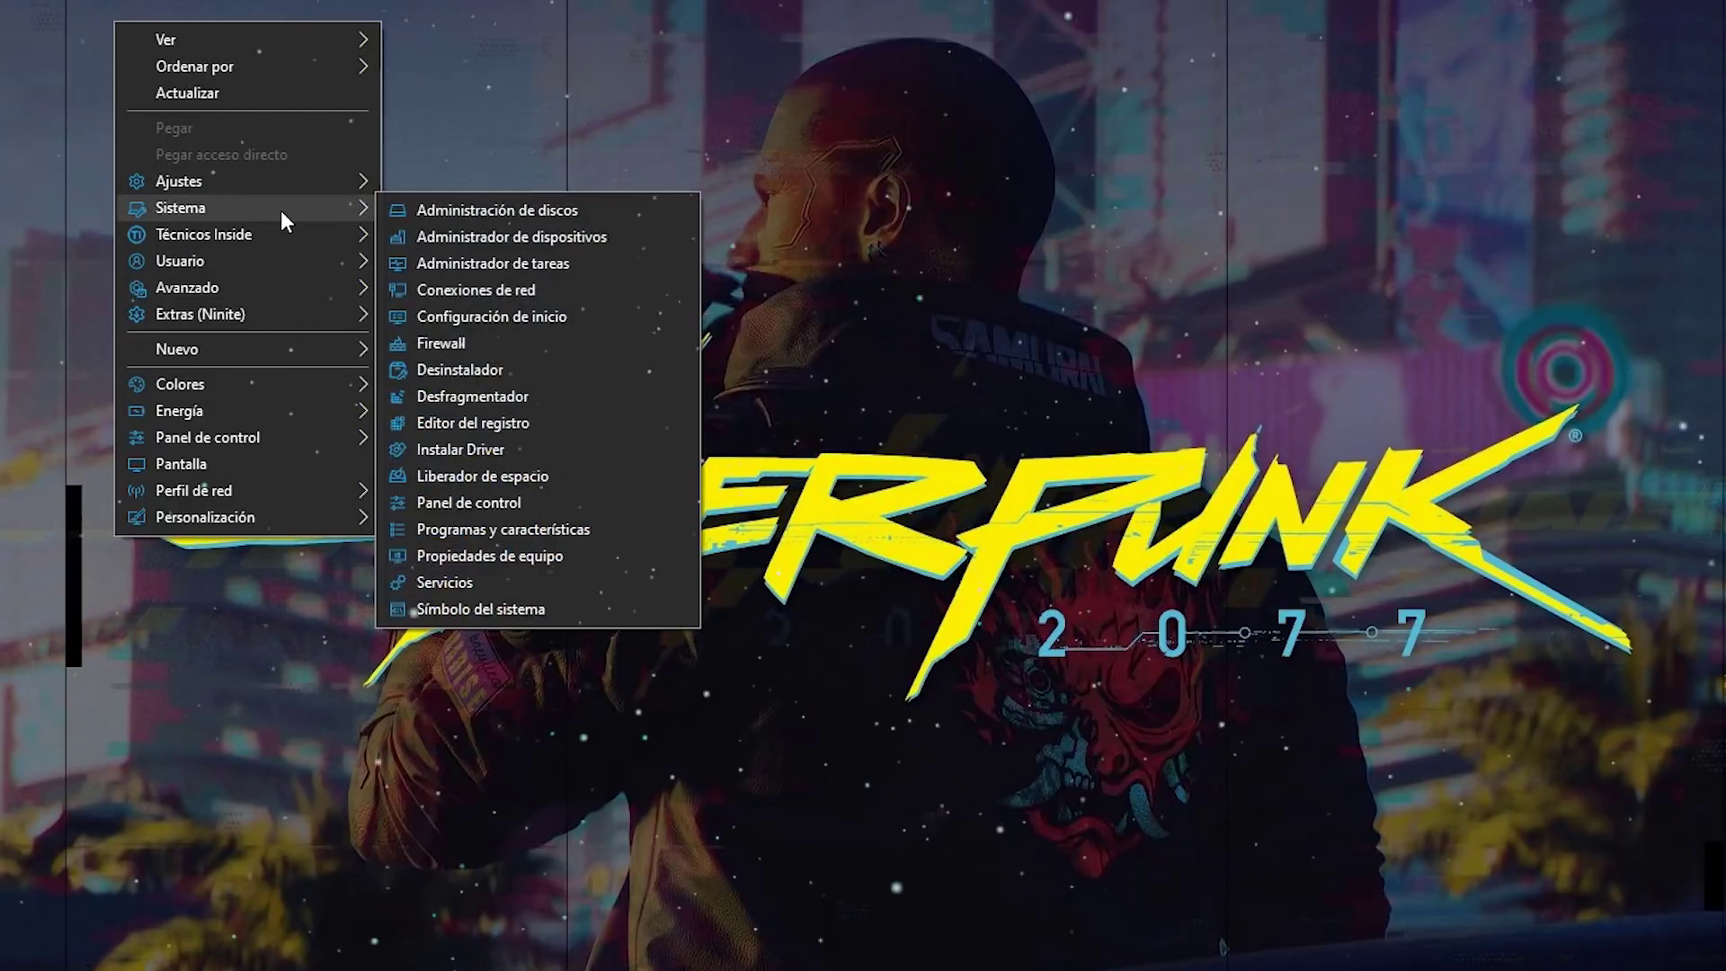
mouse_move(283, 242)
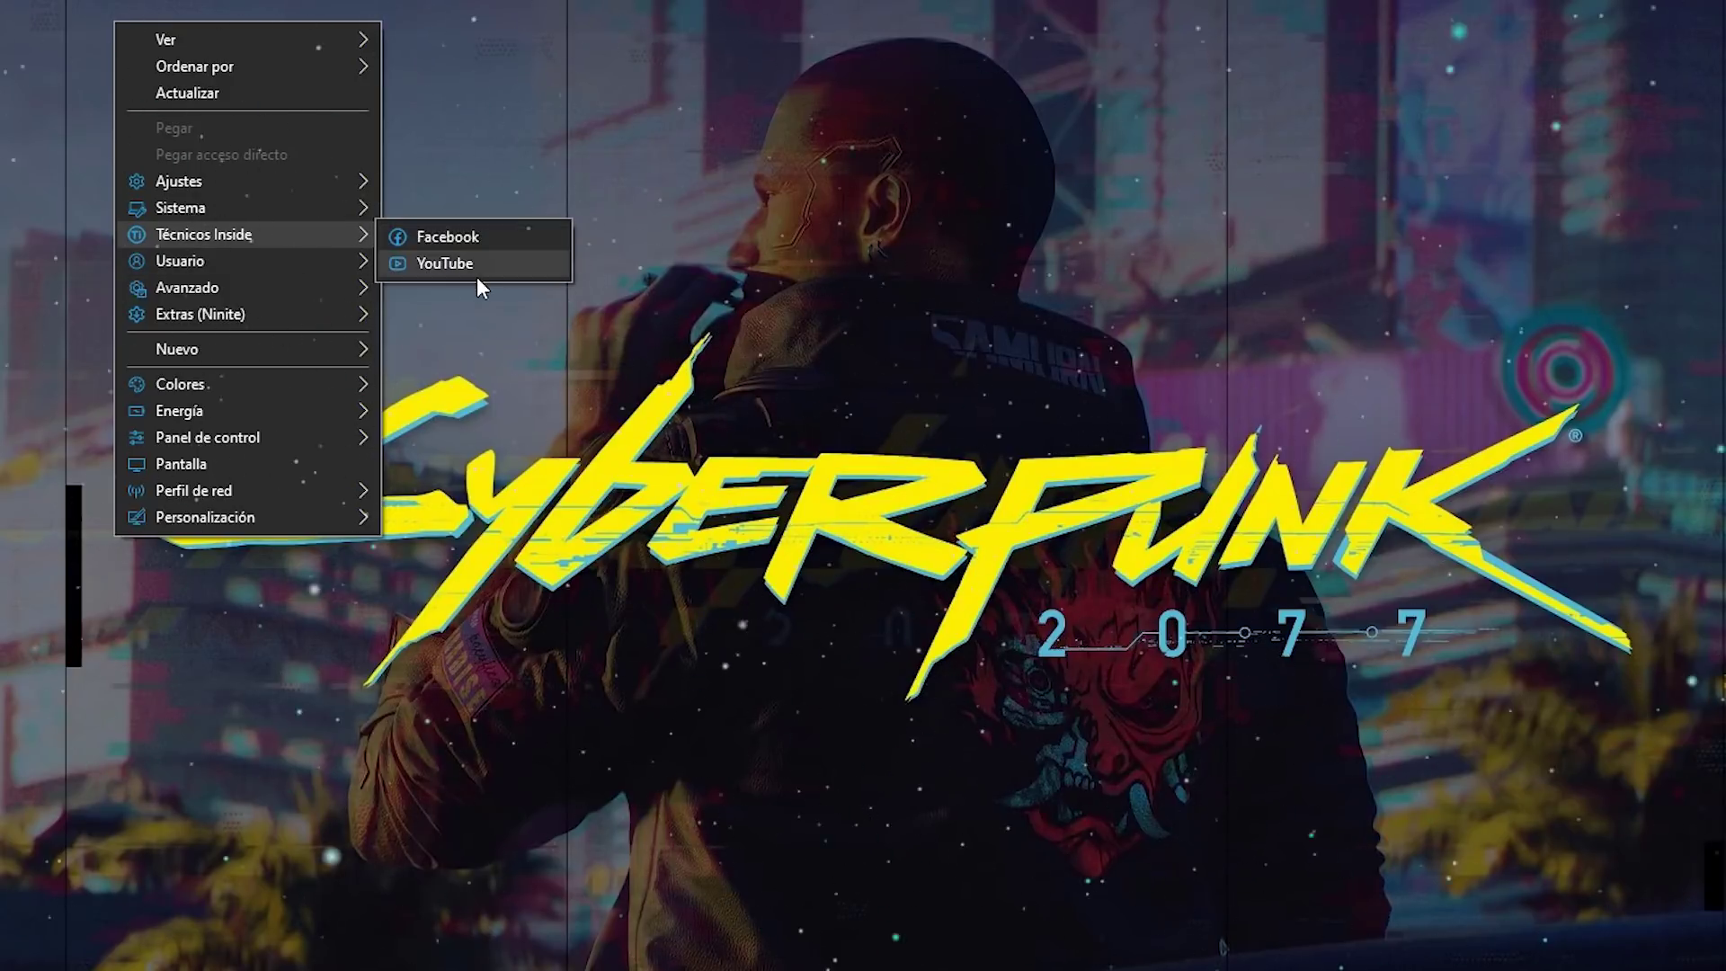
mouse_move(239, 274)
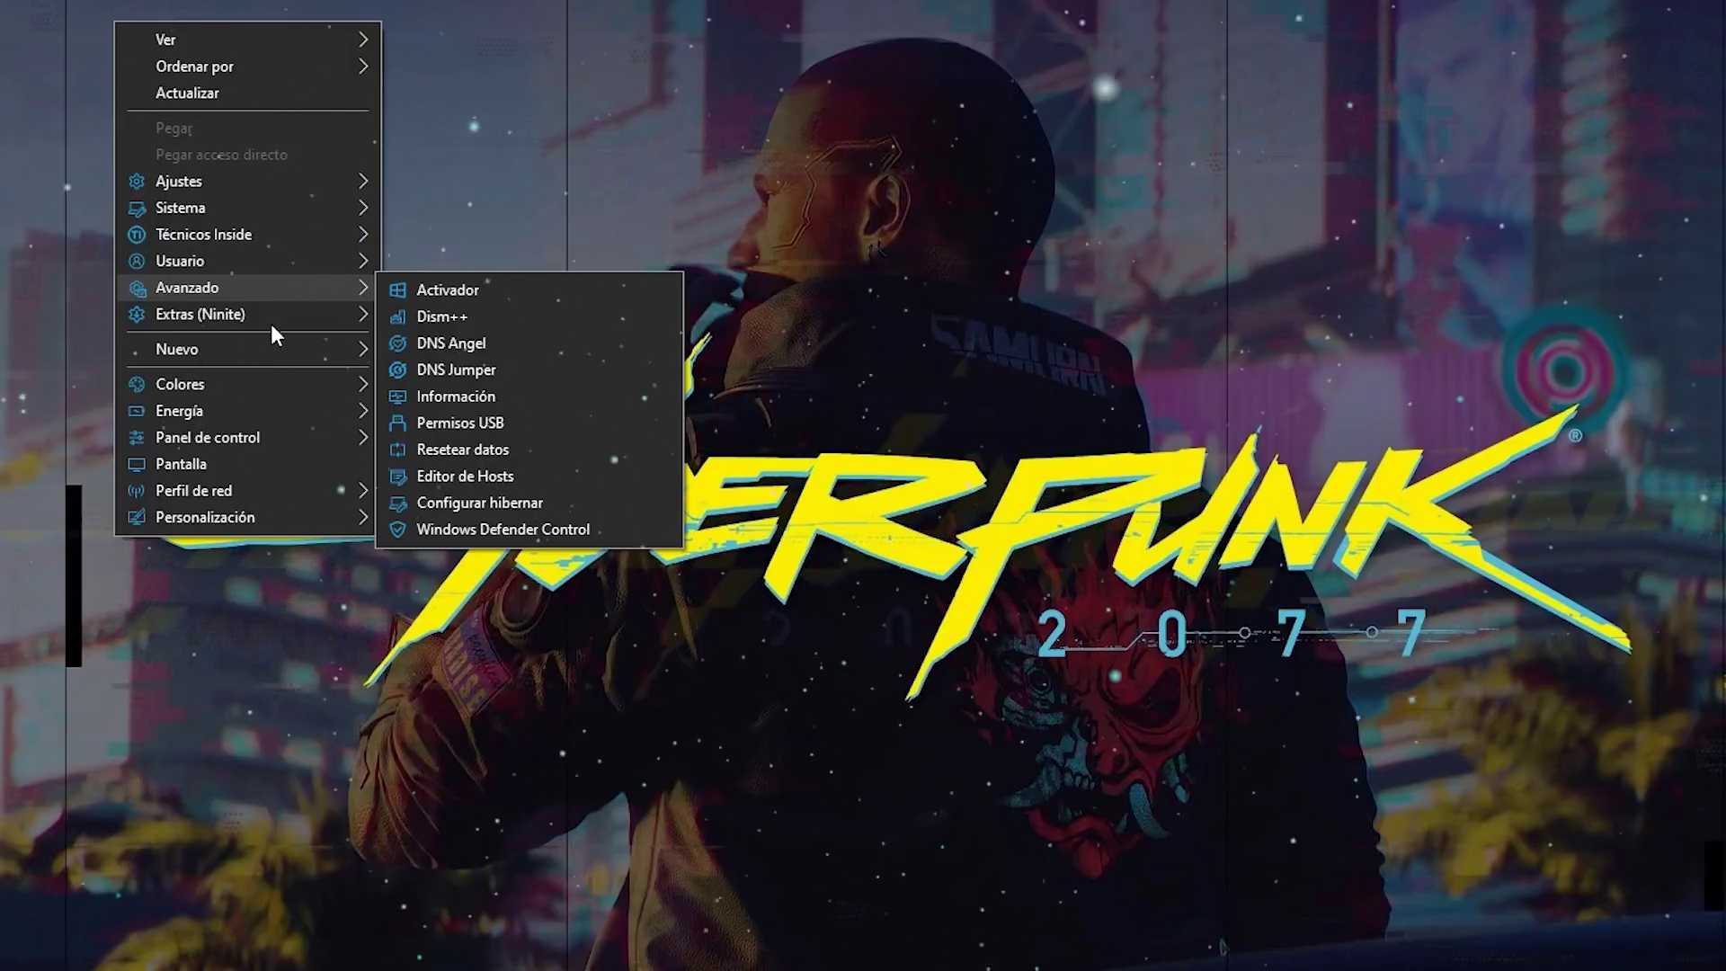
mouse_move(278, 317)
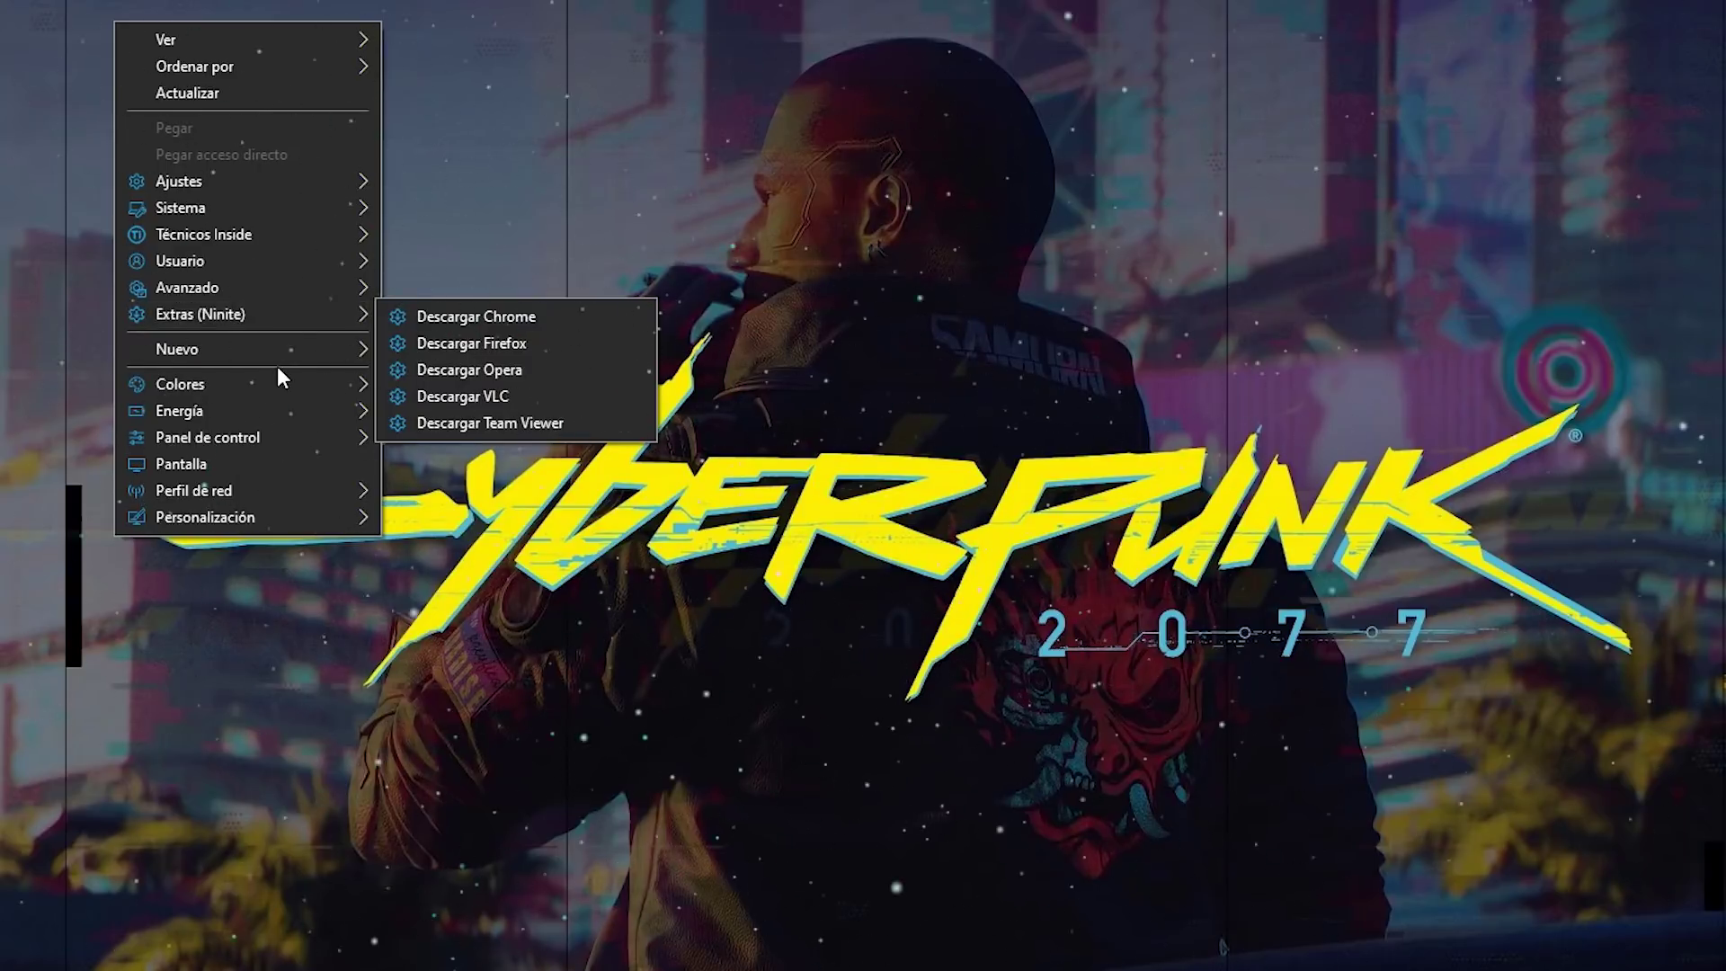
mouse_move(274, 360)
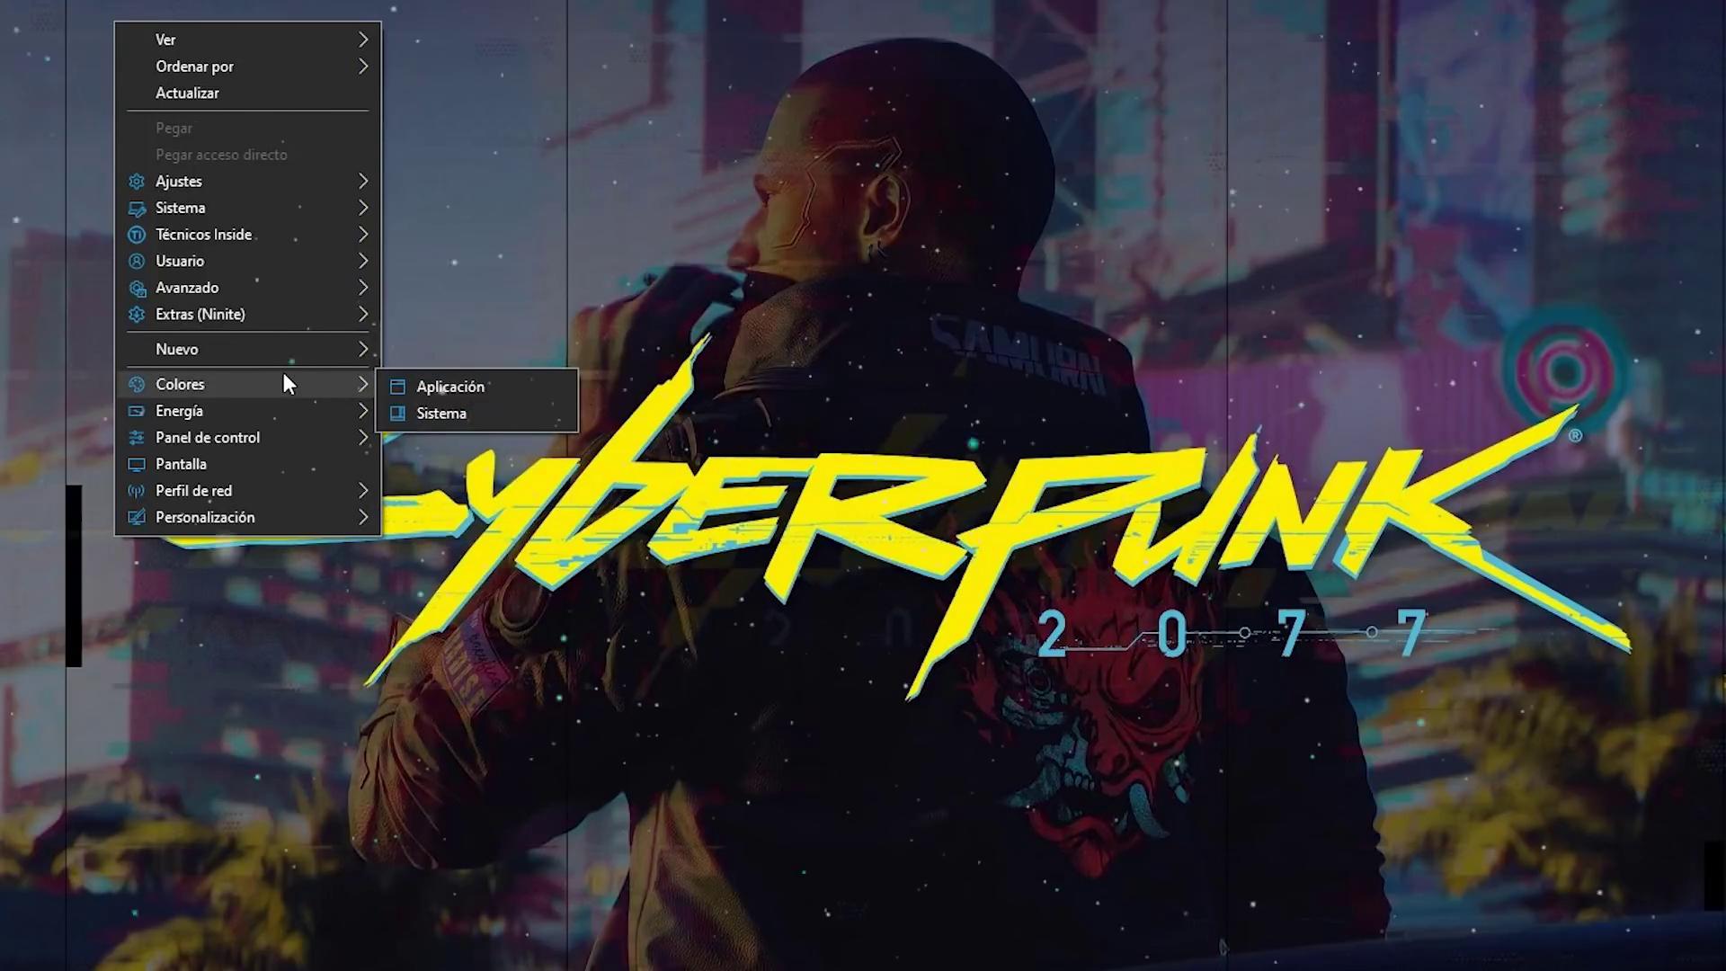
mouse_move(287, 418)
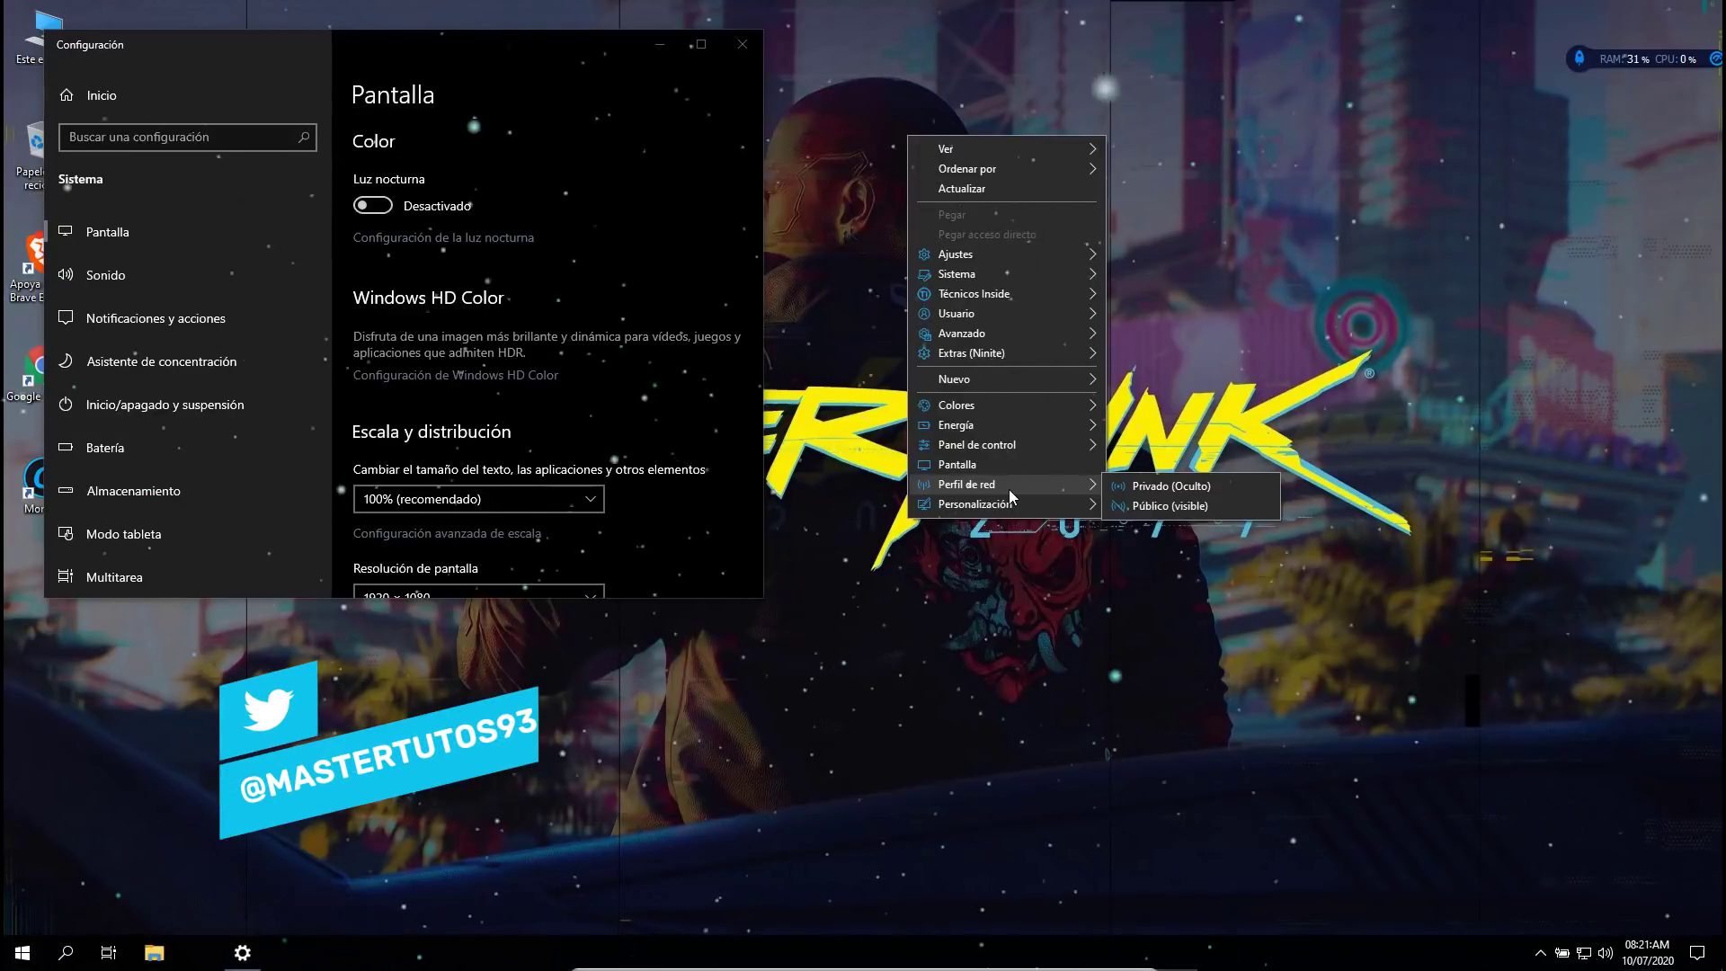
mouse_move(1052, 499)
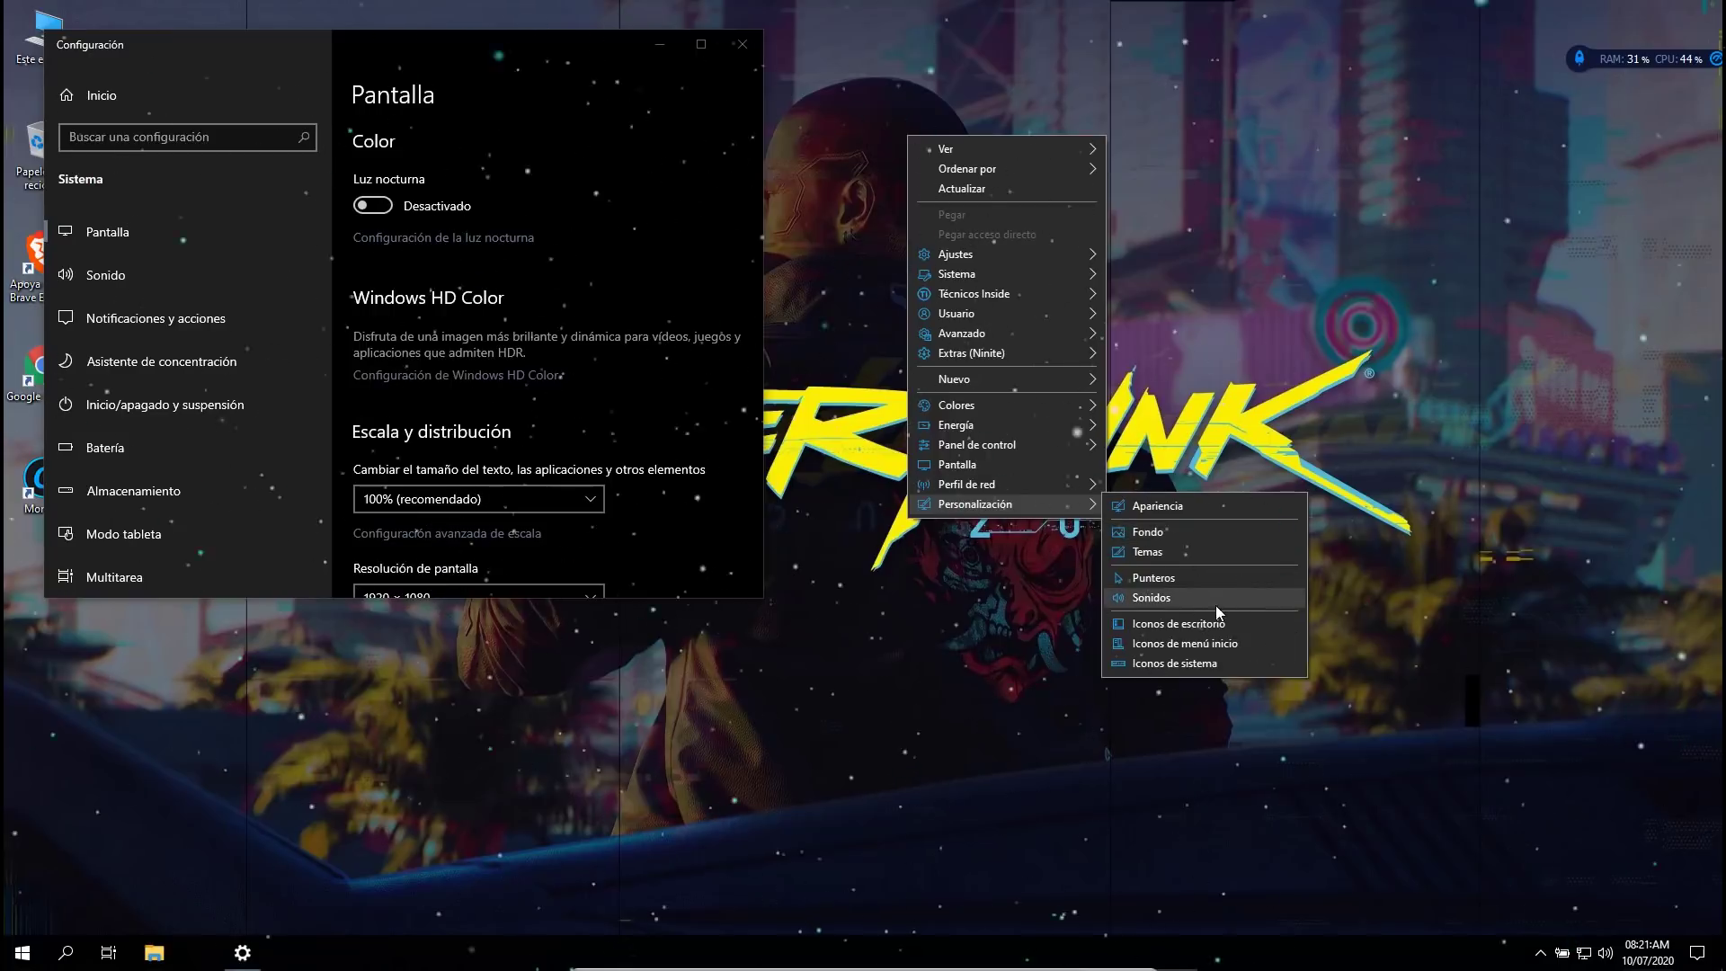
click(1362, 111)
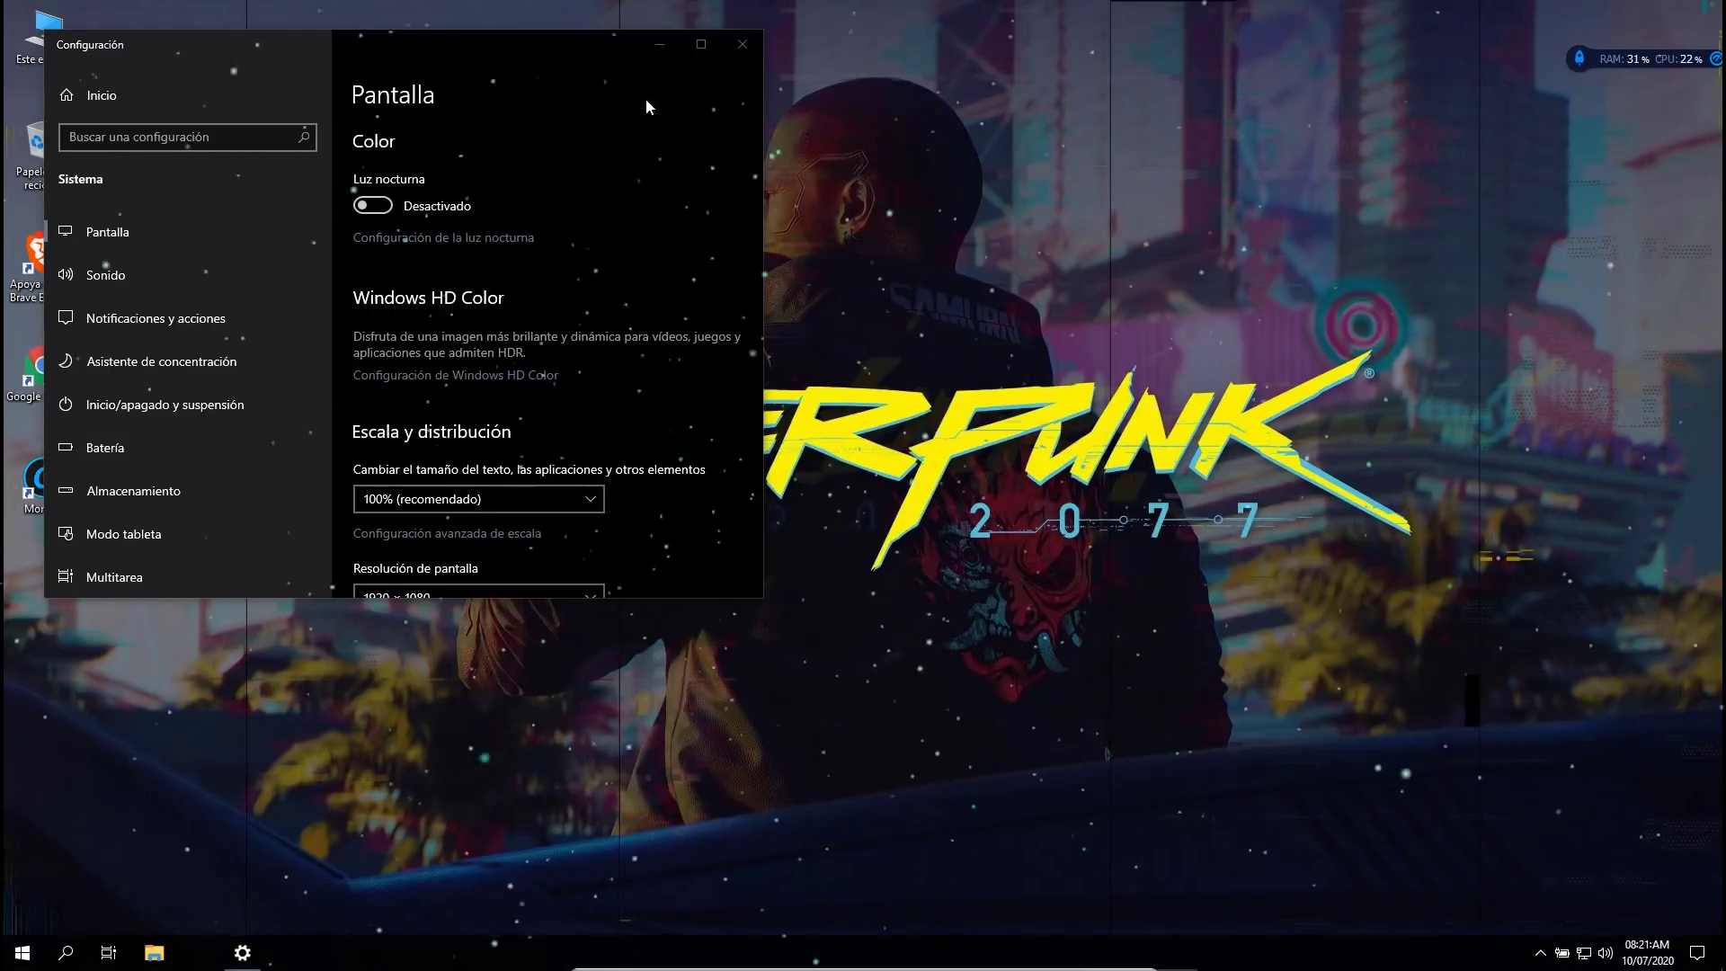
click(741, 44)
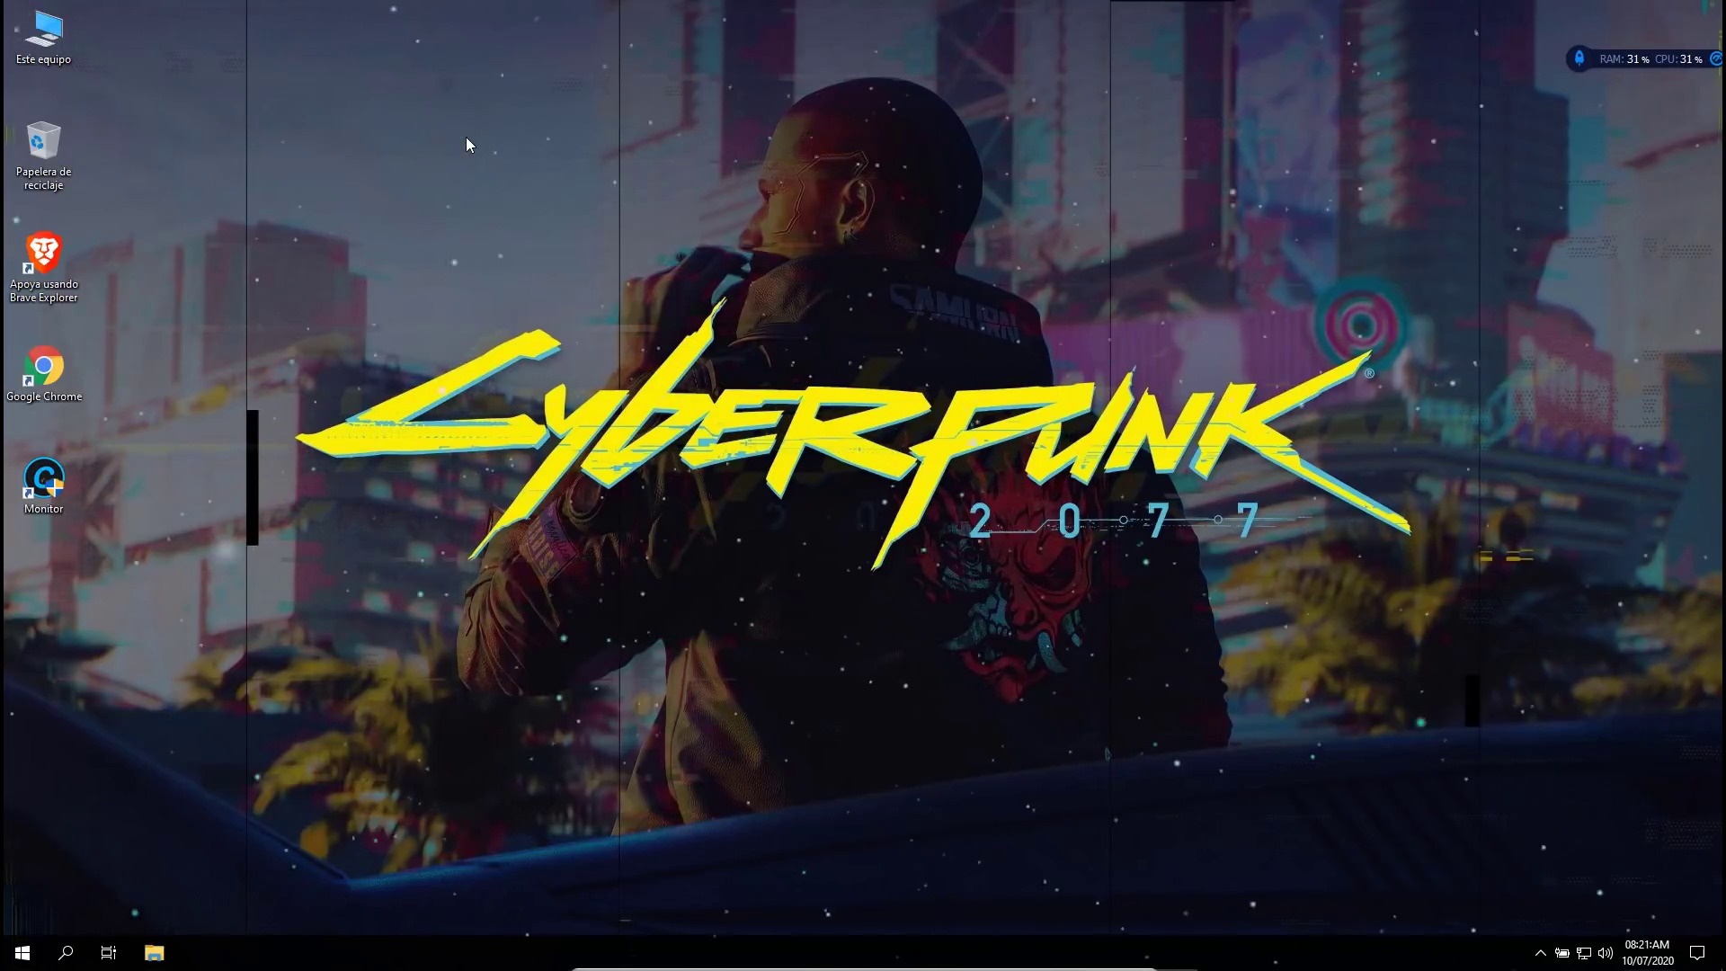
Step: Run winver to check the installed Windows version, and close the information window
key(super+r)
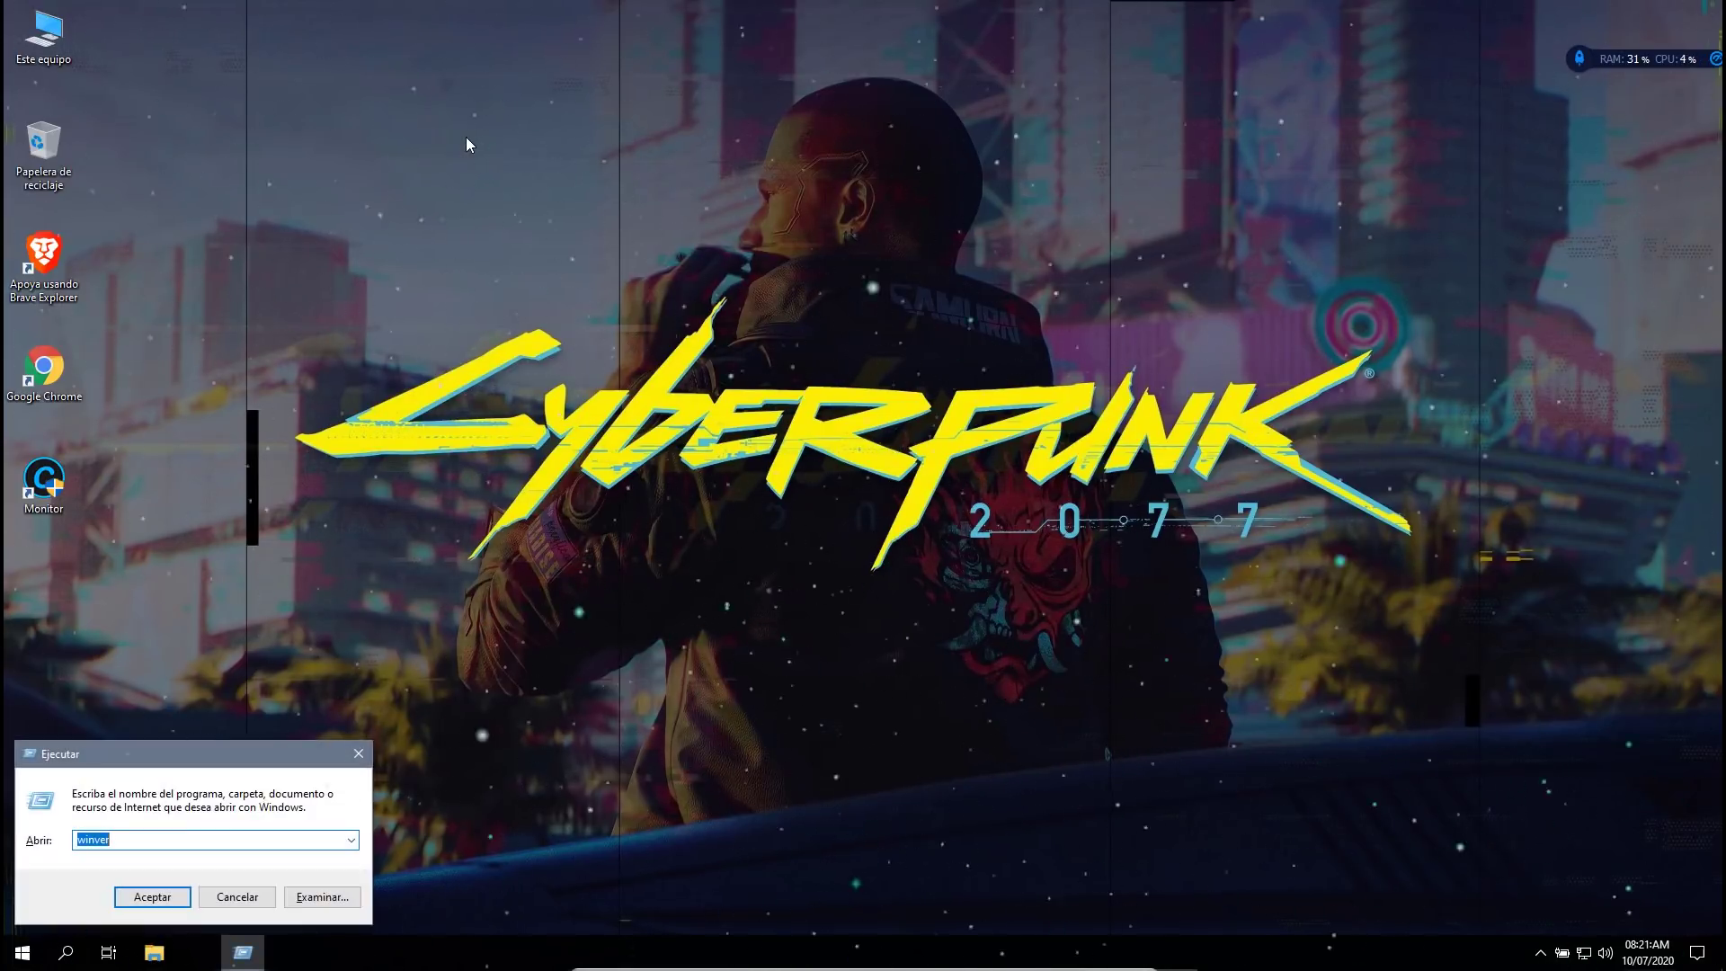
key(Return)
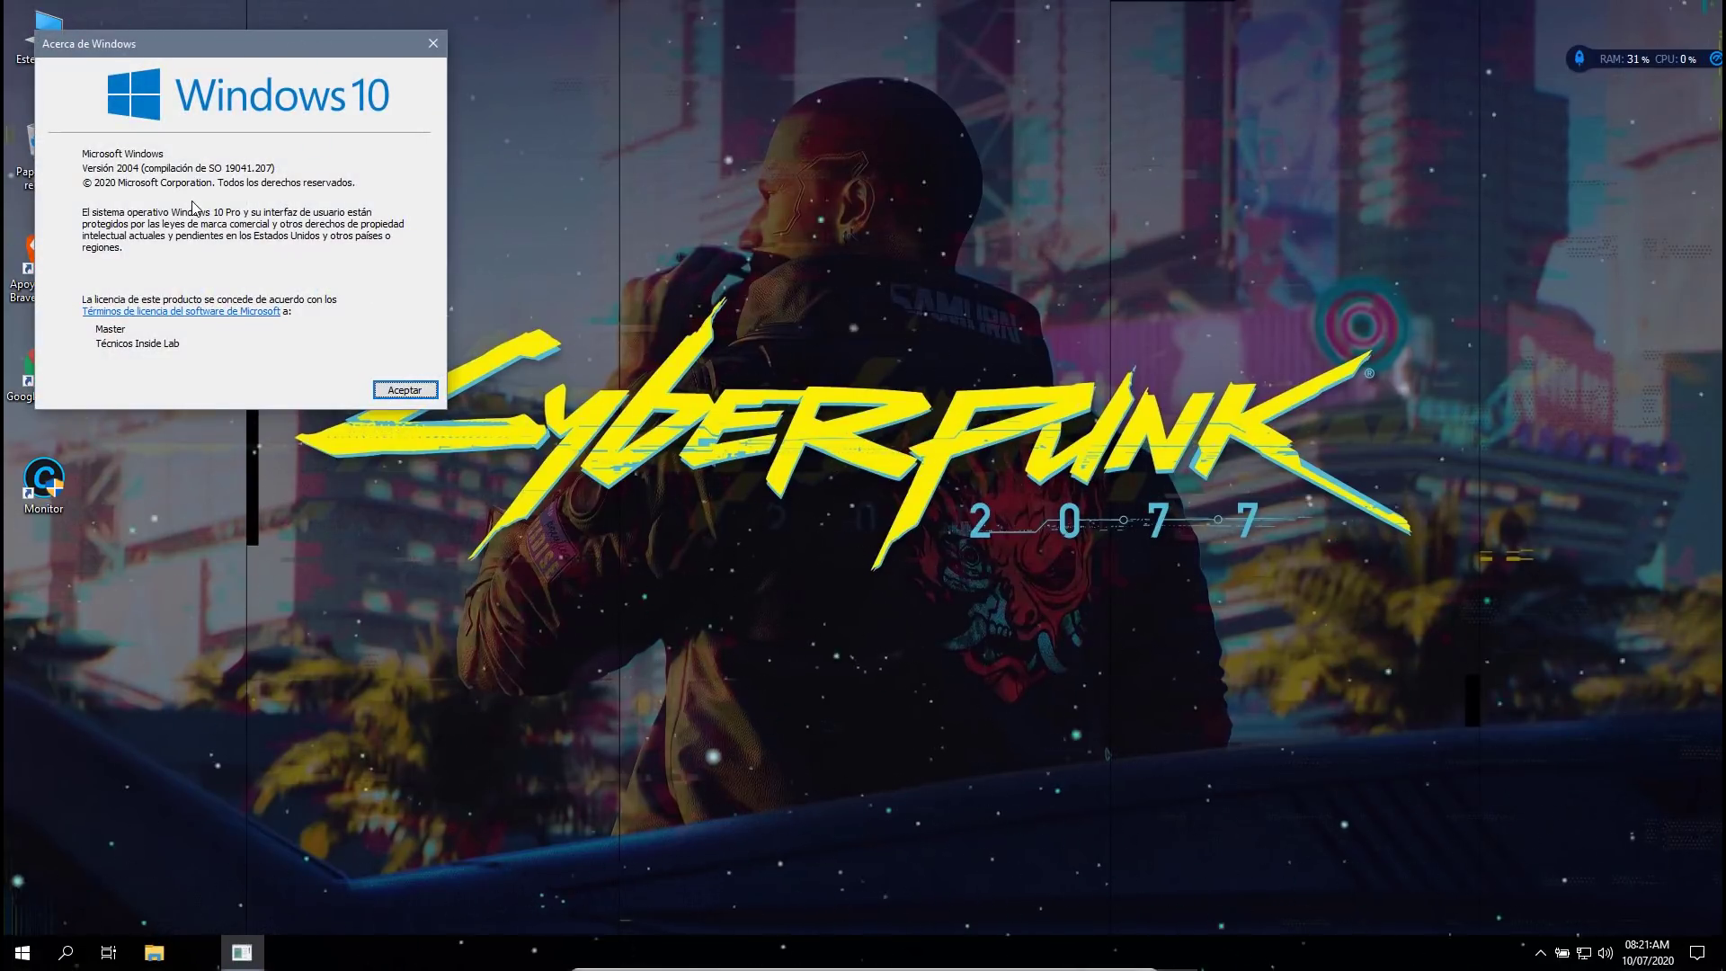
click(433, 43)
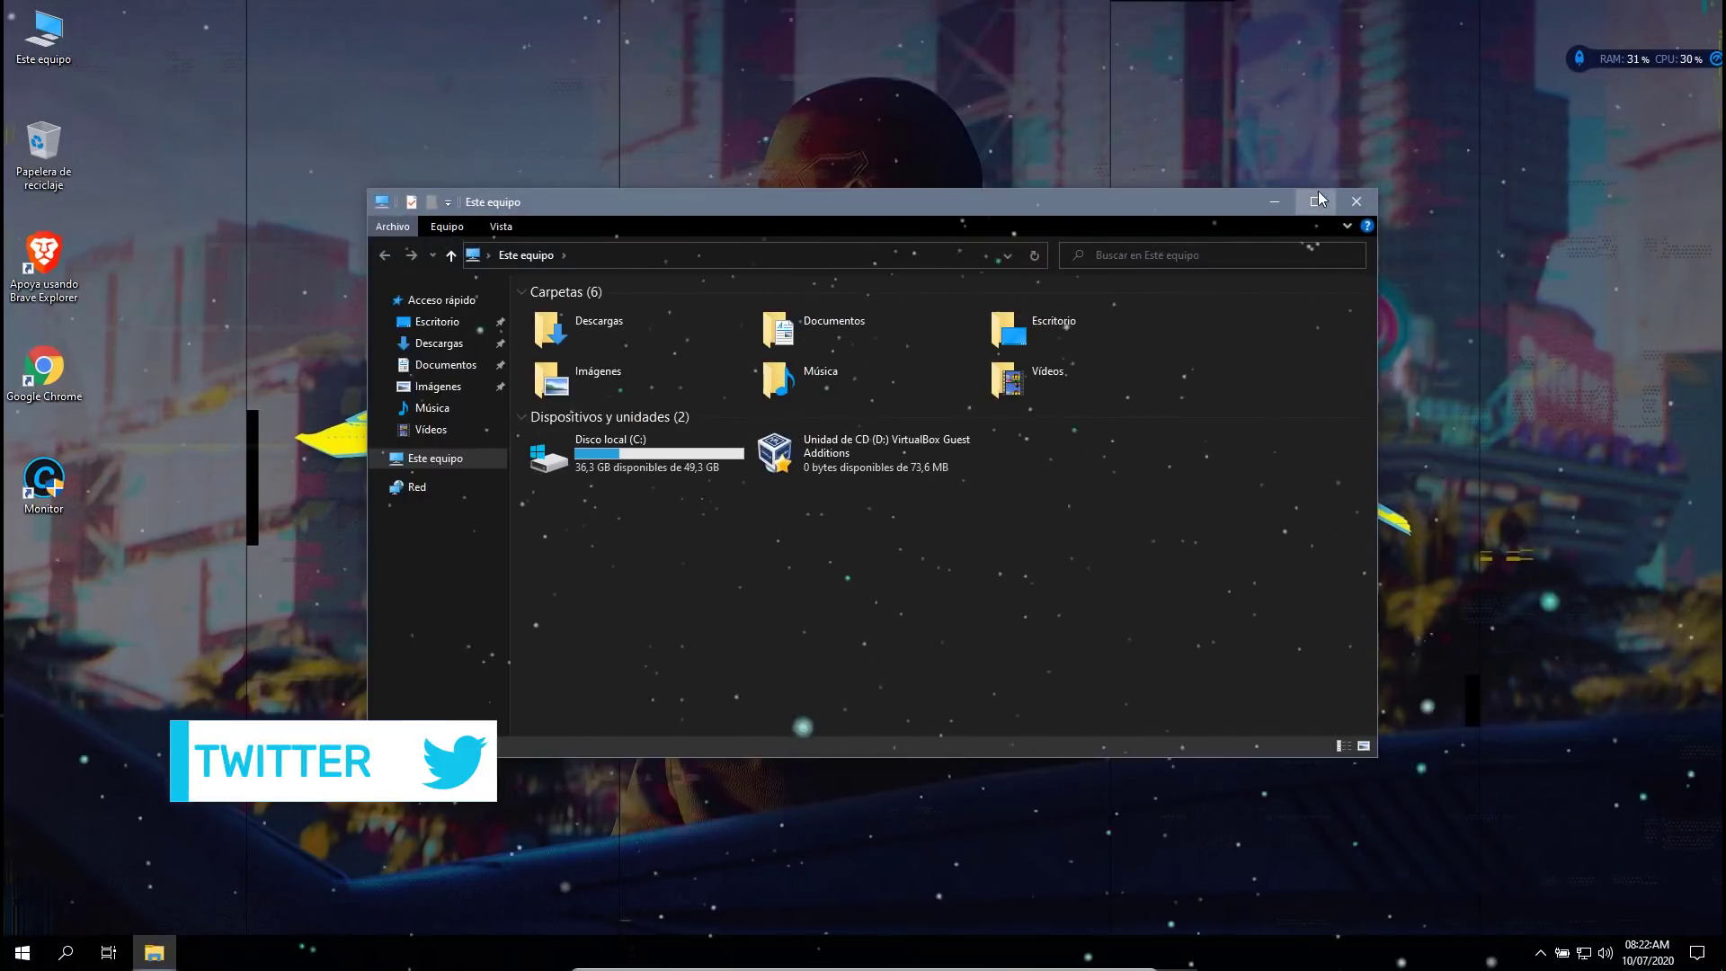
Step: Maximize the Este equipo window, open the program uninstall settings and look through the whole list of installed applications
click(1318, 191)
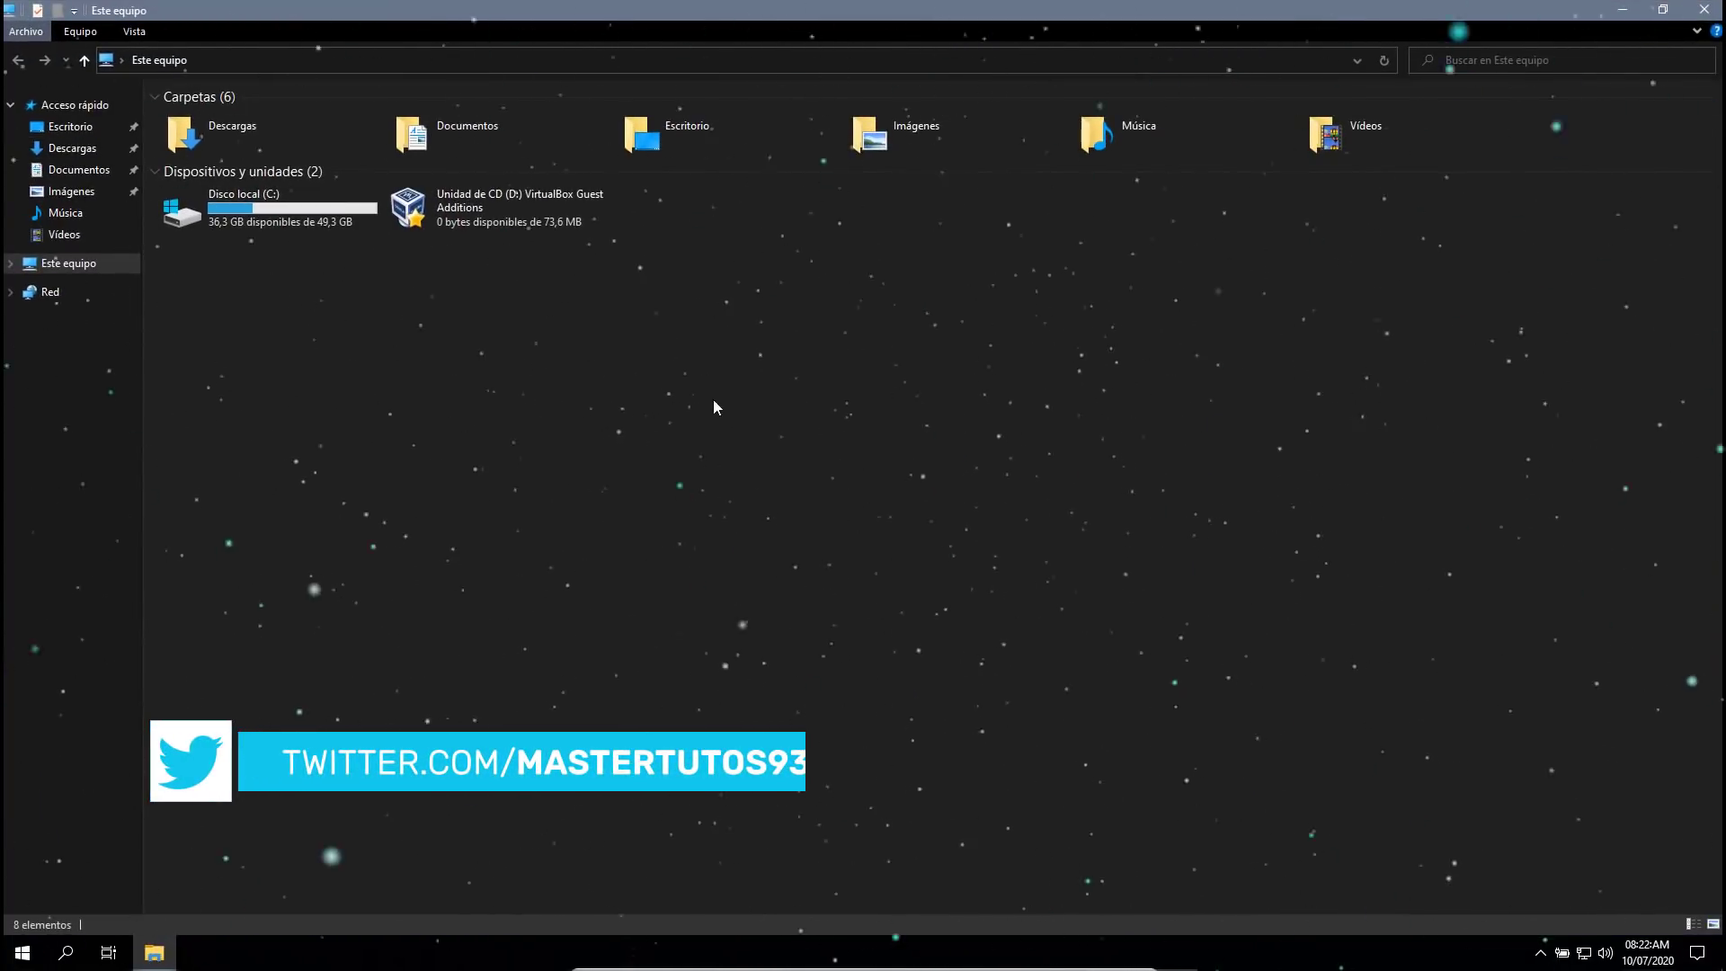
click(36, 148)
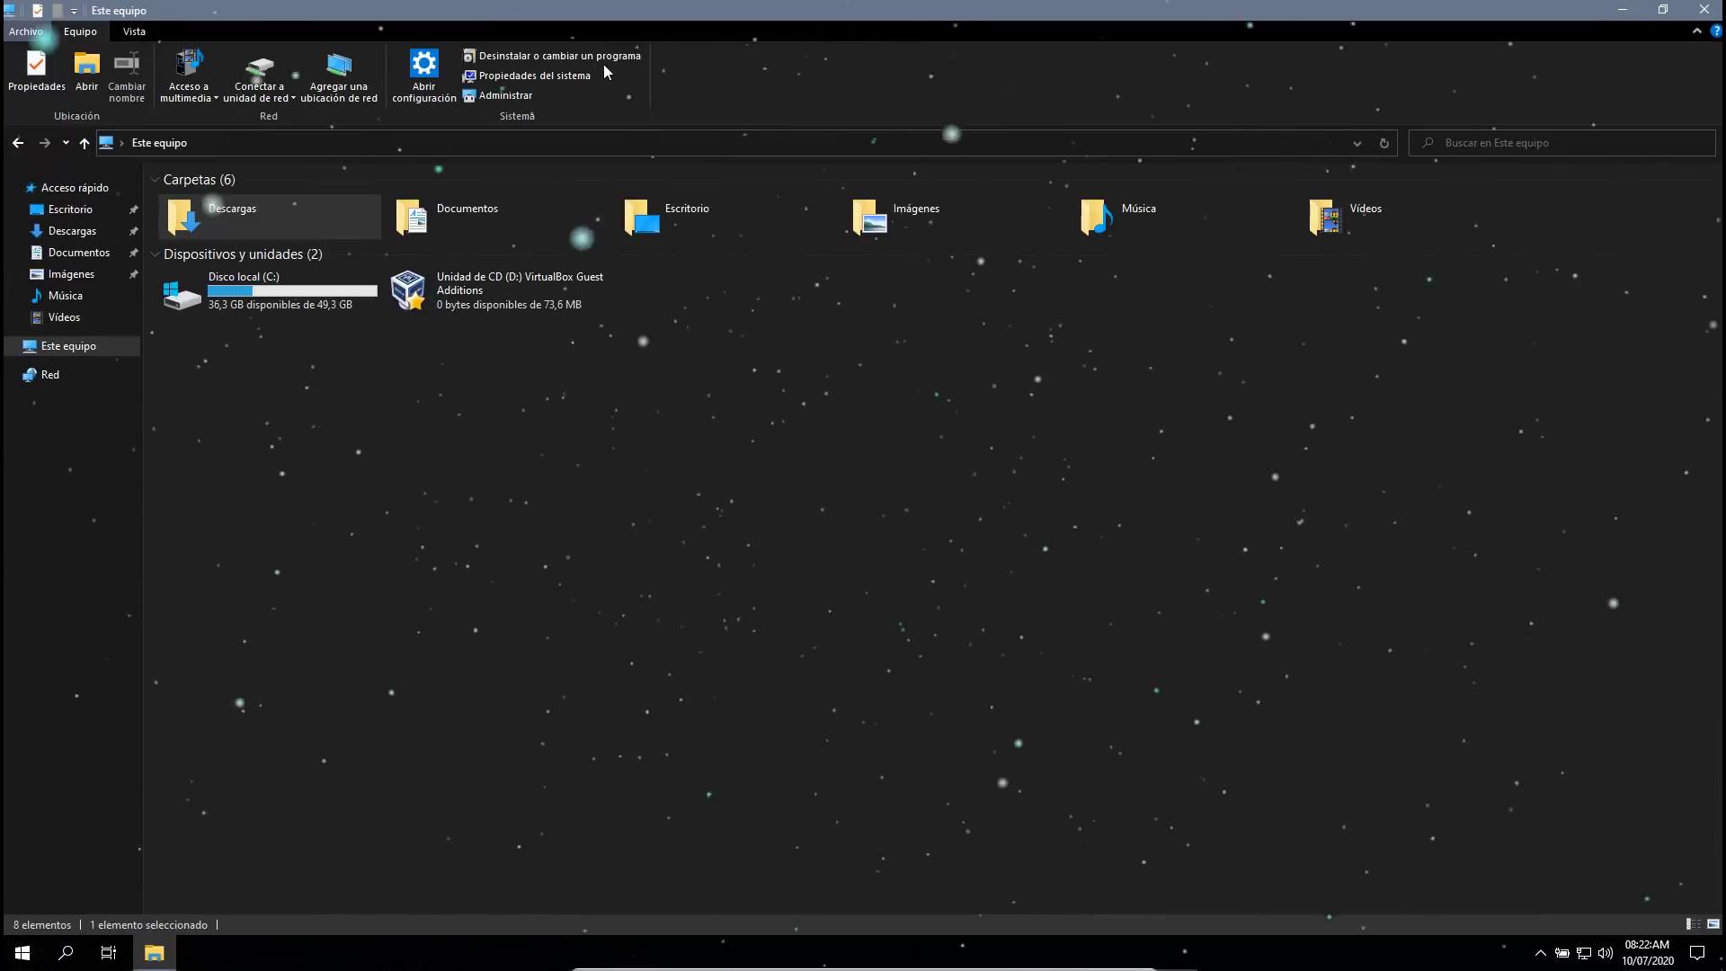
click(577, 51)
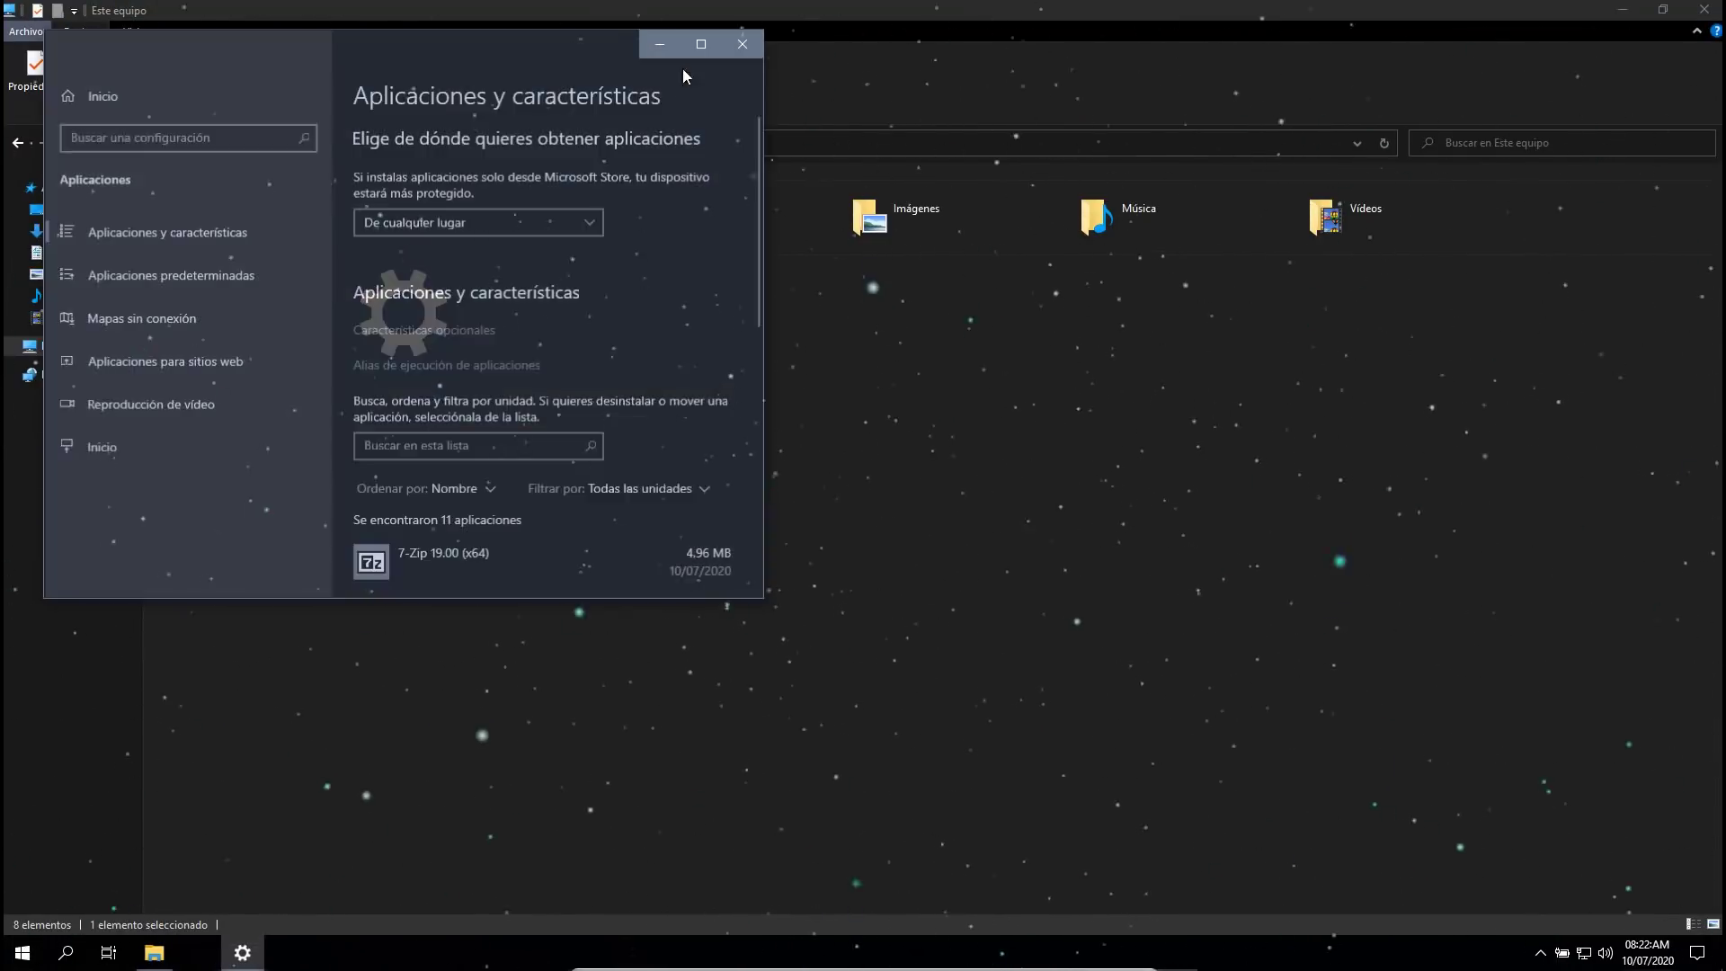
drag(428, 40, 995, 107)
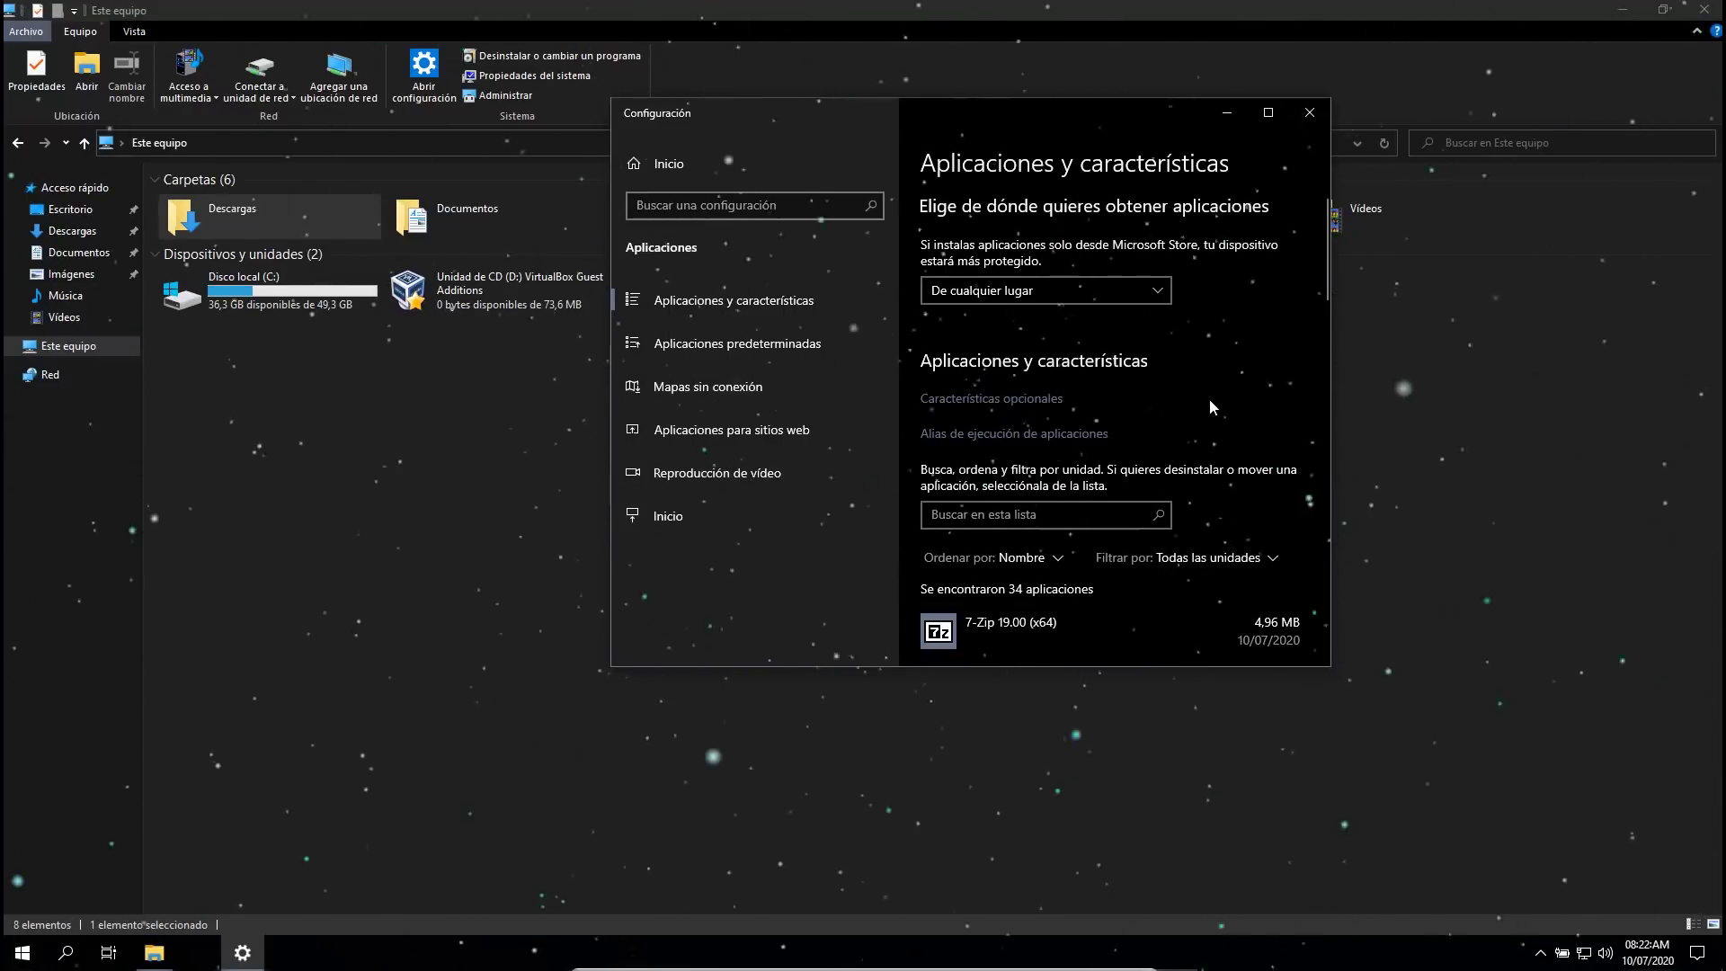
scroll(1210, 407, down, 15)
scroll(1160, 362, up, 2)
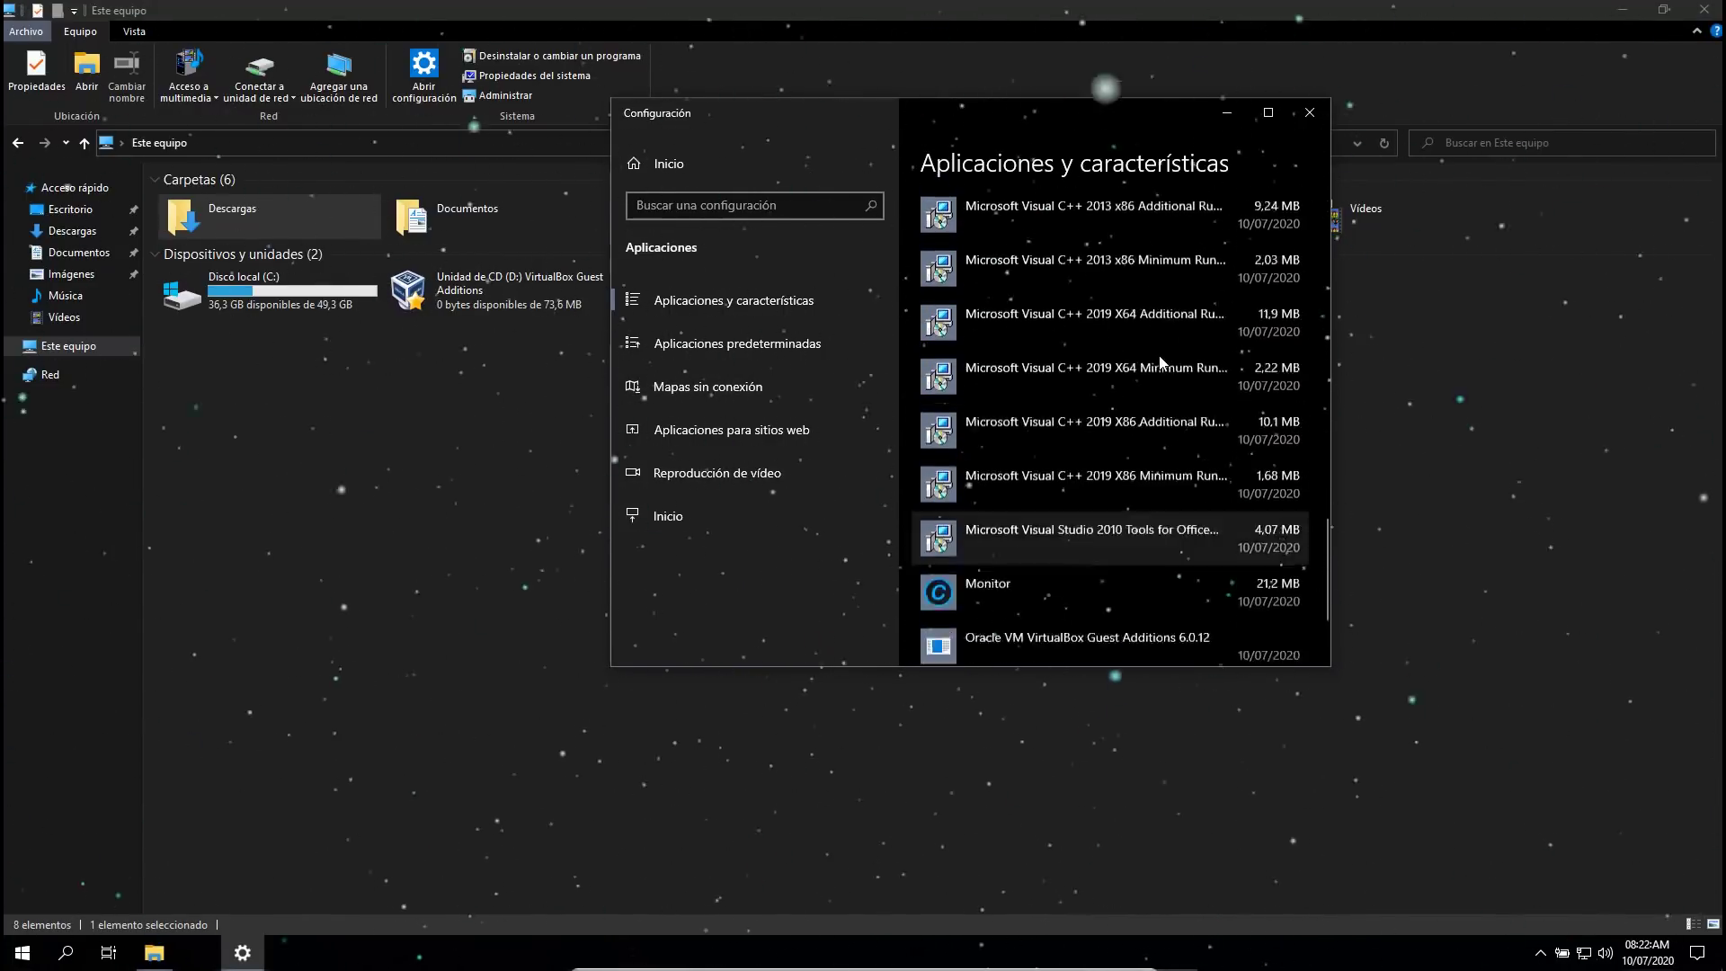
scroll(1159, 362, up, 10)
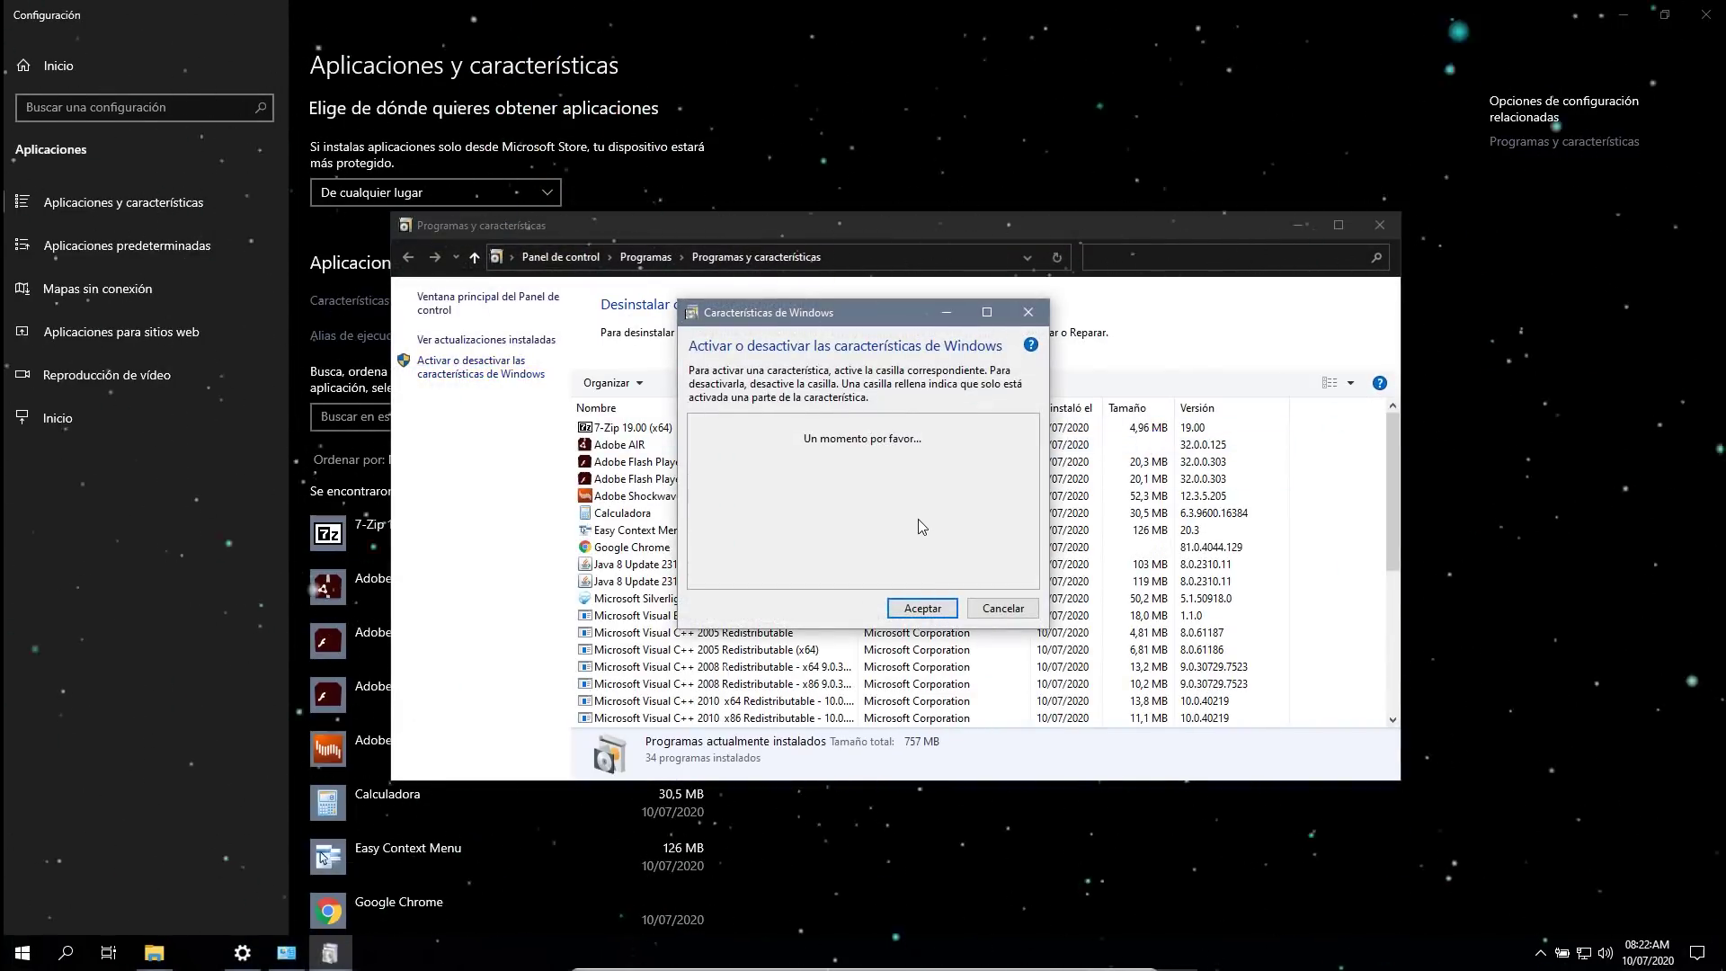
Step: Review the list of optional Windows features, and close it along with the Programas y características and Configuración windows
scroll(953, 512, down, 5)
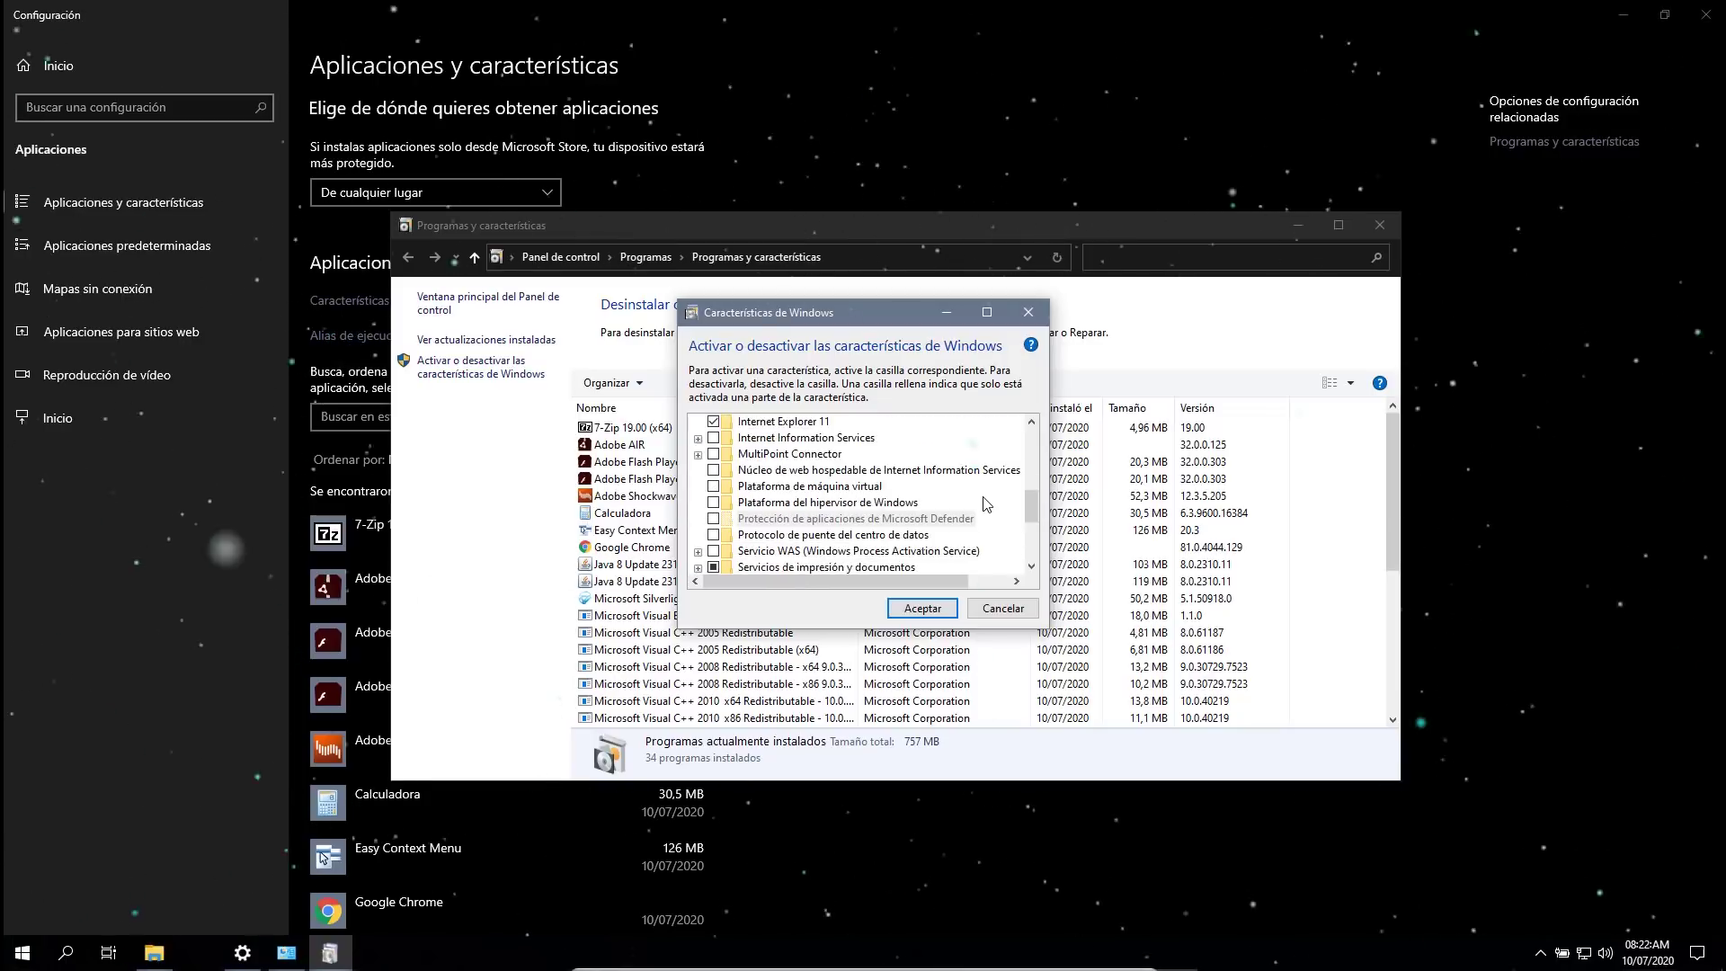
drag(1031, 508, 1012, 348)
click(1030, 311)
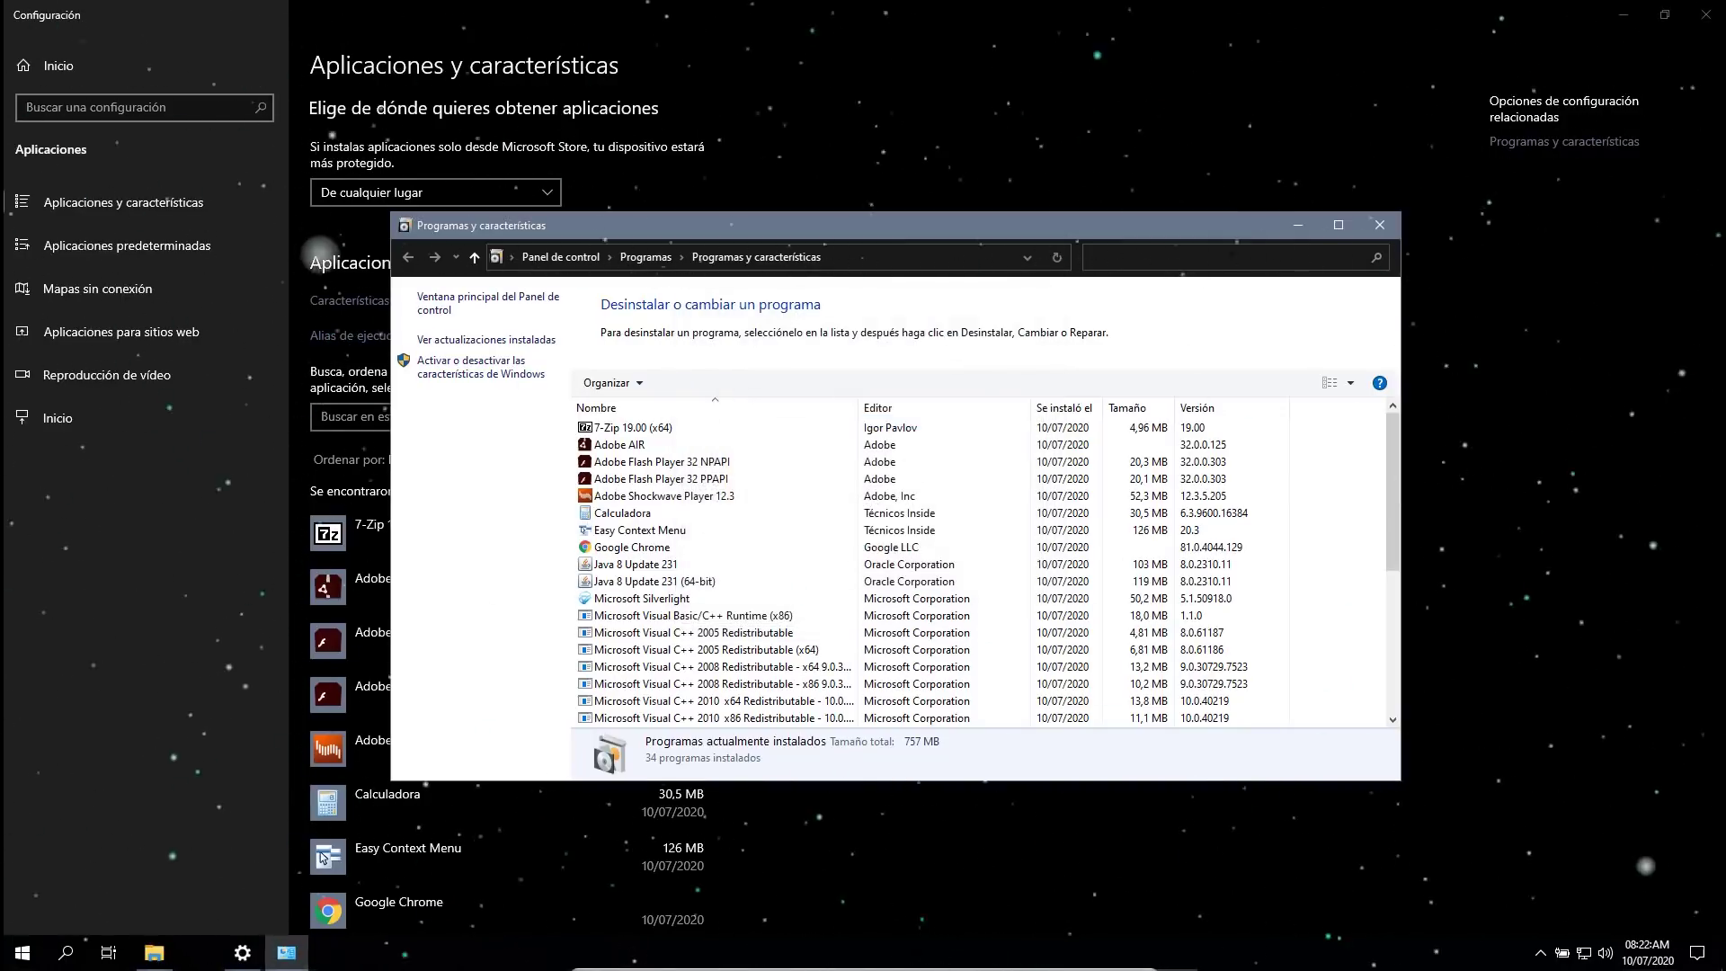
click(1377, 224)
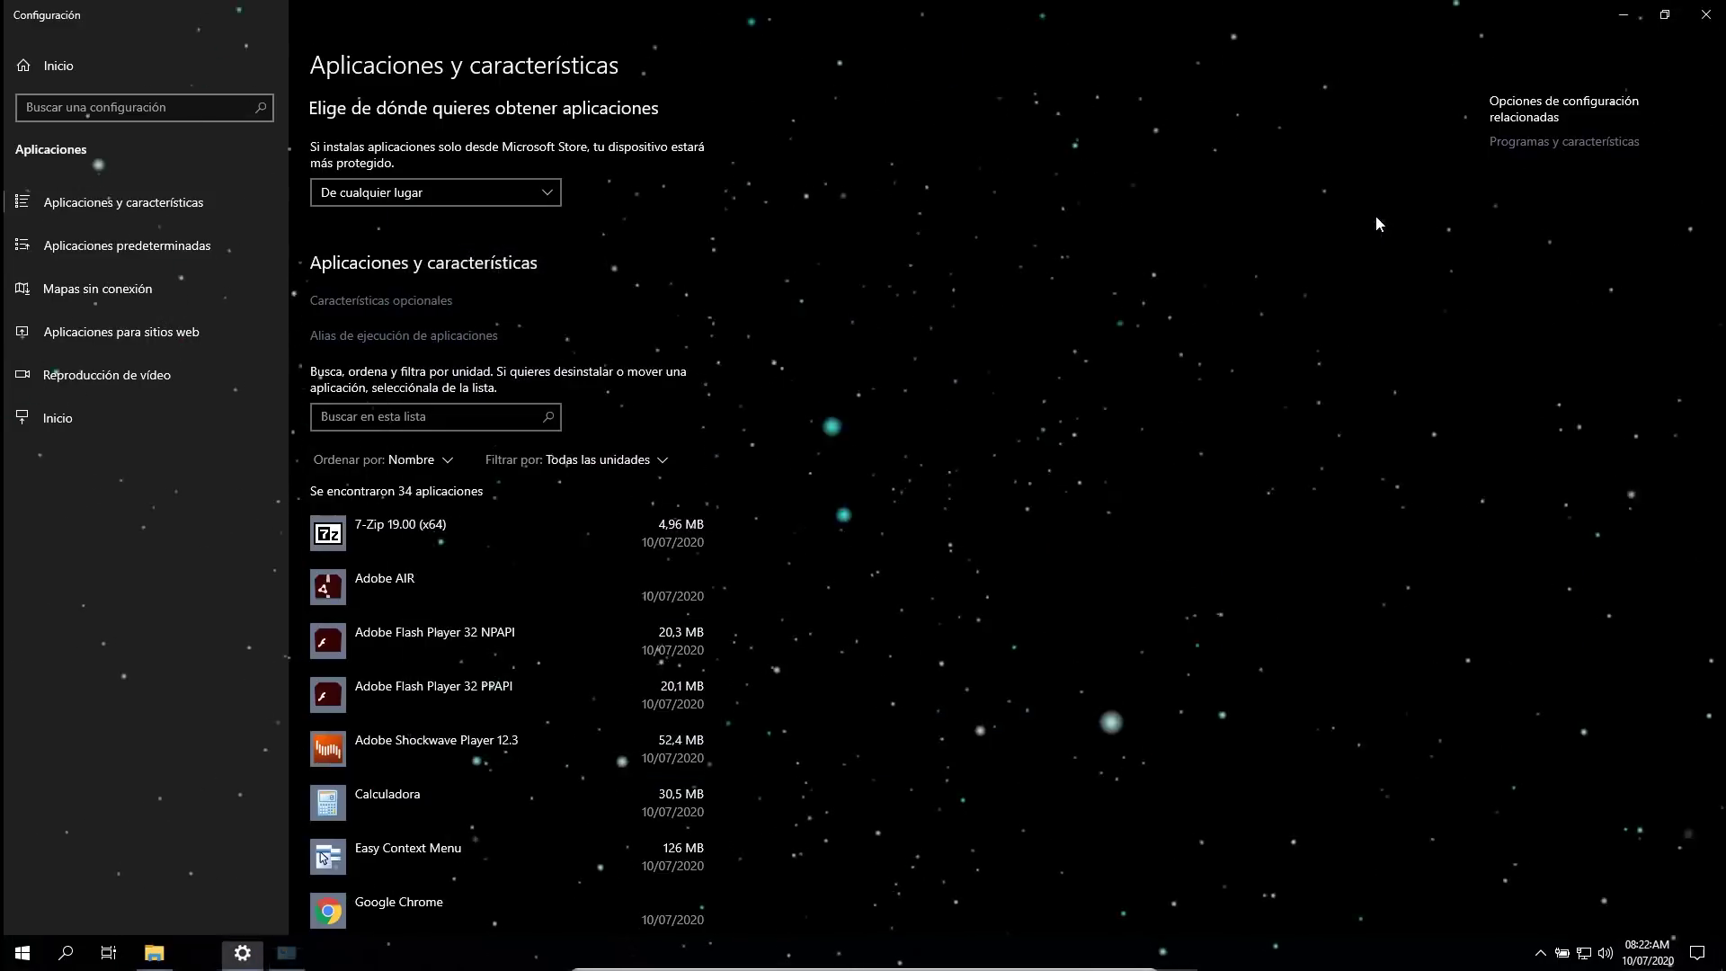
click(1688, 27)
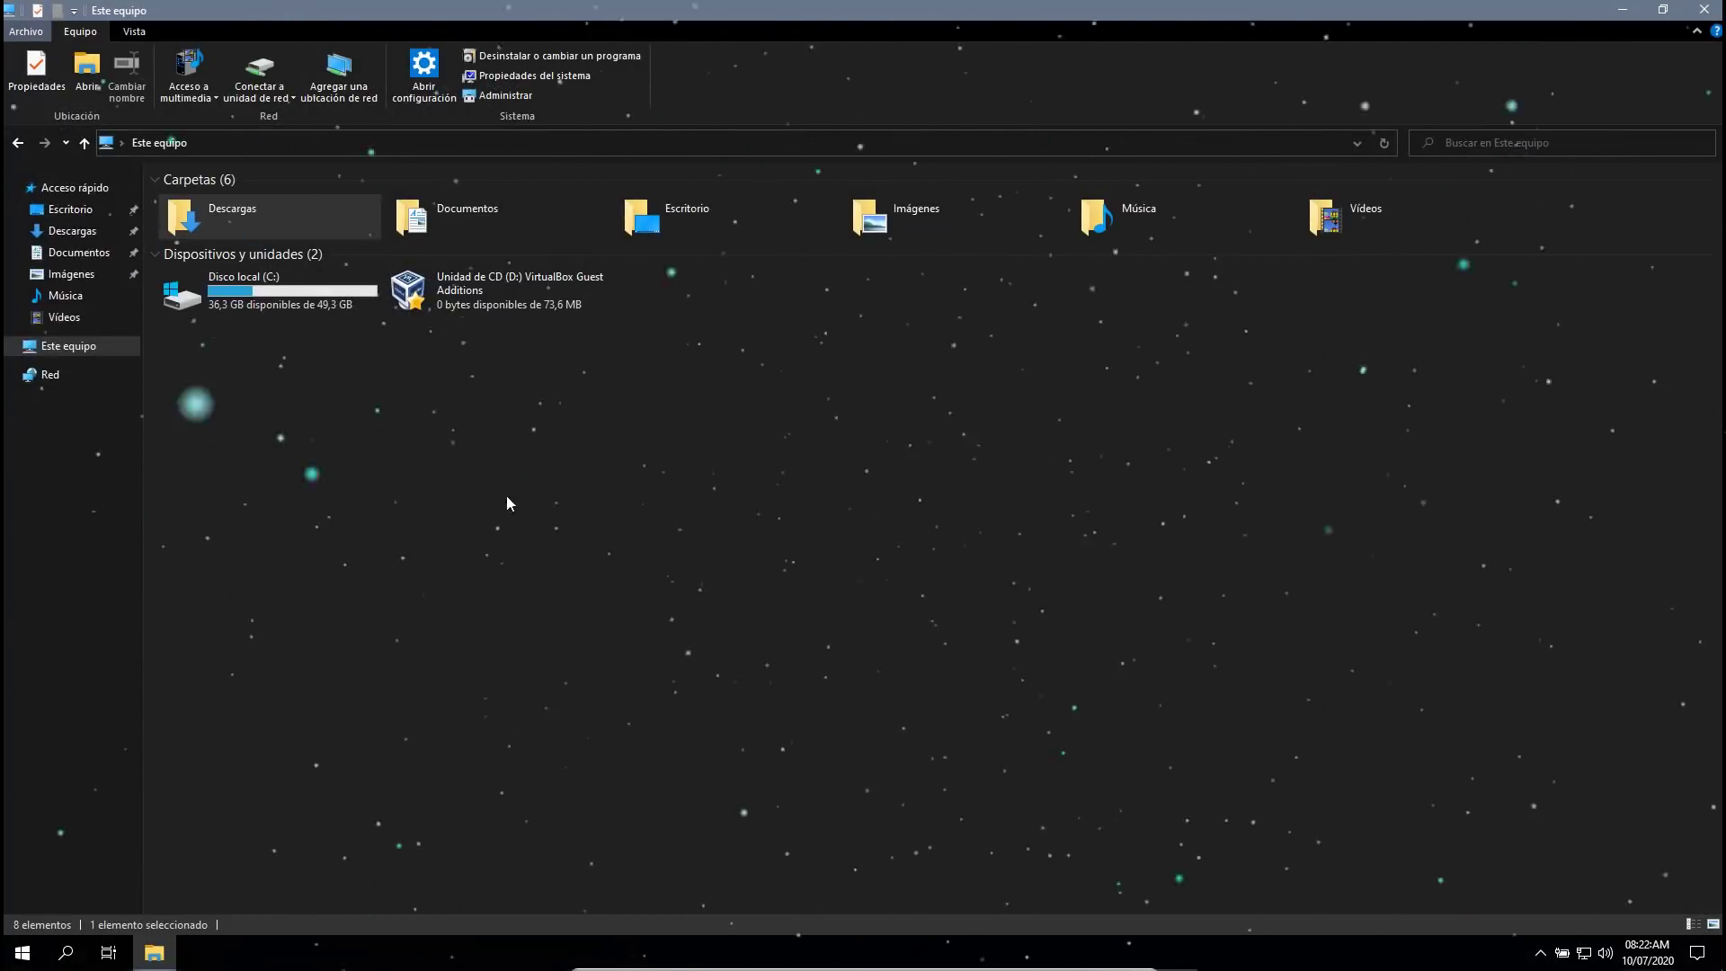
Step: Look into the Documentos folder and return to Este equipo
click(72, 209)
click(79, 253)
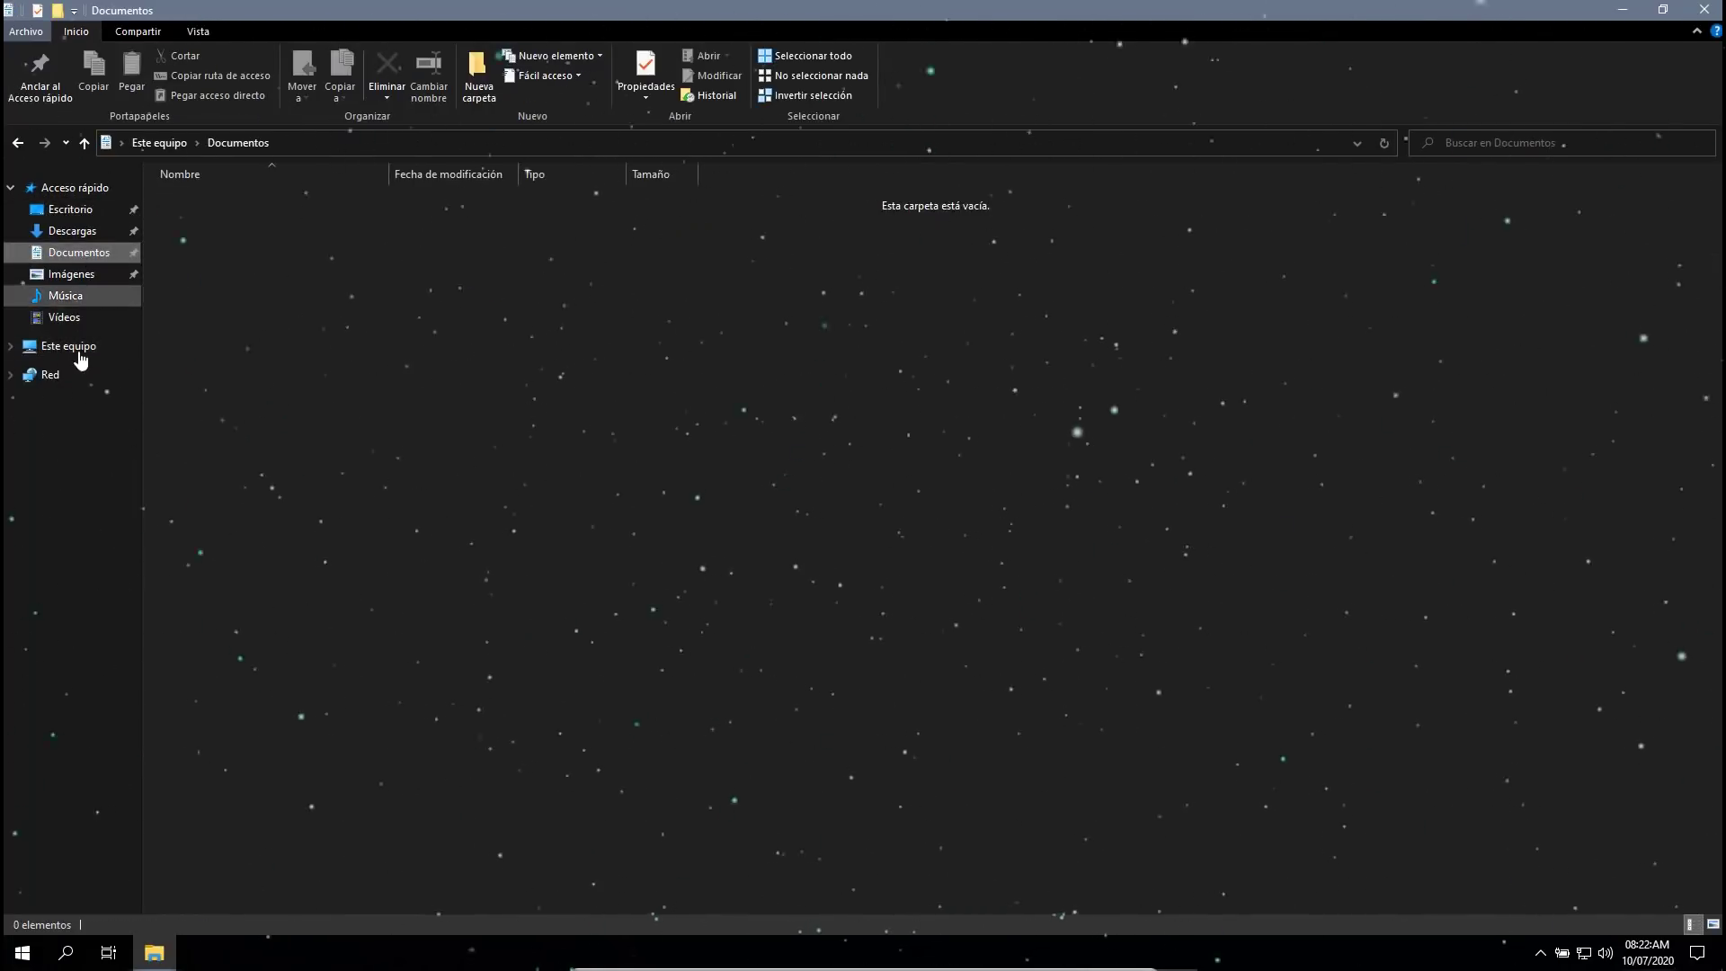
click(79, 351)
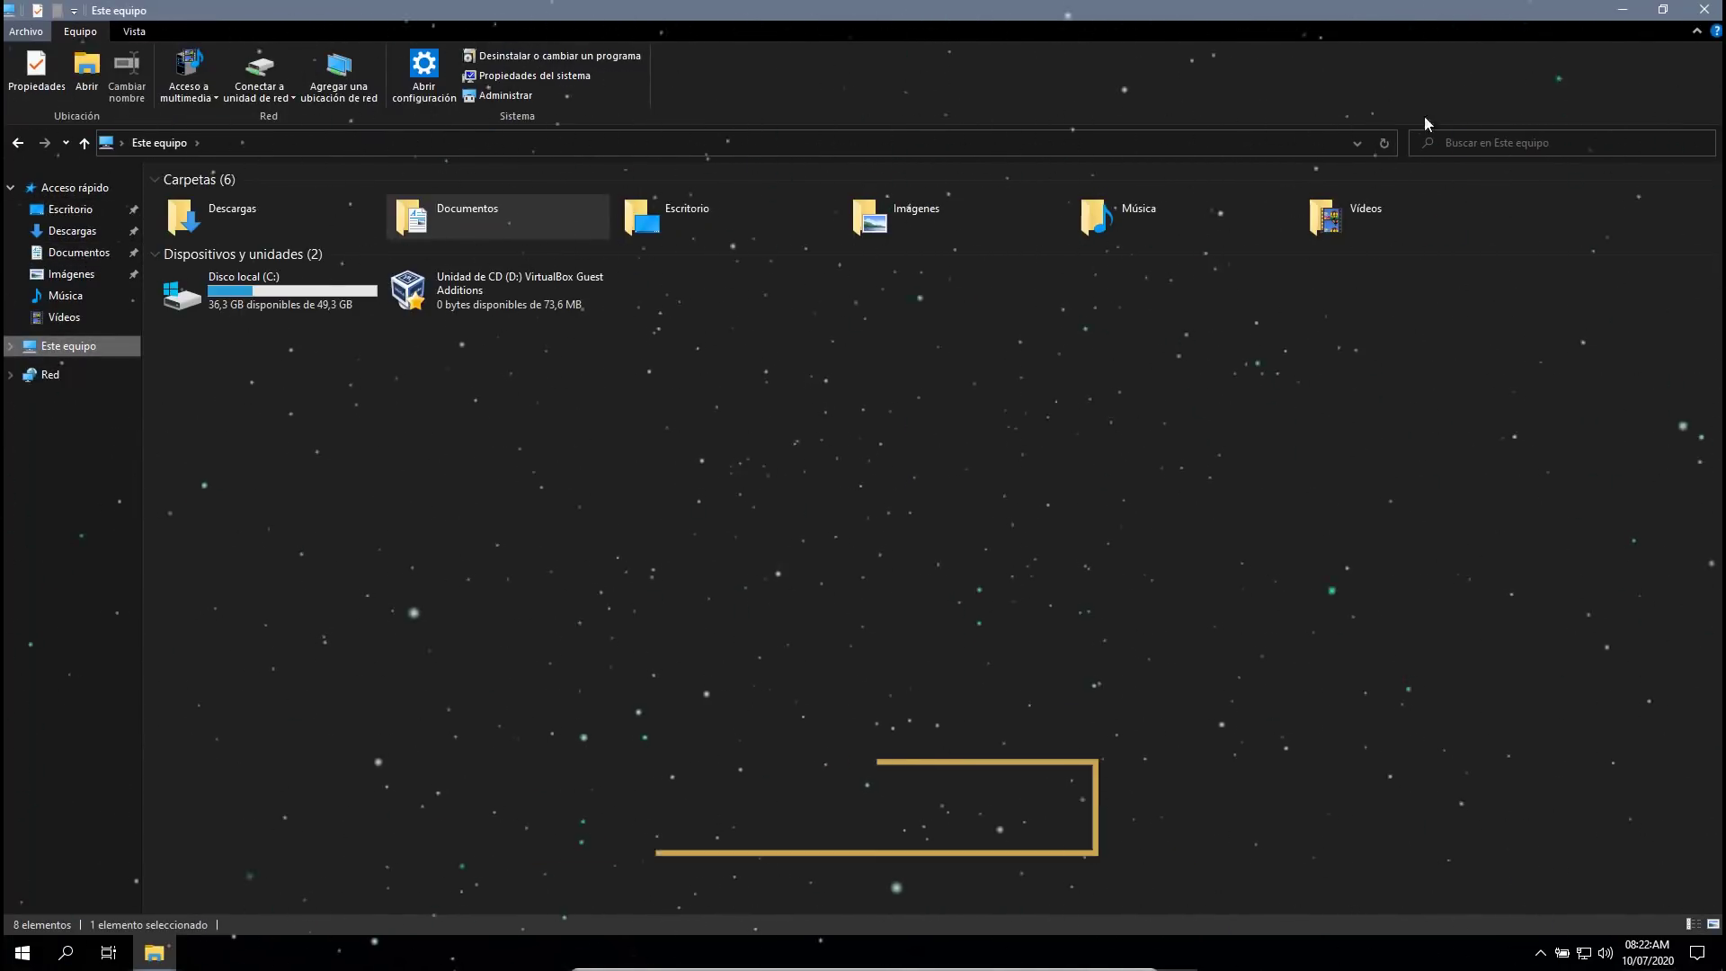
Step: Check the space usage in the properties of Disco local (C:), and close the properties window
right_click(251, 300)
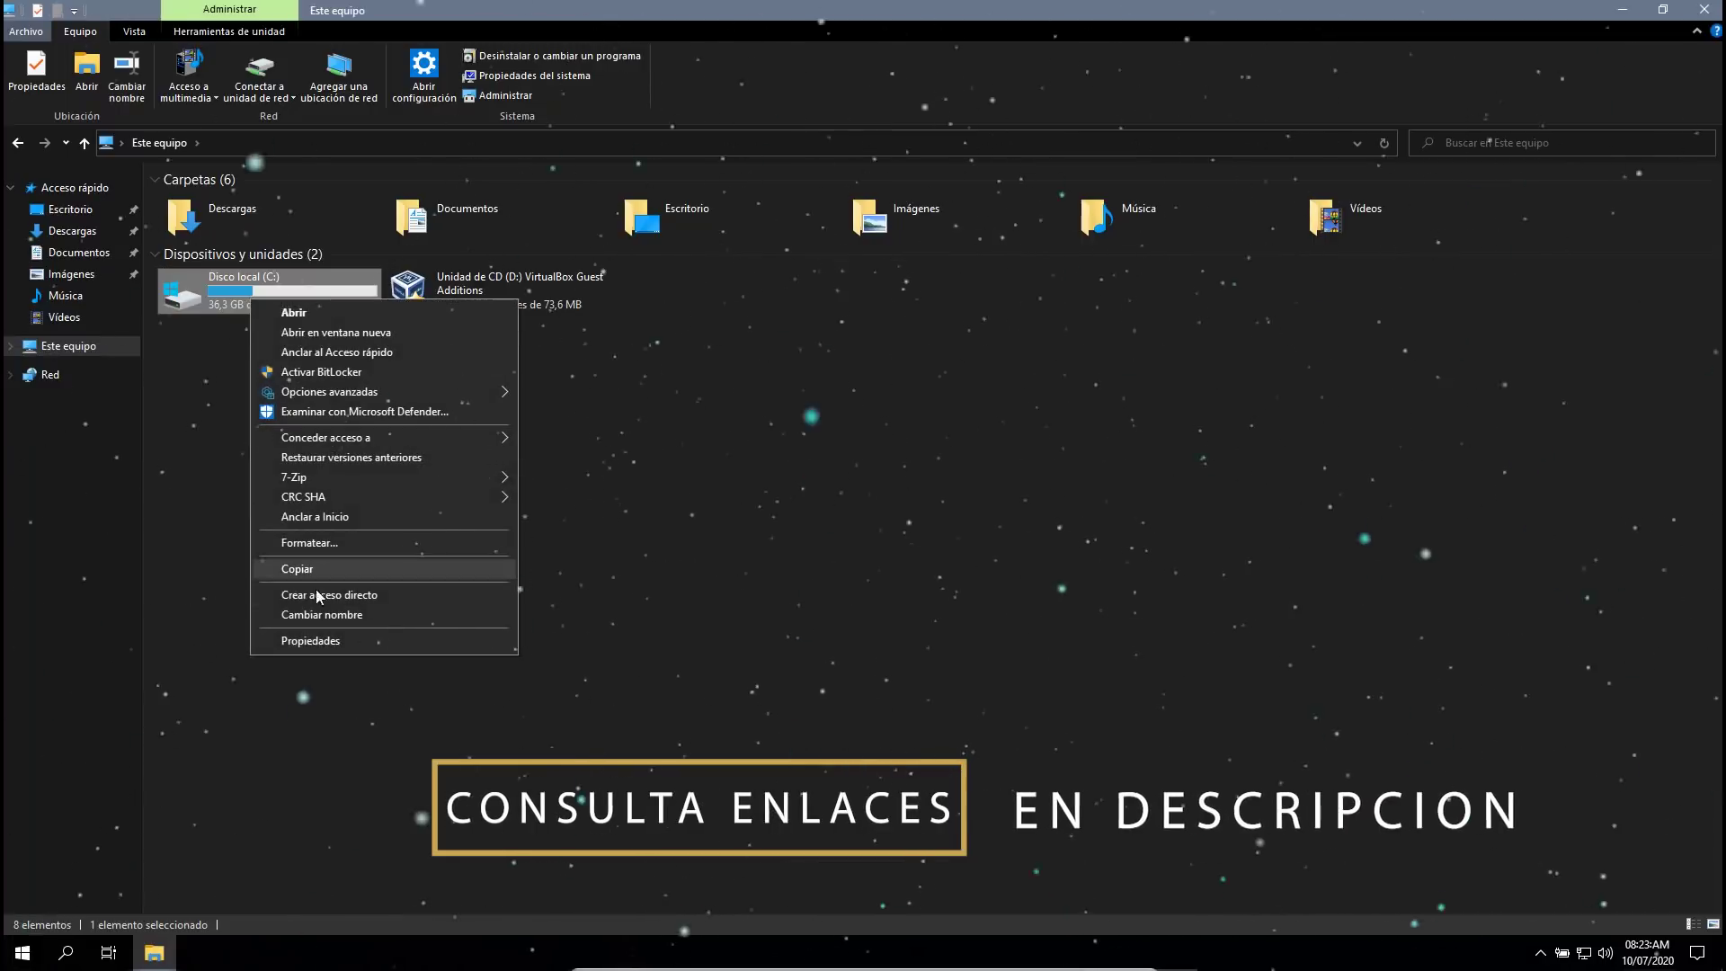
click(366, 640)
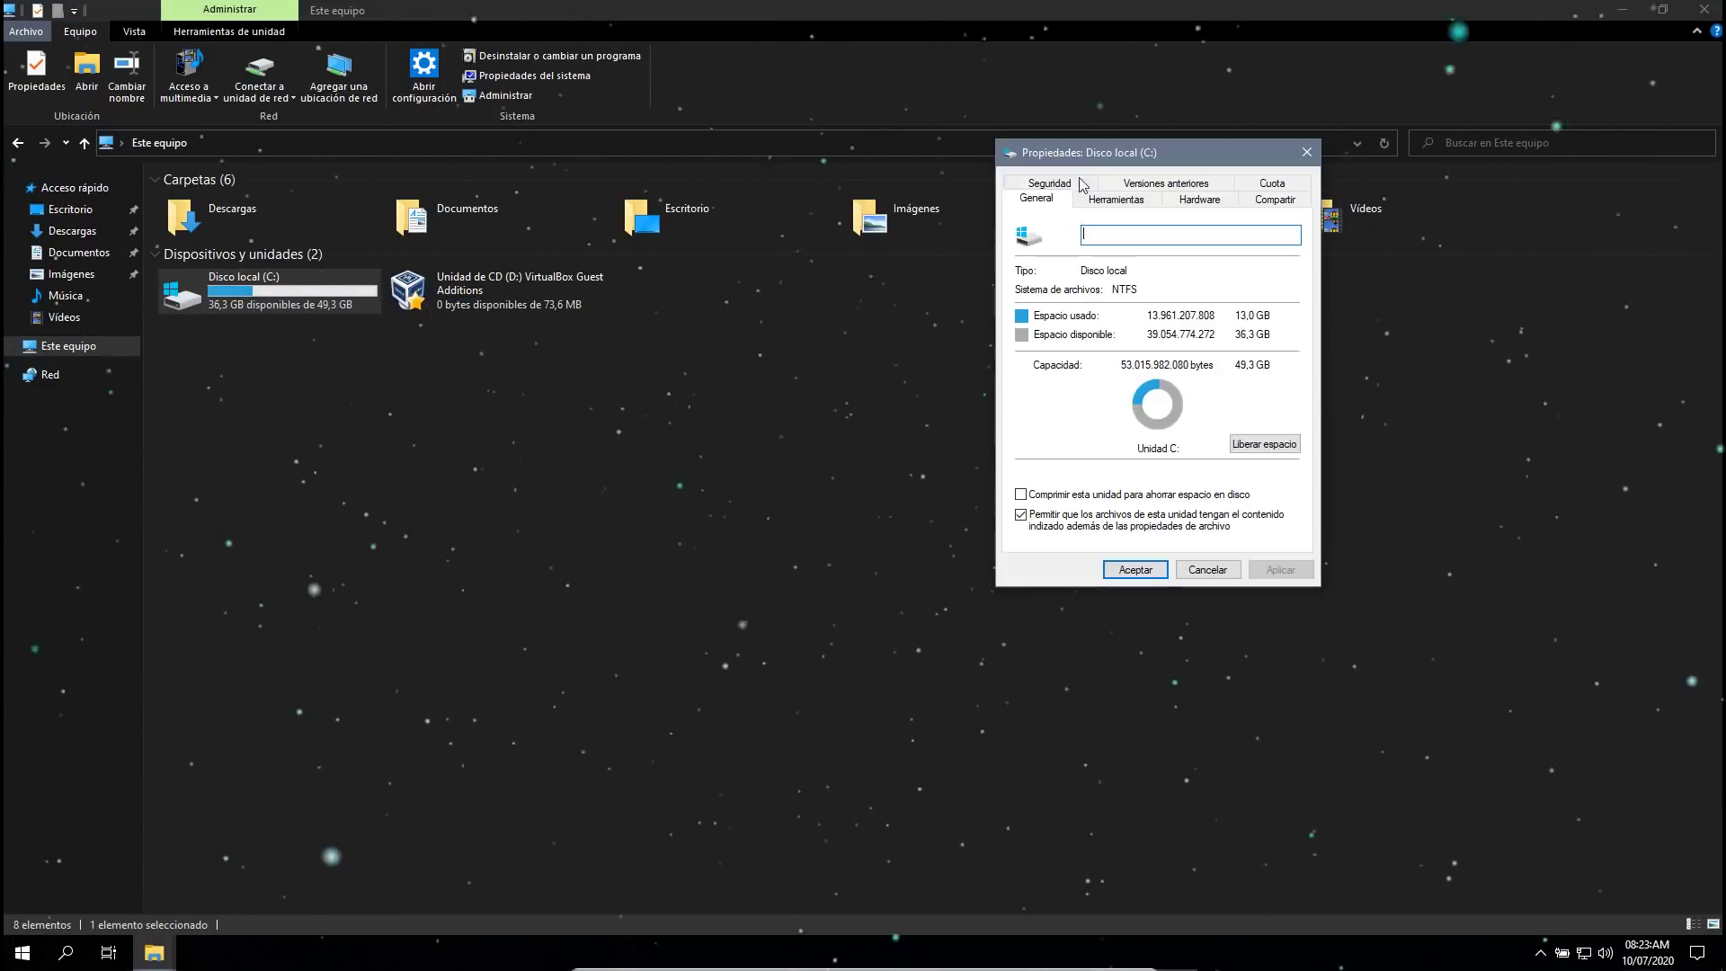
drag(1083, 161, 938, 142)
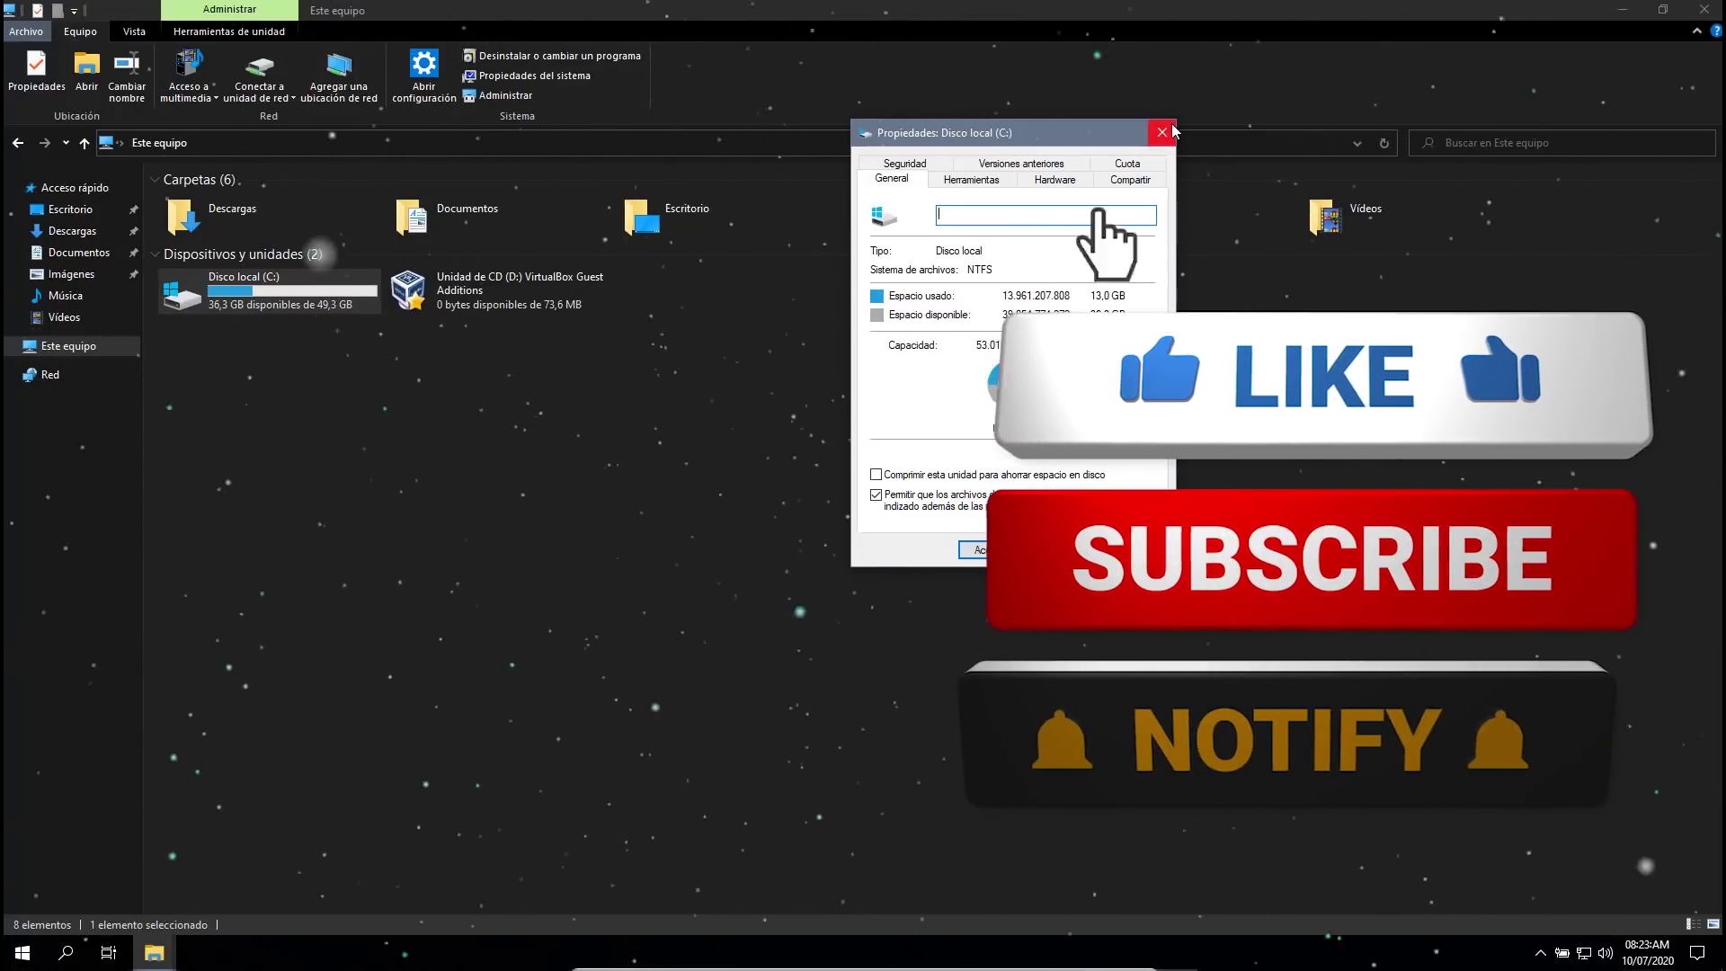
key(Escape)
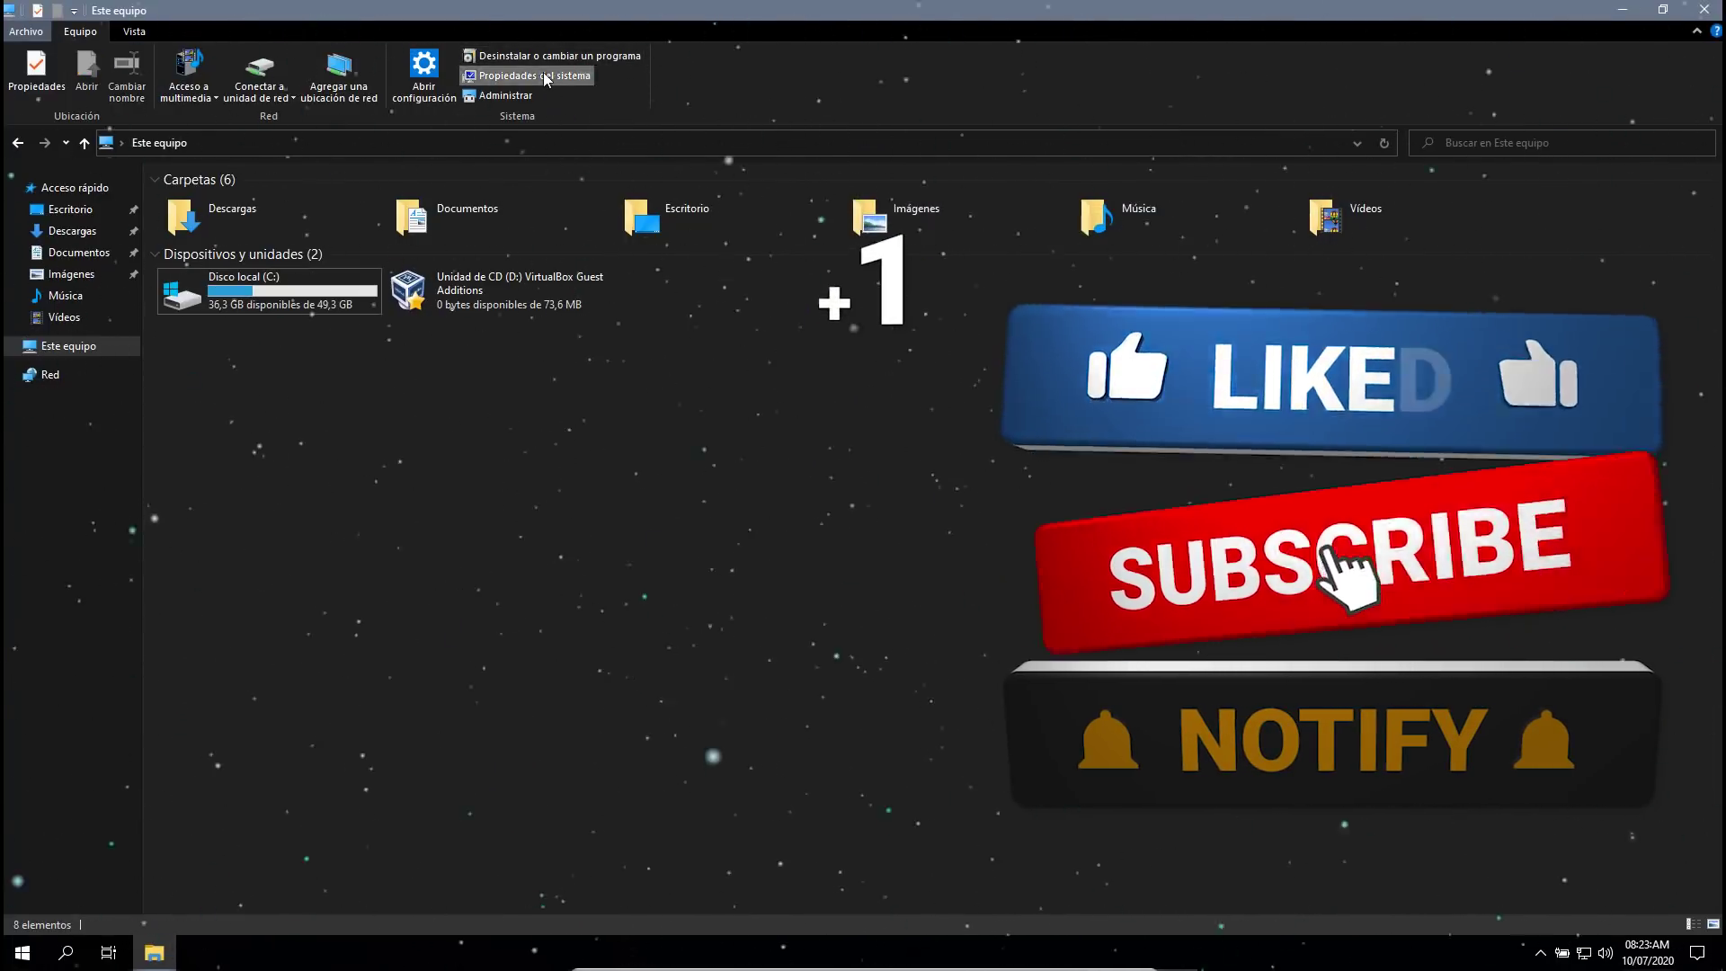
Step: Review the device and Windows specifications on the Acerca de settings page, and close the settings
key(super+i)
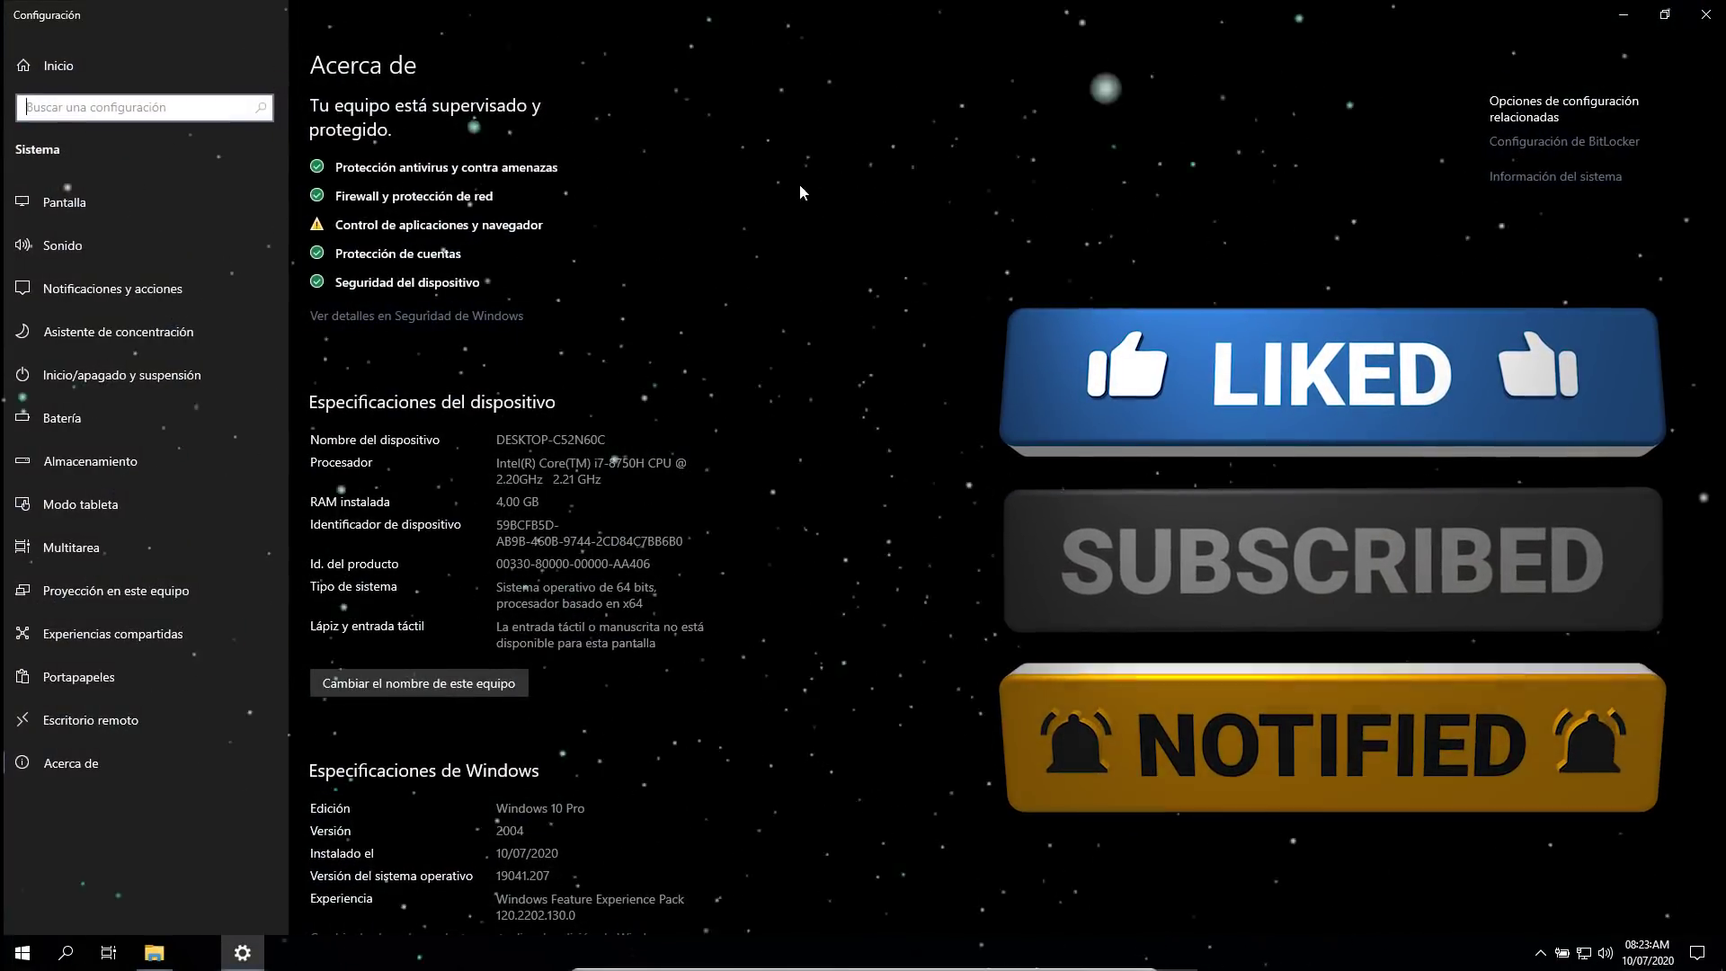
scroll(776, 431, down, 3)
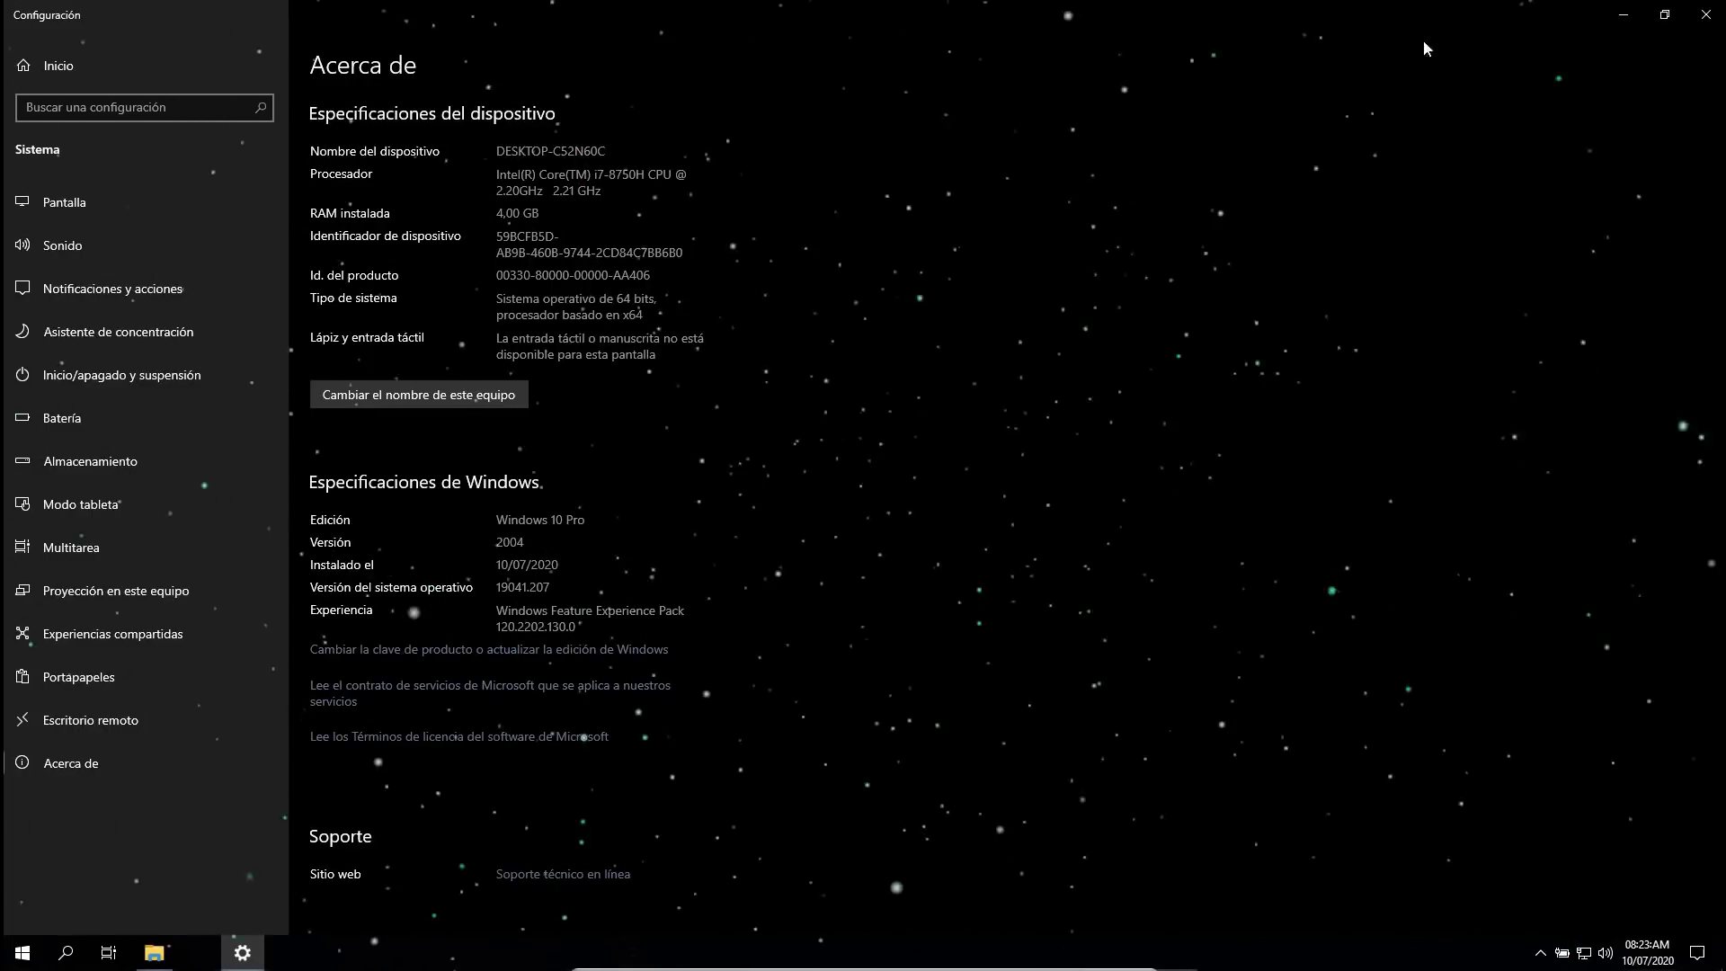
click(1706, 18)
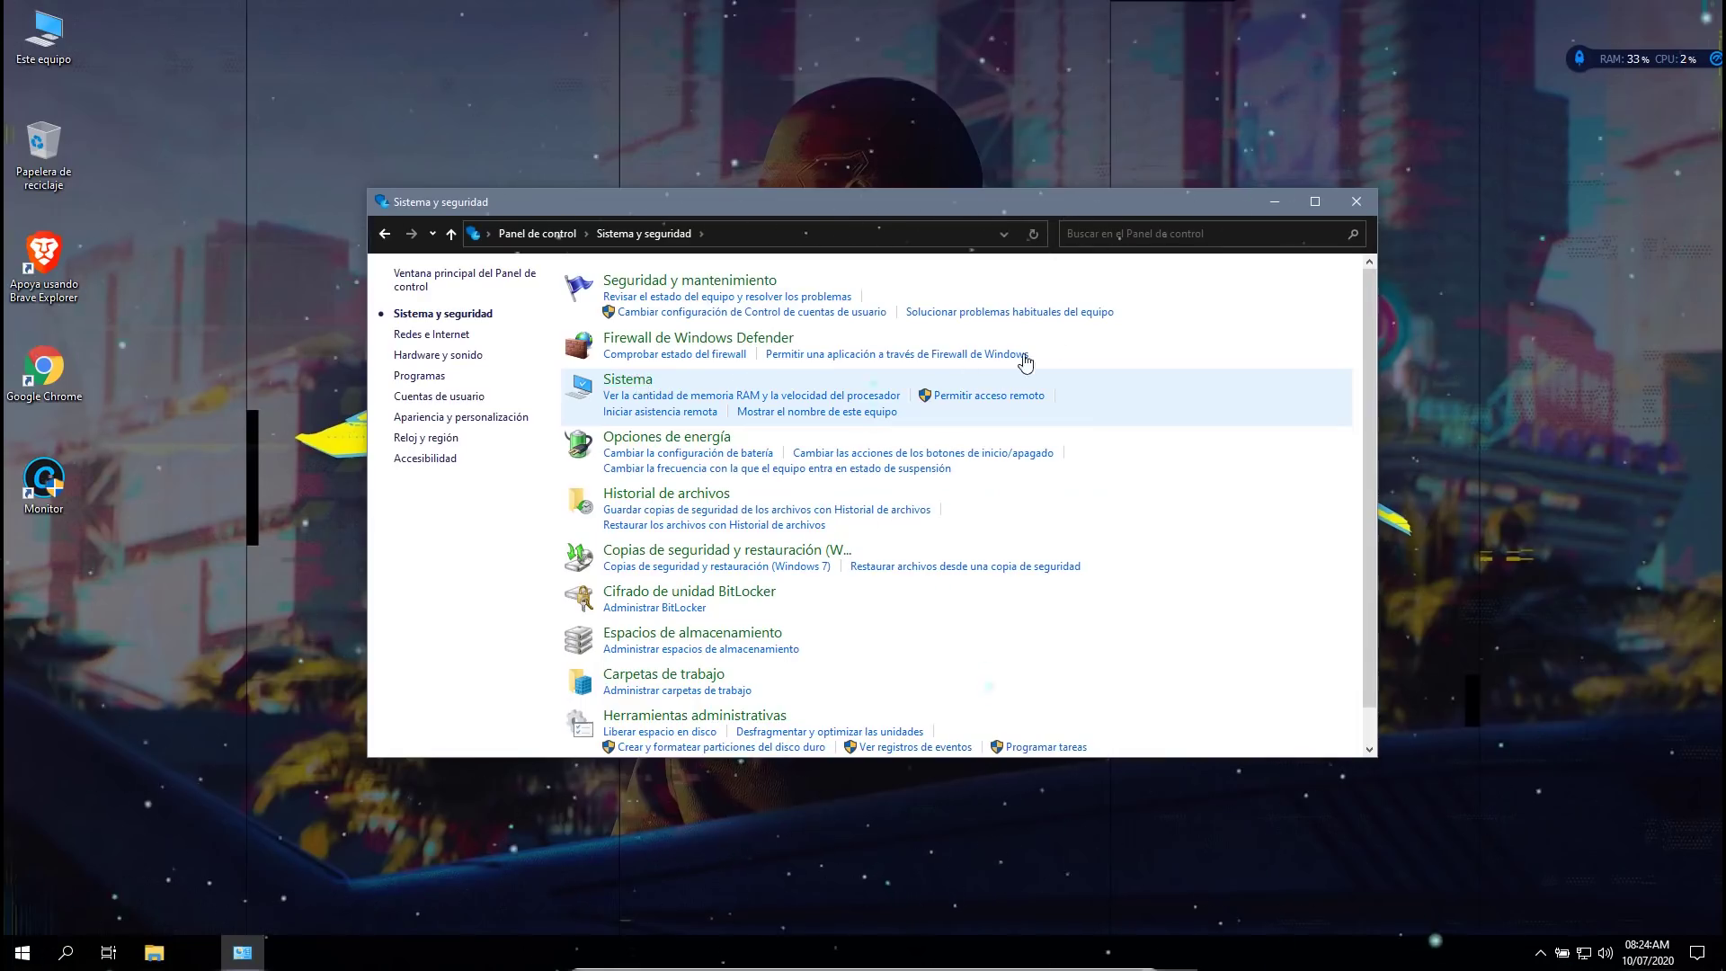
Step: Examine the basic computer information on the Control Panel's Sistema page in a maximized window, and close it
click(1025, 370)
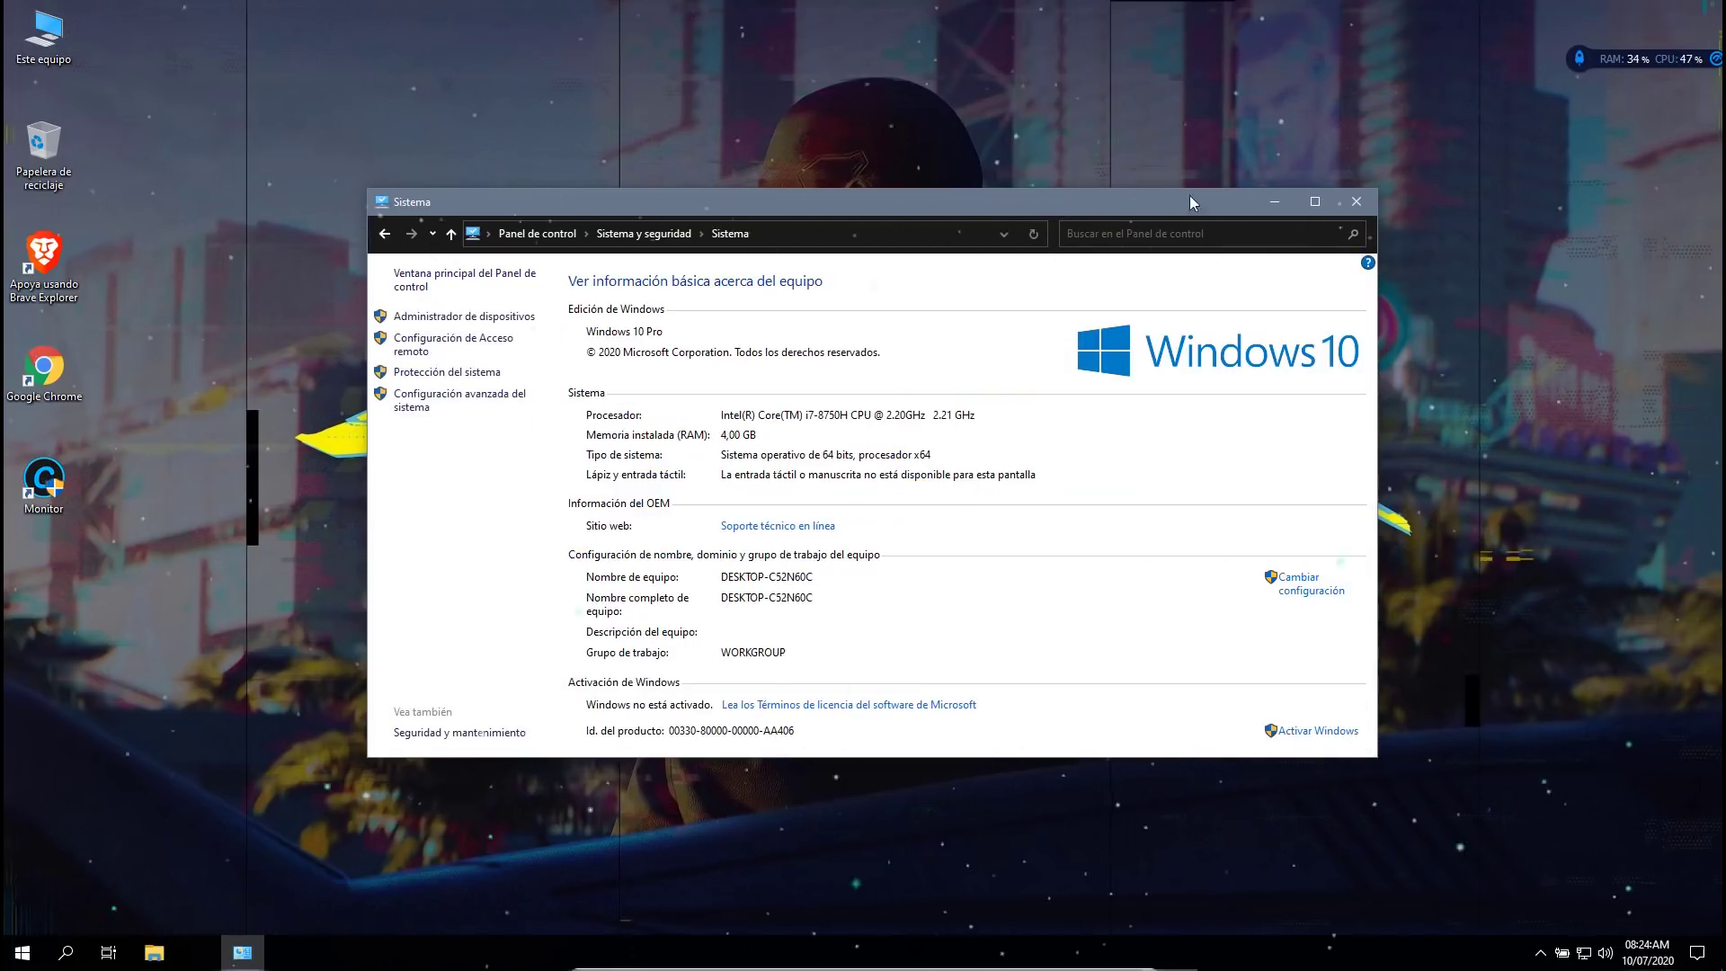
click(1313, 202)
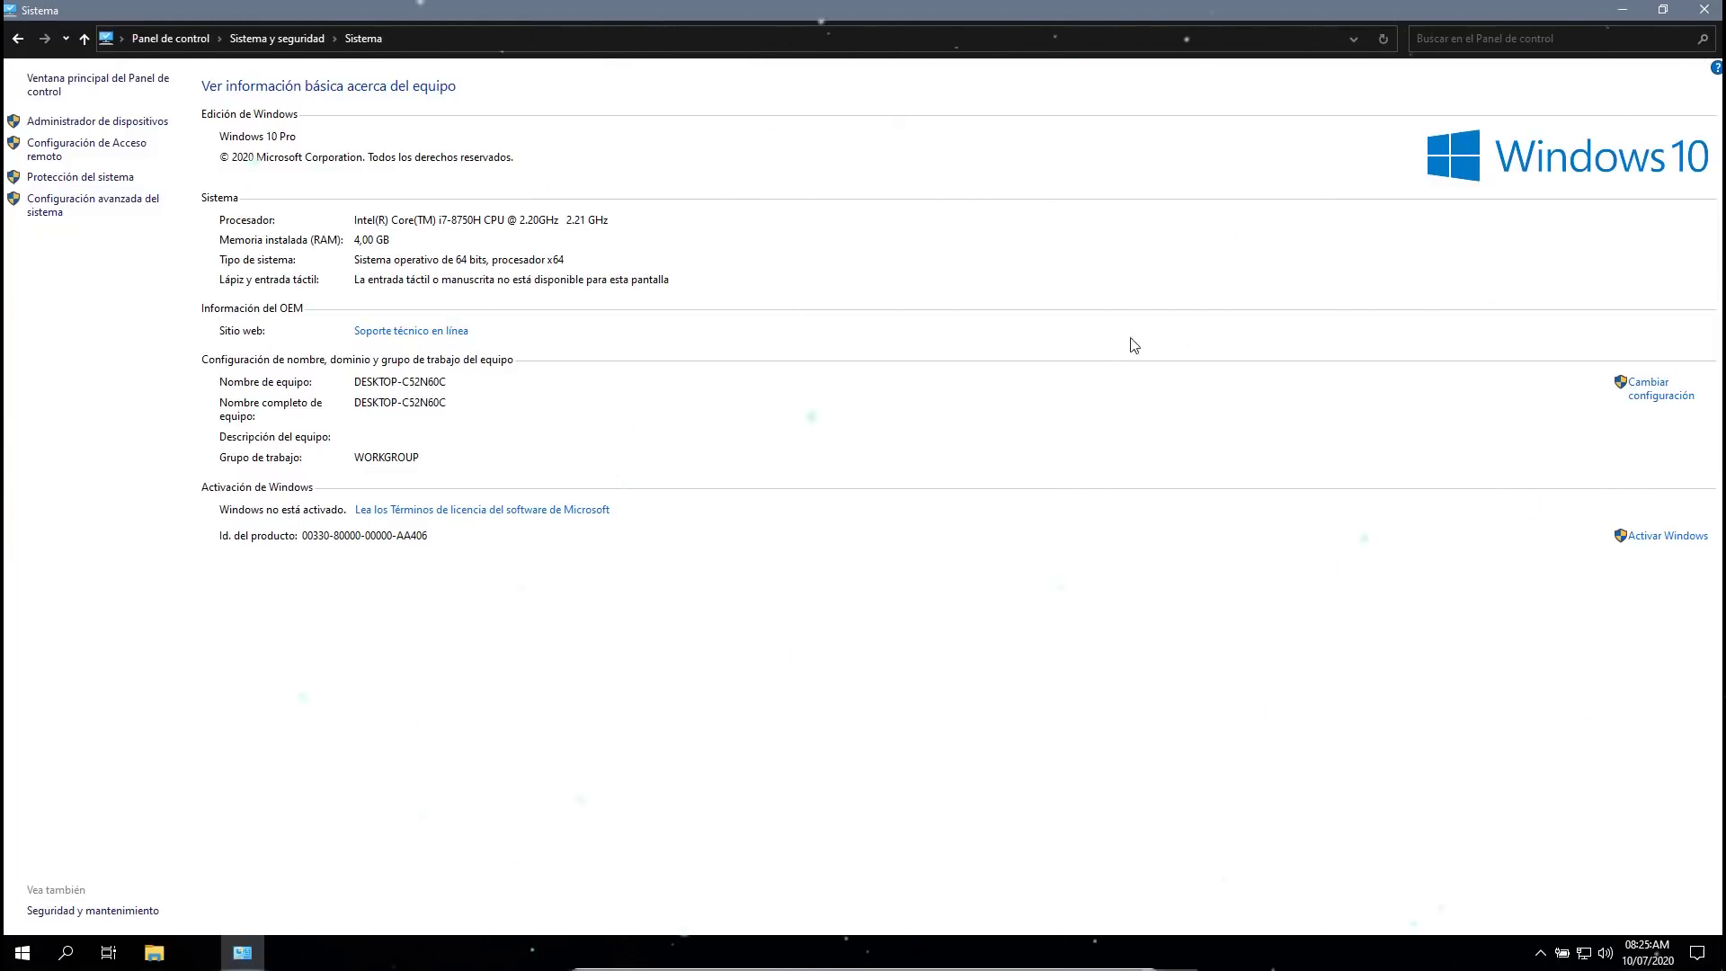
click(1705, 18)
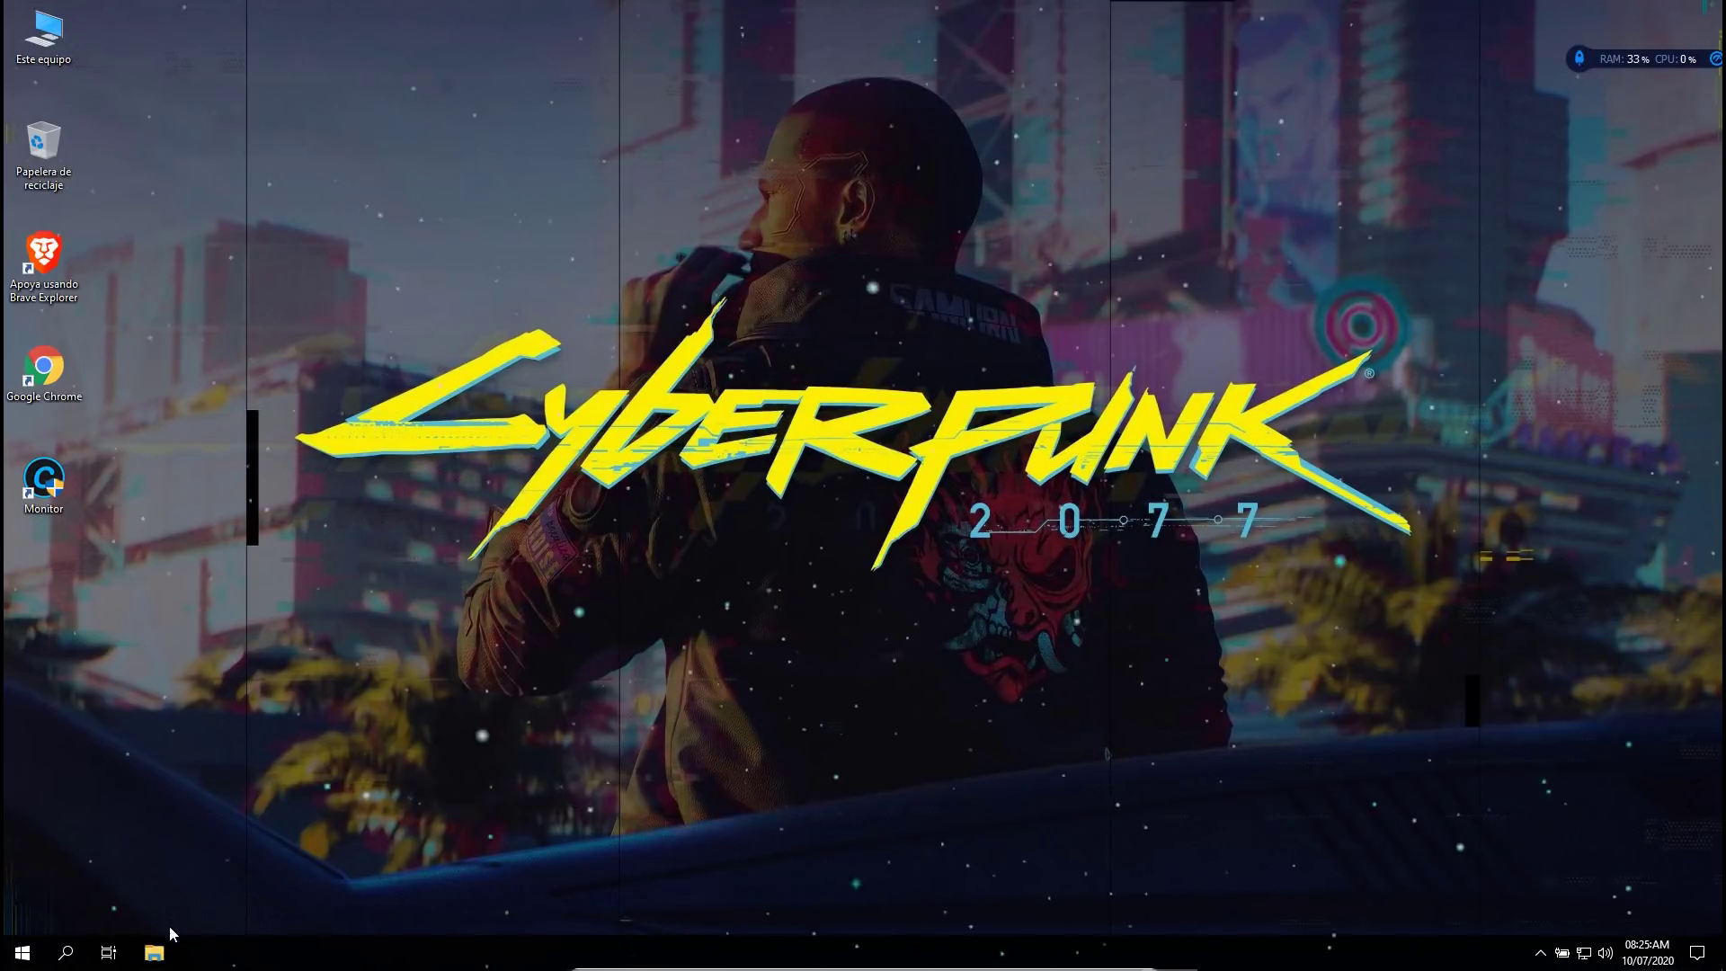
Step: View Este equipo briefly, and launch Monitor from the desktop, allowing it to make changes to the device
key(super+e)
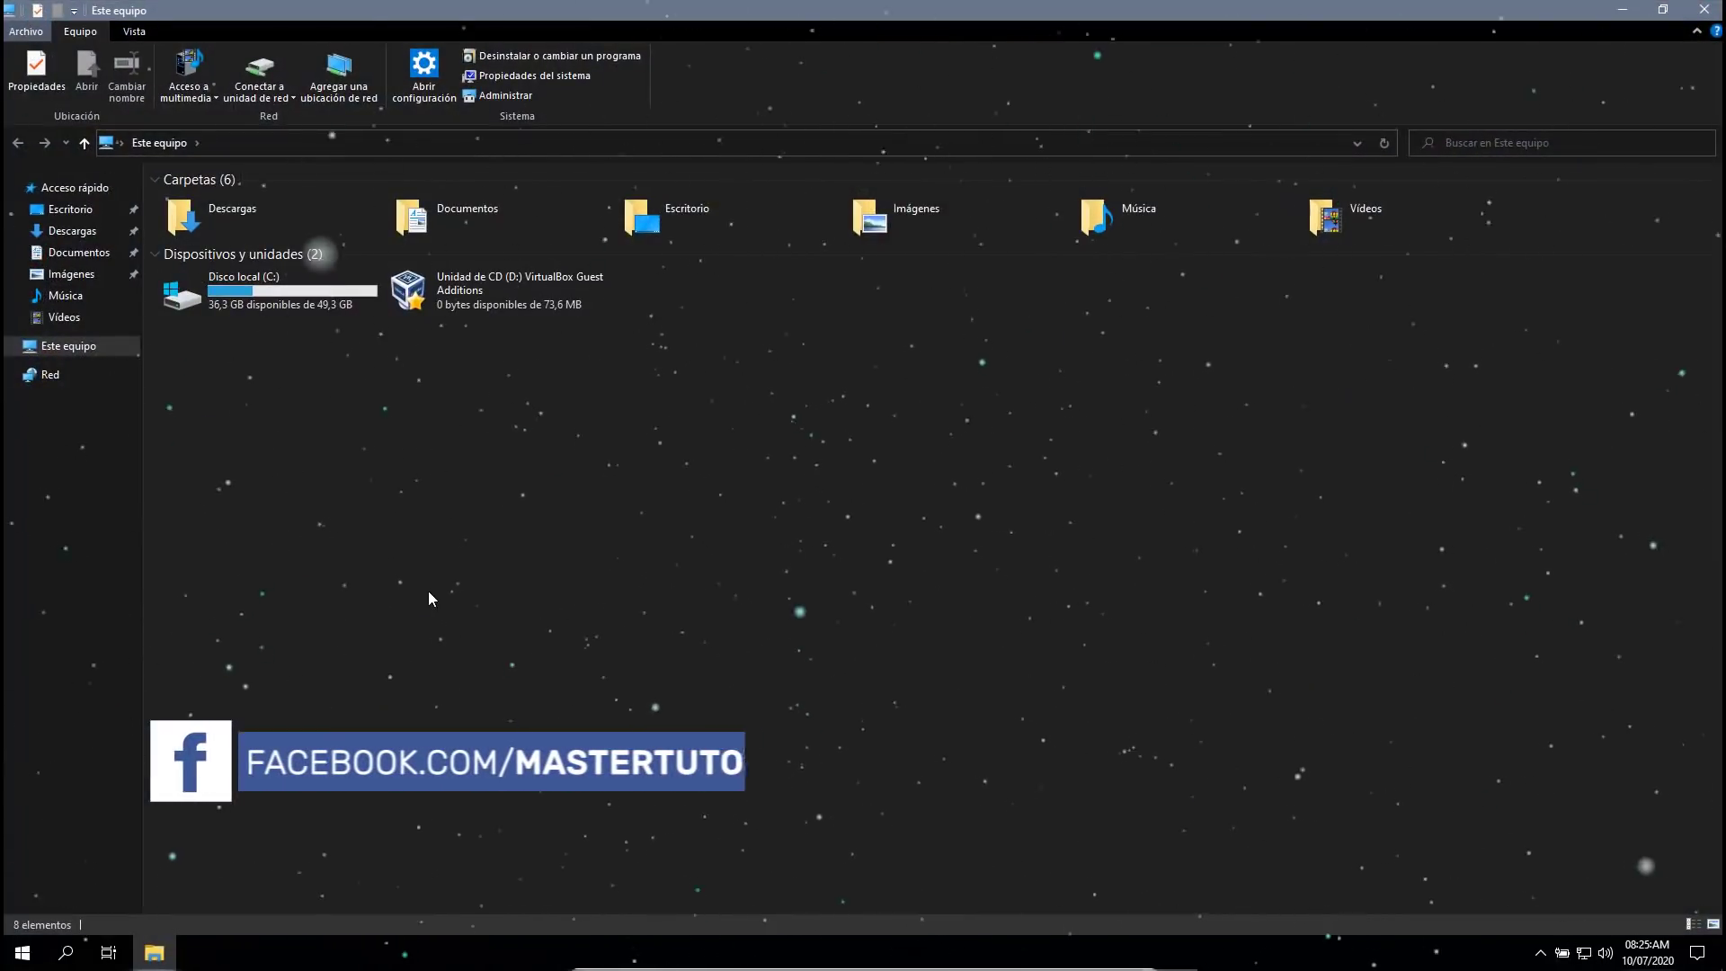
click(1703, 9)
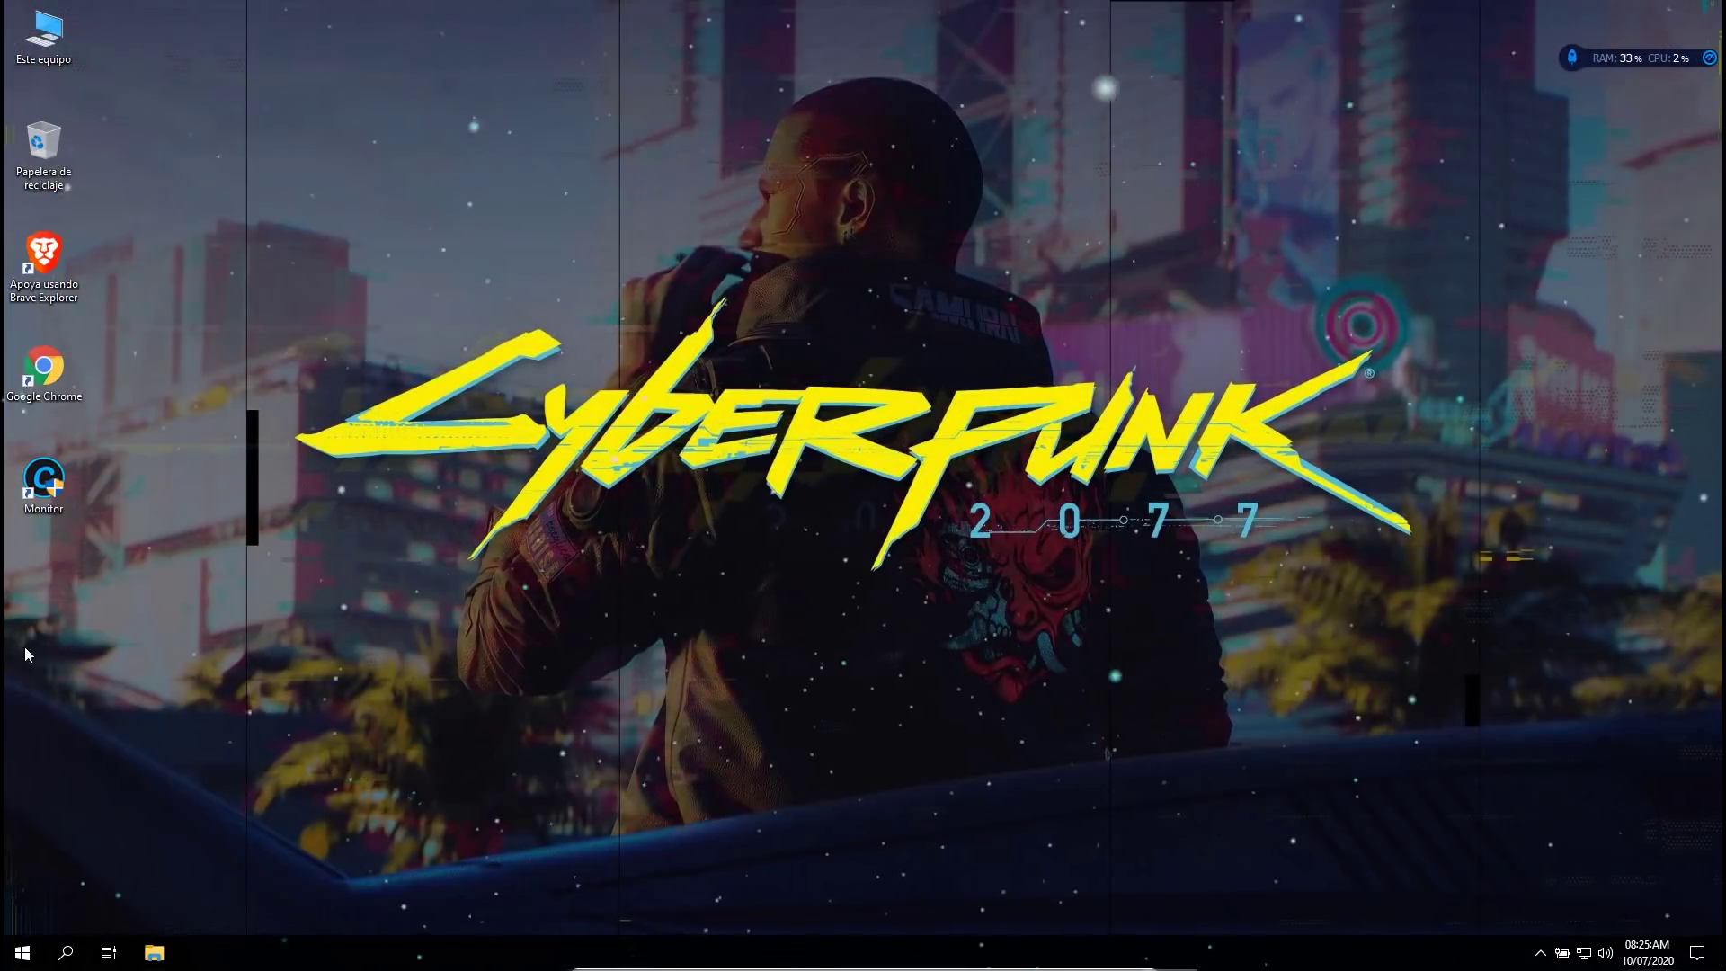
double_click(43, 481)
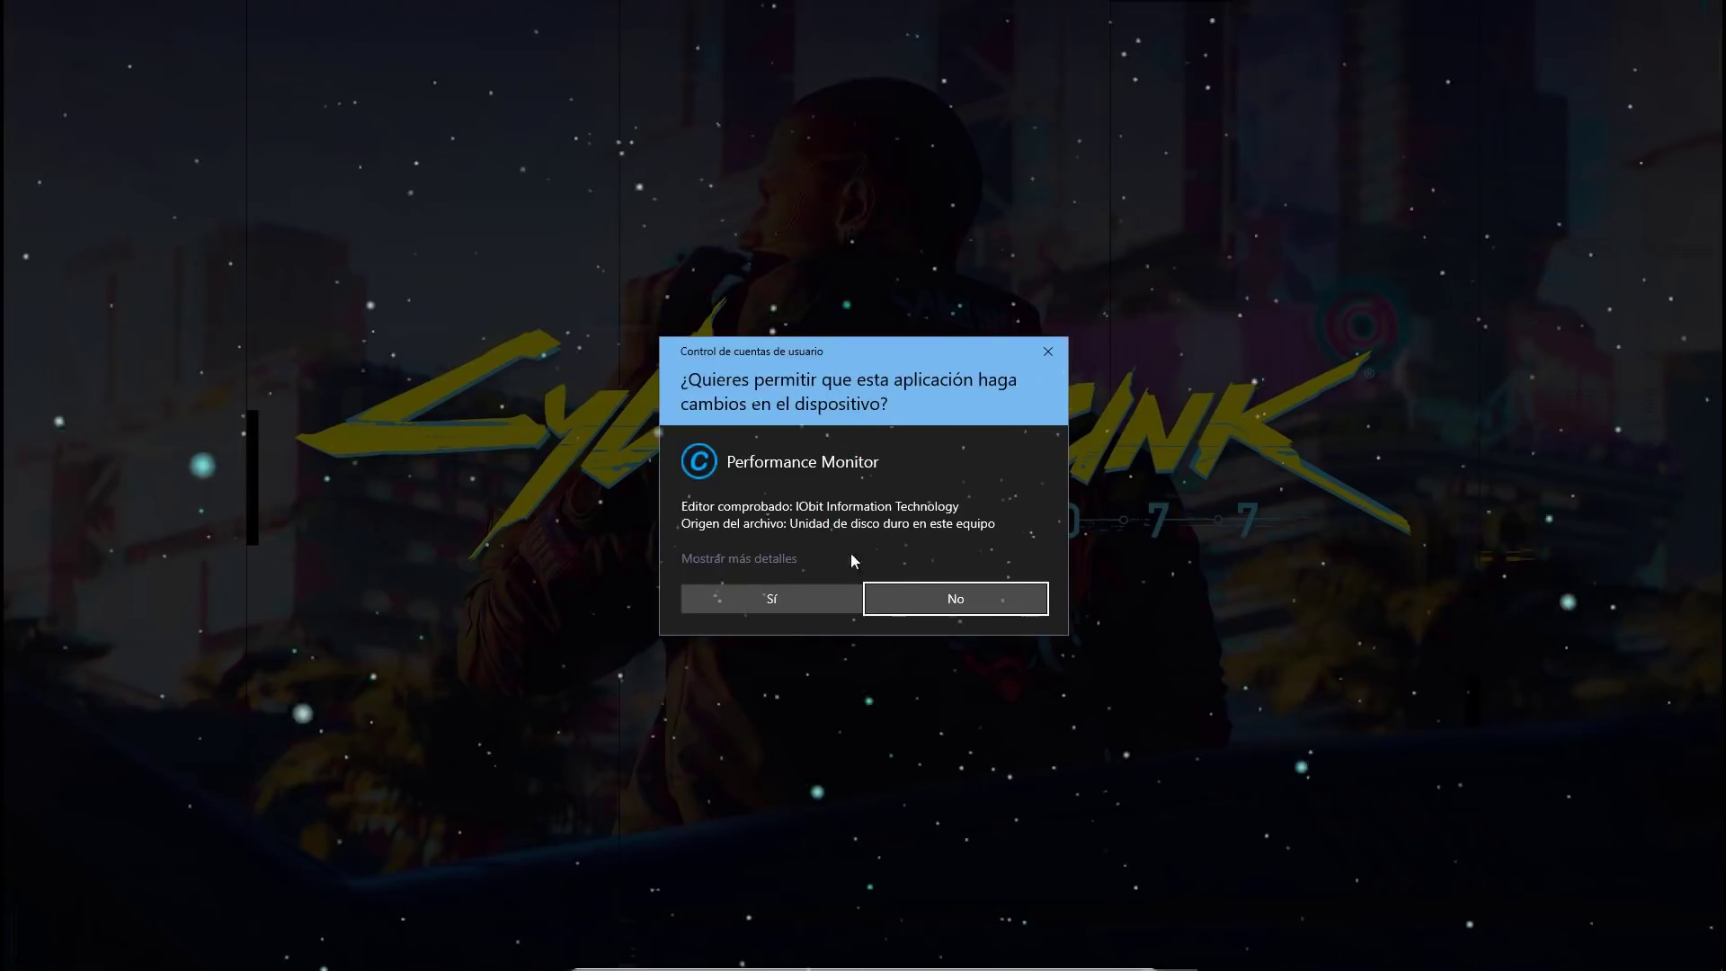
click(775, 588)
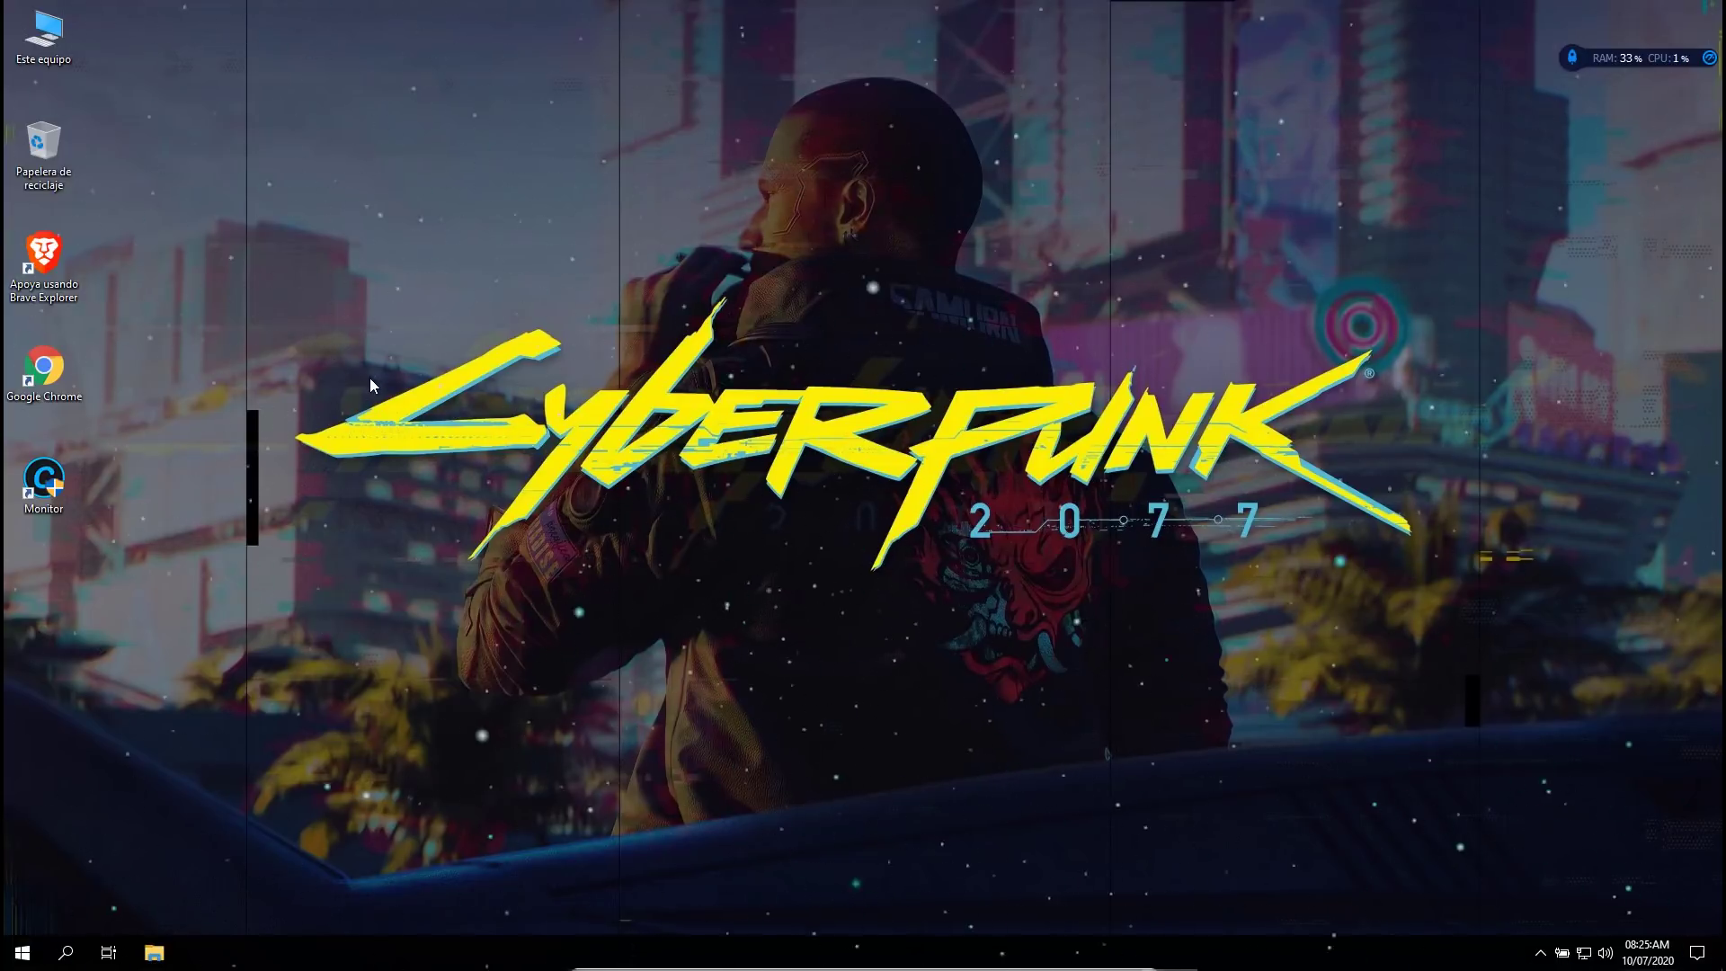
Step: Look at the tools in the desktop context menu's Ajustes submenu, and dismiss the menu
right_click(444, 483)
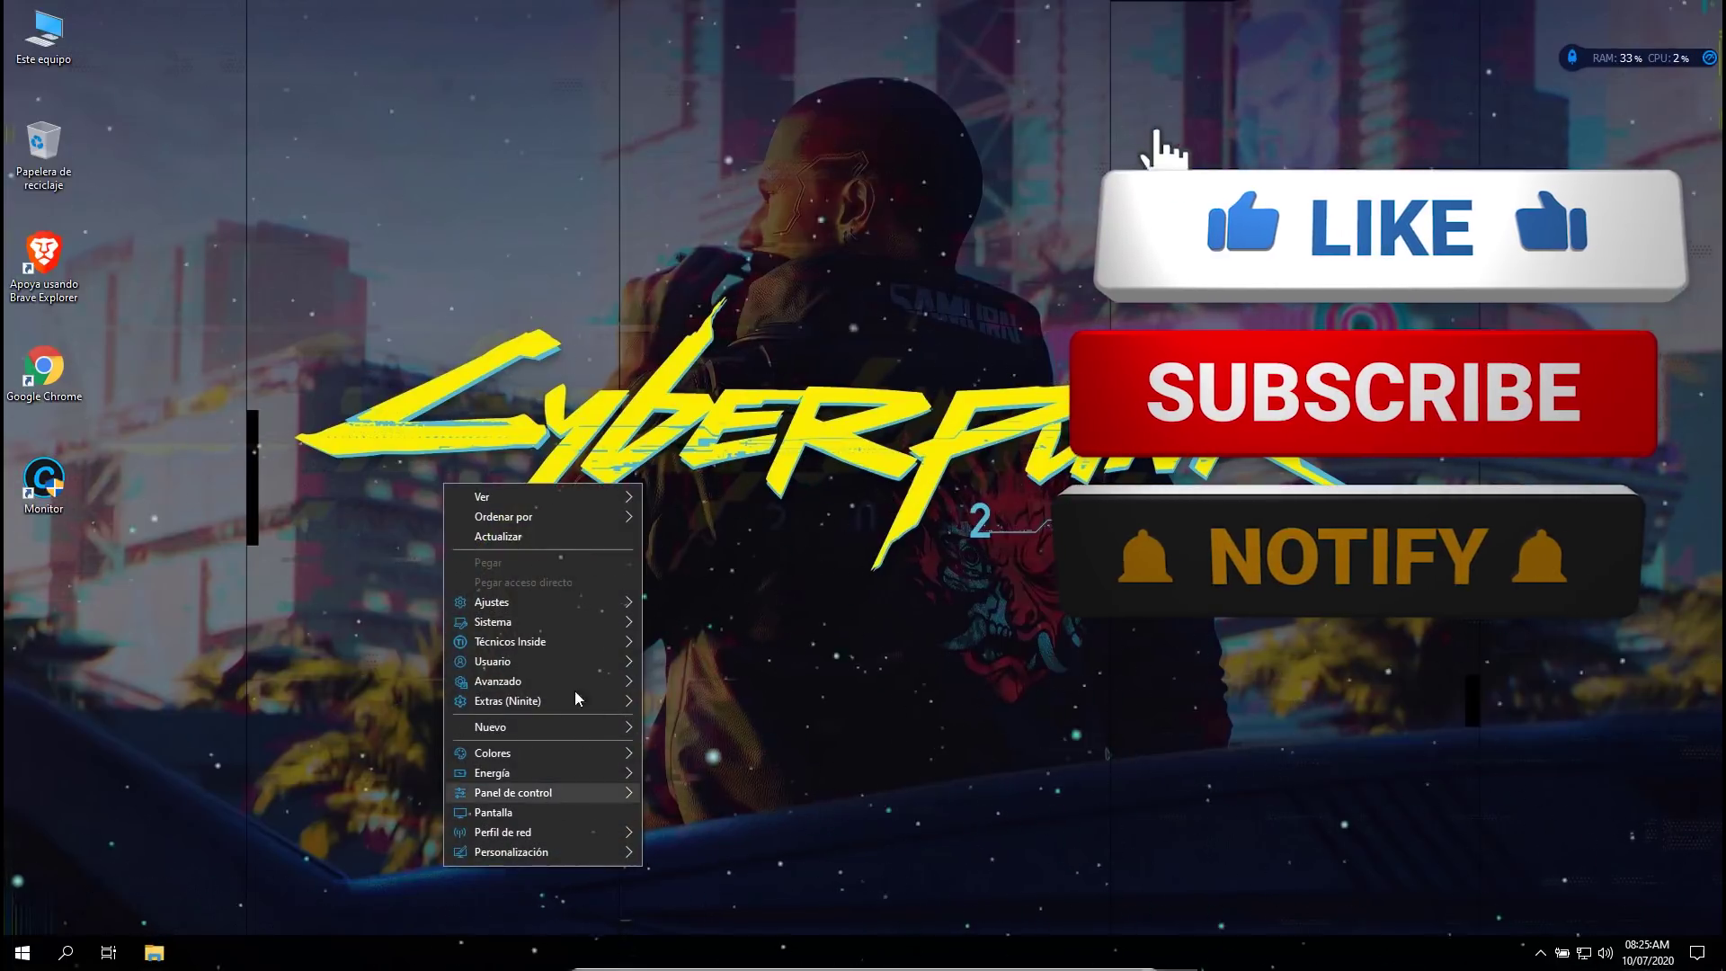
mouse_move(559, 593)
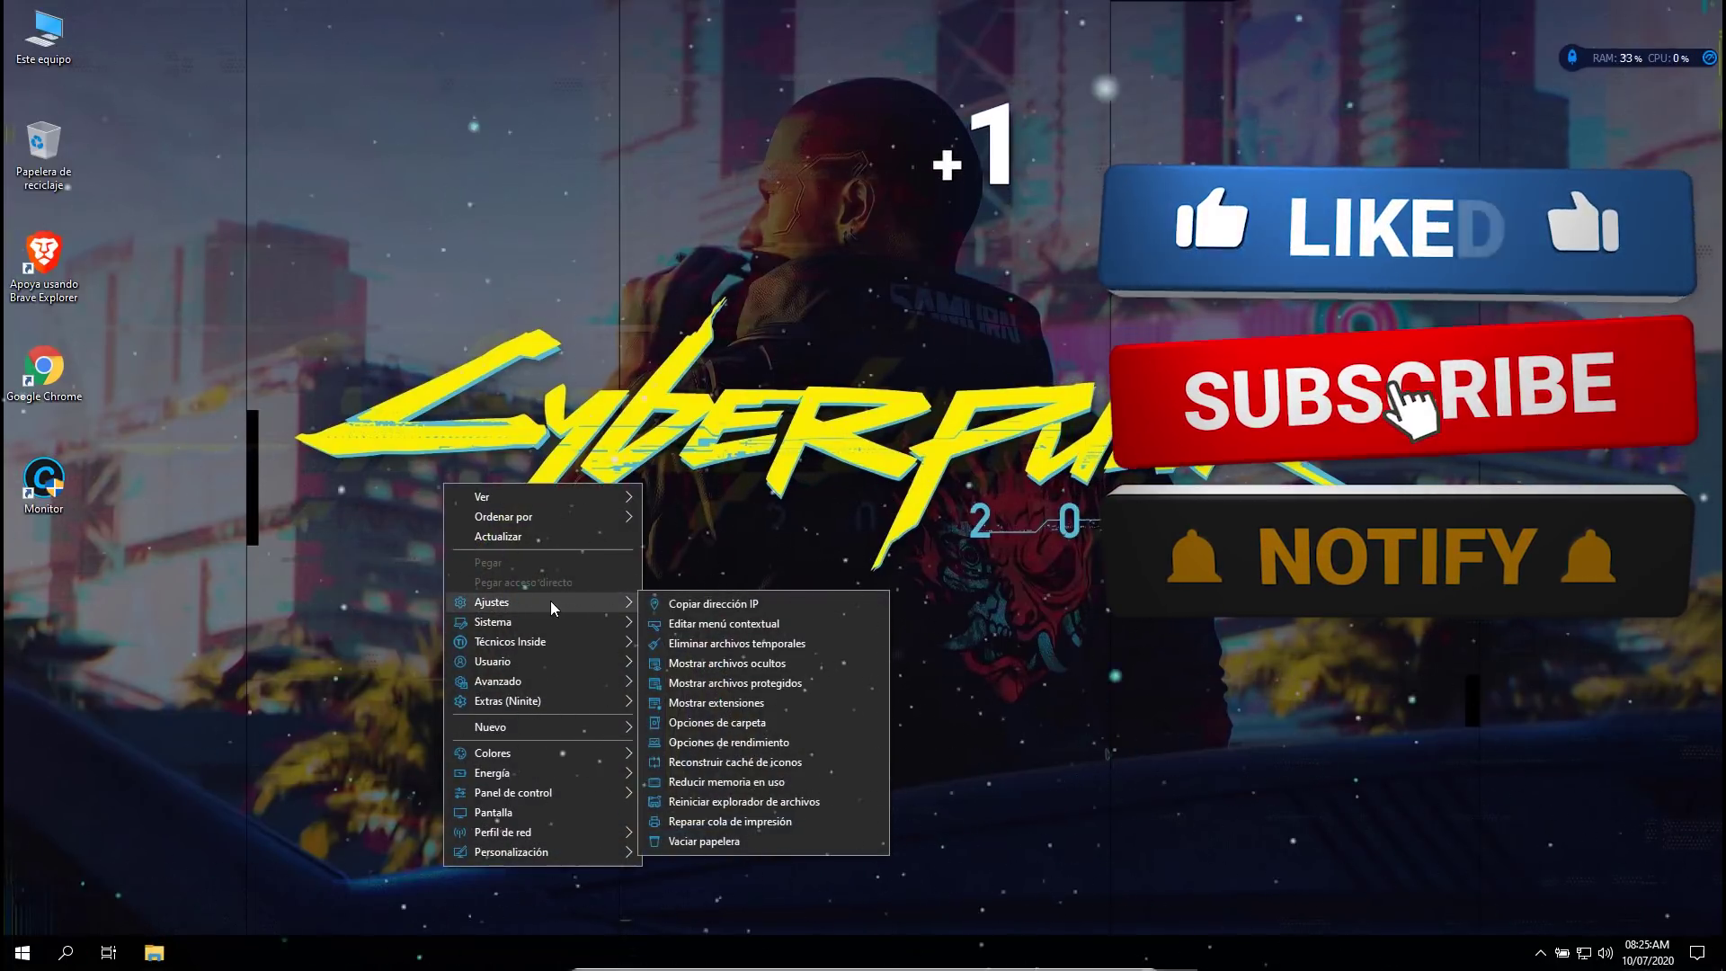
click(408, 410)
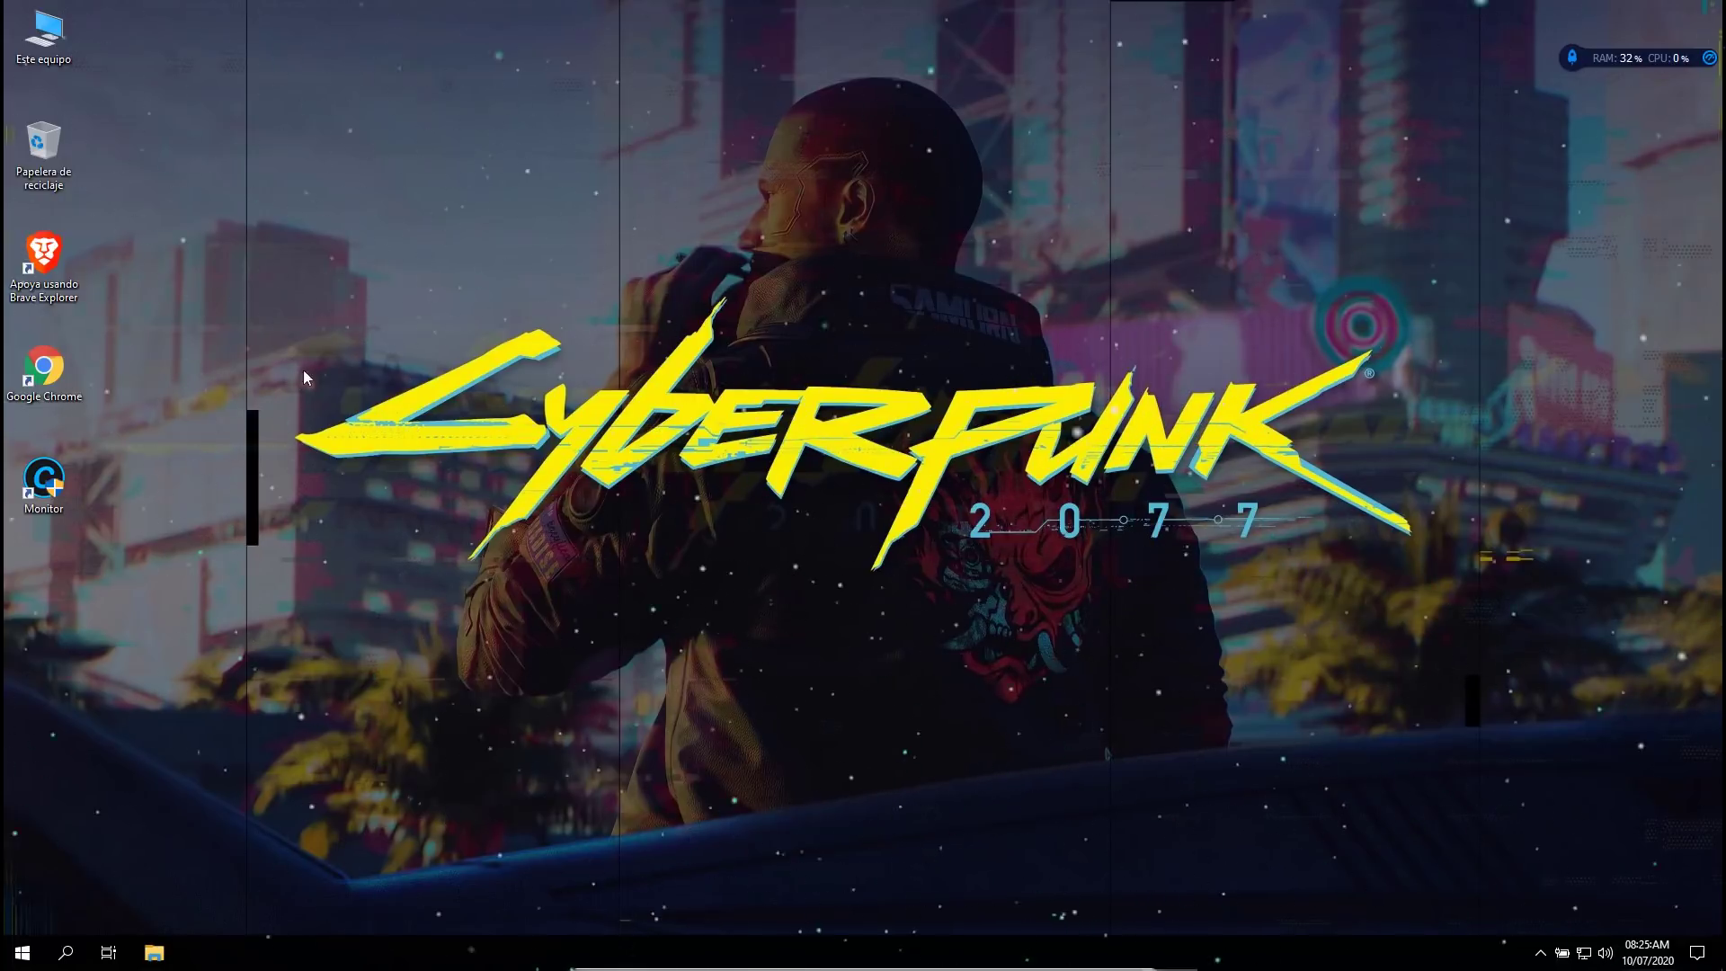
Step: Open Panel de control through the Sistema shortcuts of the extended desktop context menu, view its categories and close it
right_click(325, 308)
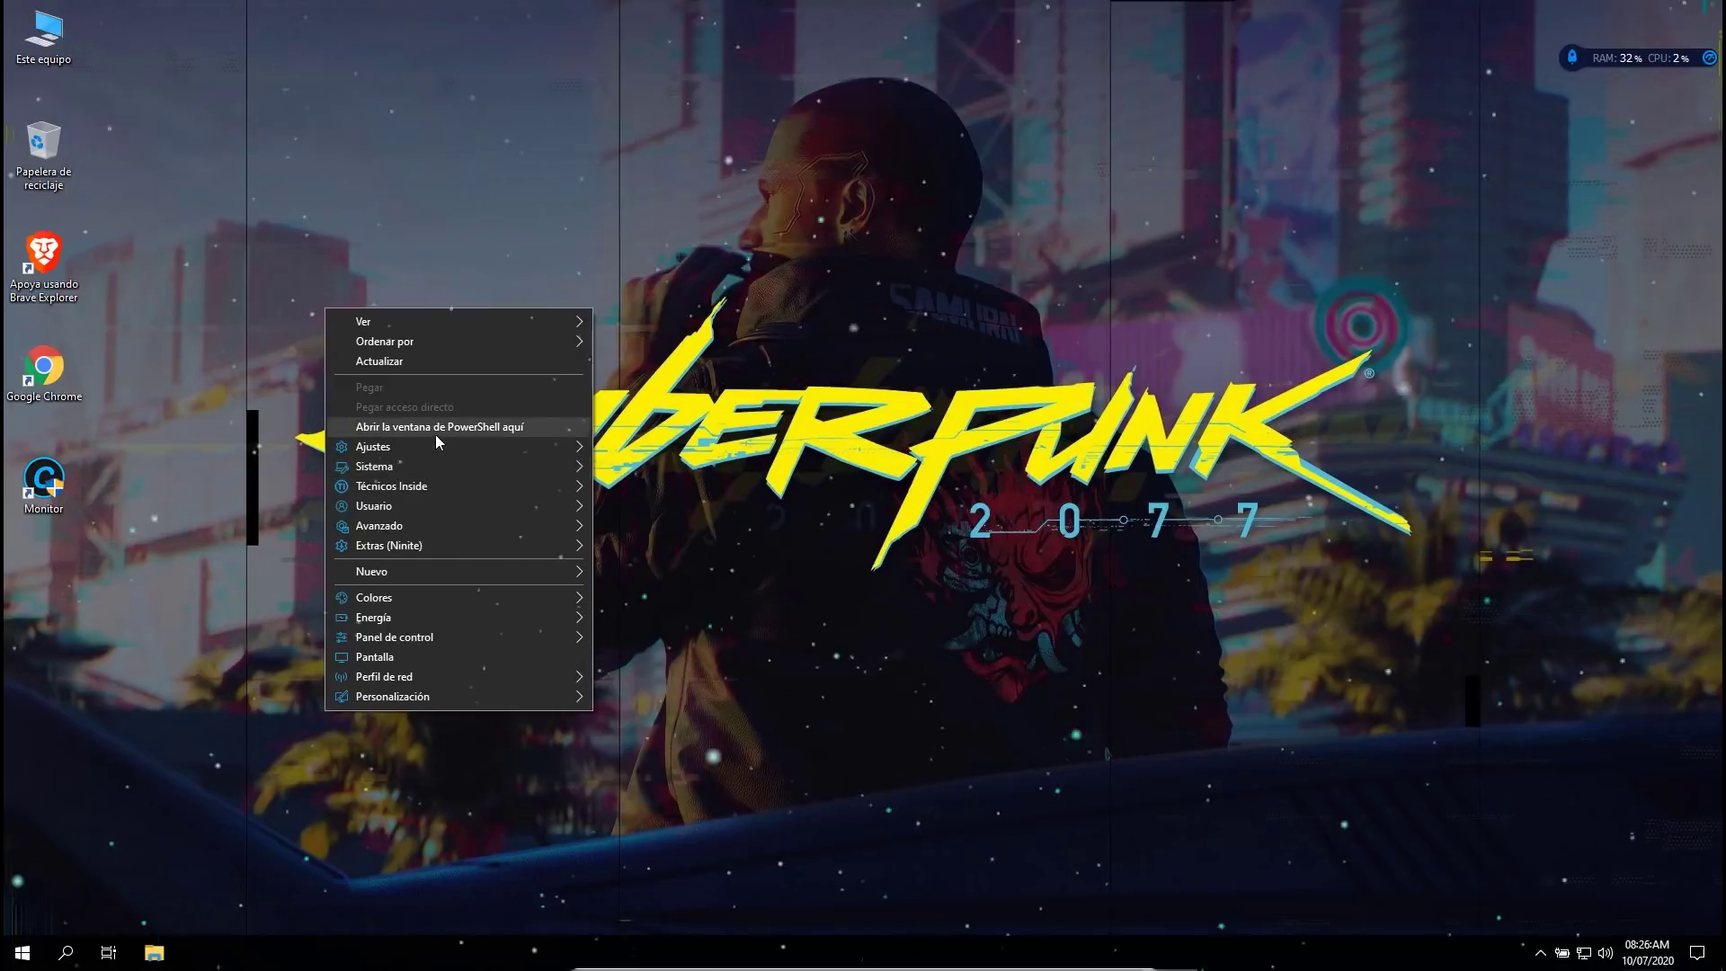
mouse_move(508, 475)
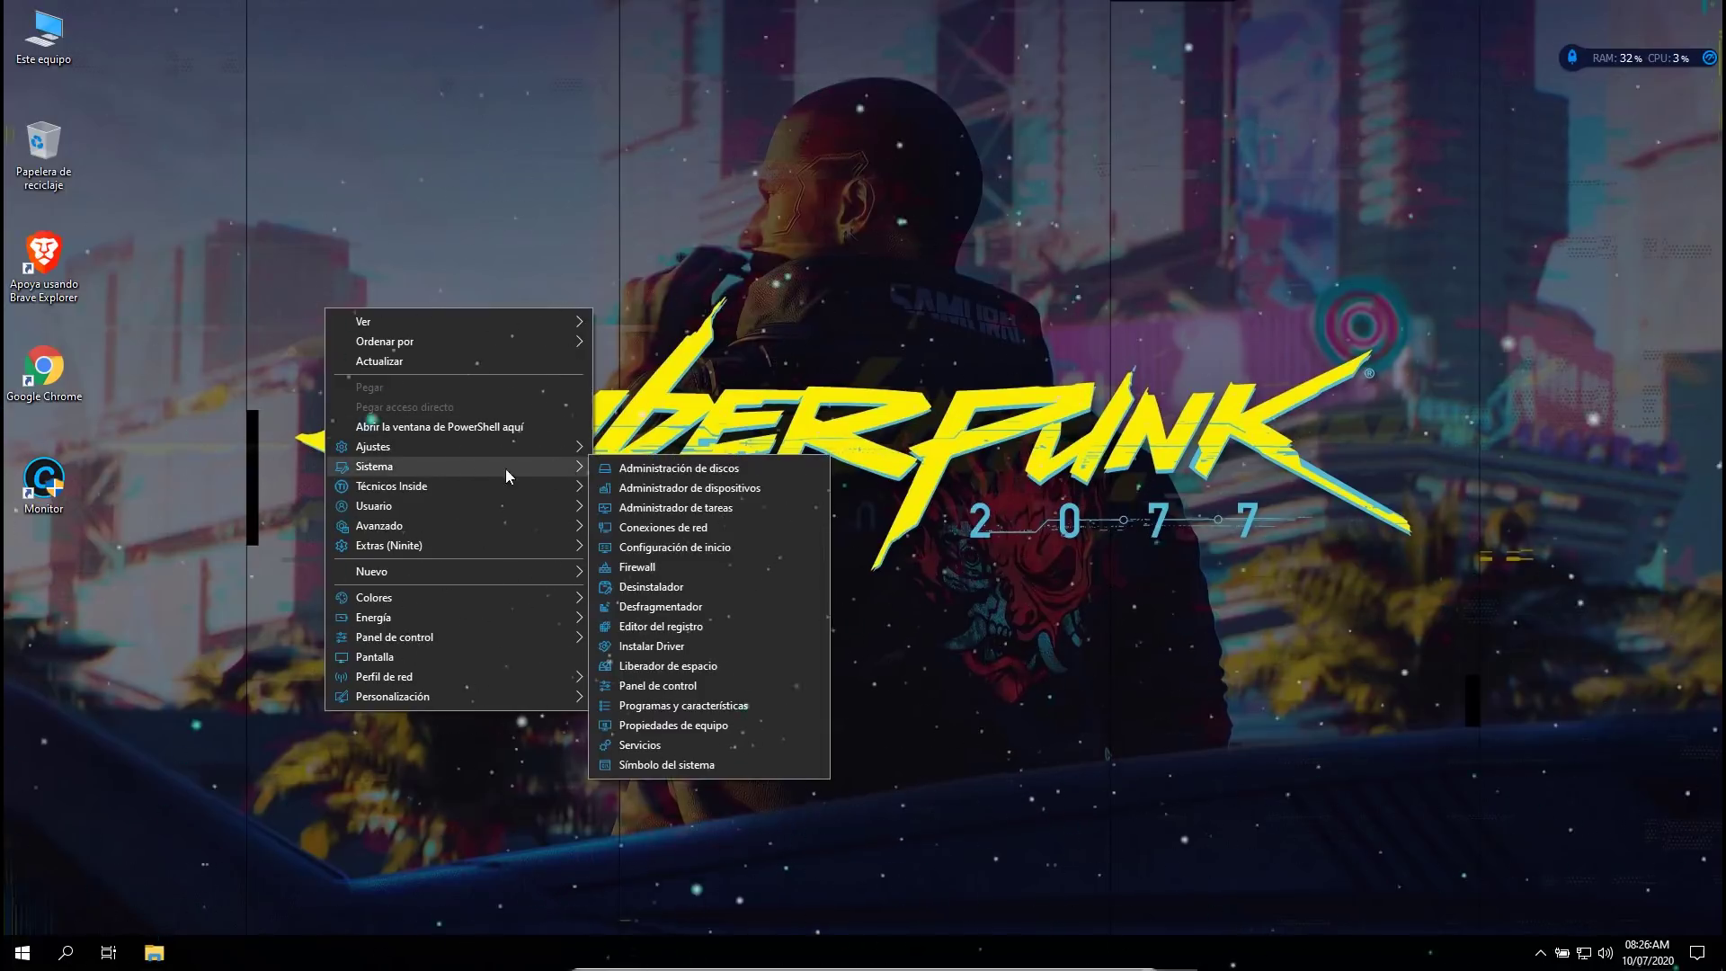
click(667, 686)
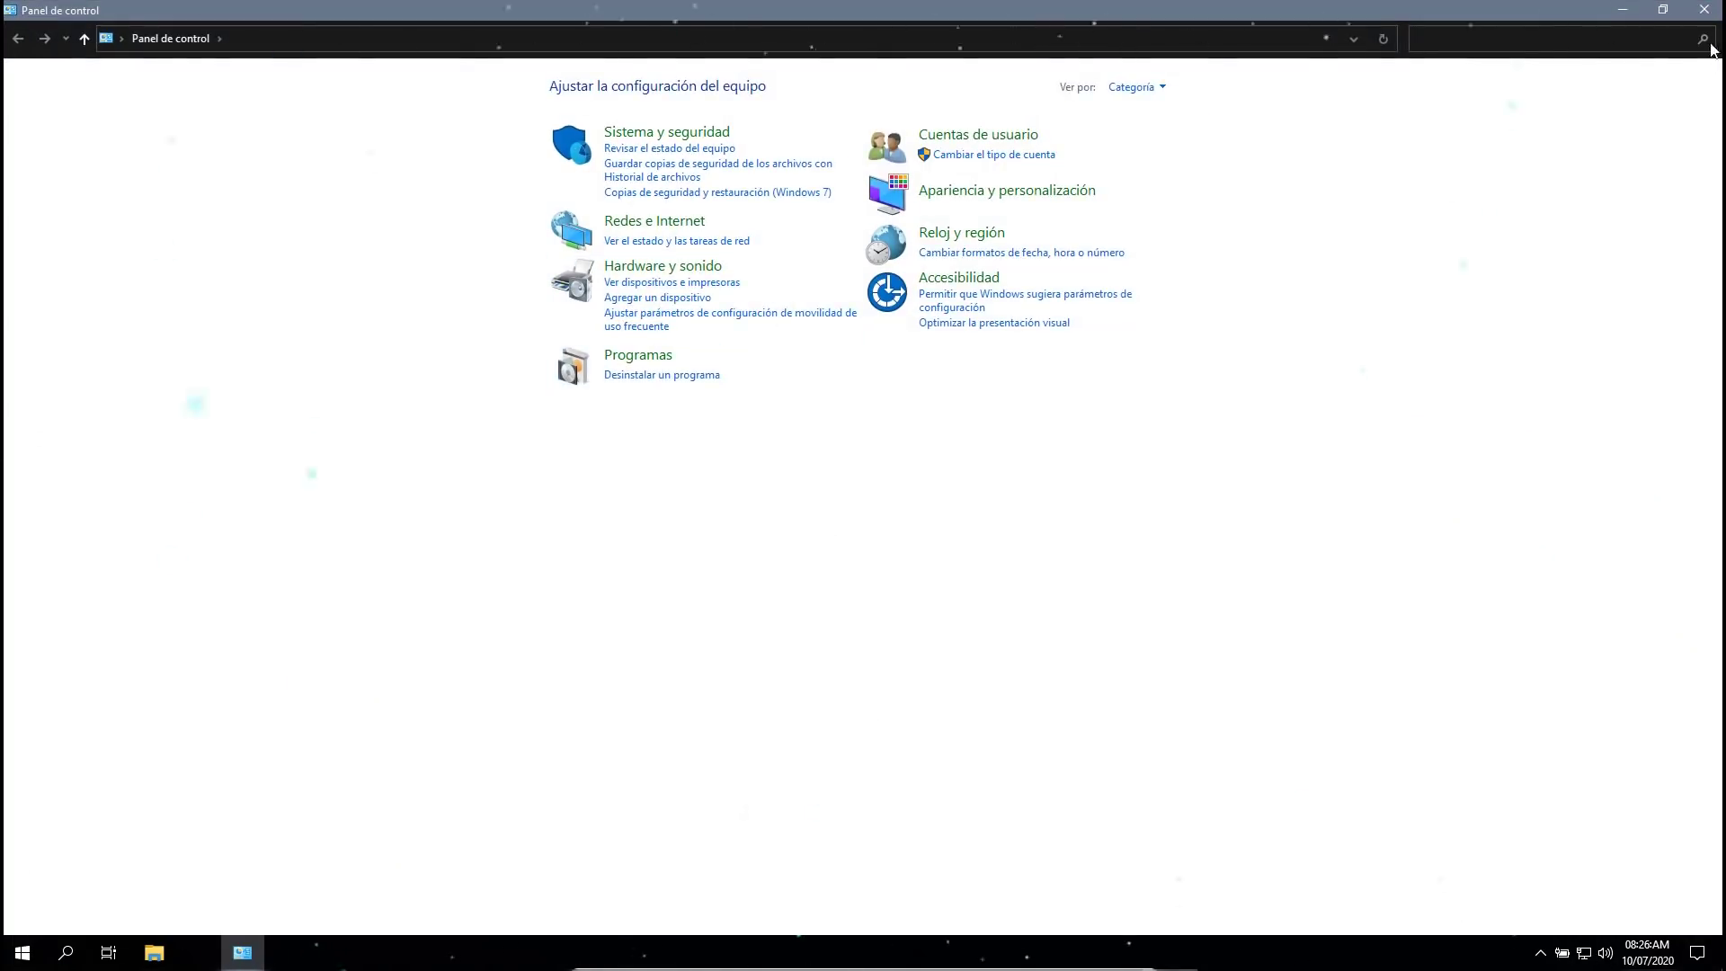
click(1701, 10)
Step: Open the Windows system settings, view the display scale and resolution options, and close the settings
right_click(674, 374)
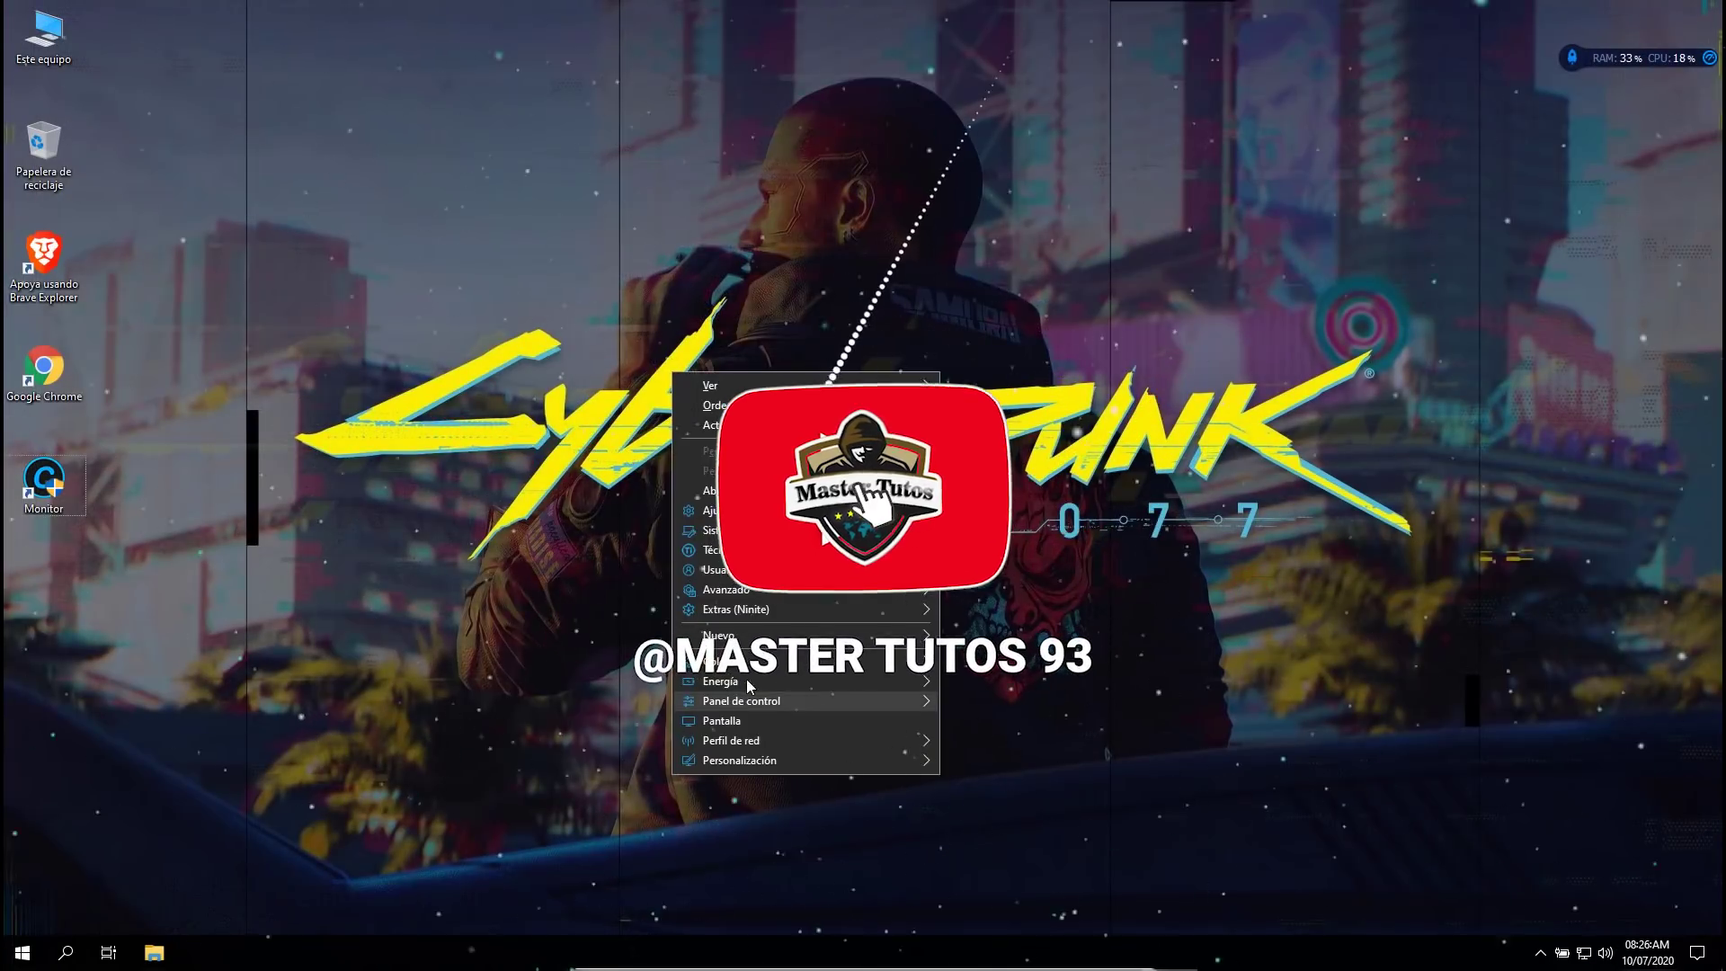
click(23, 953)
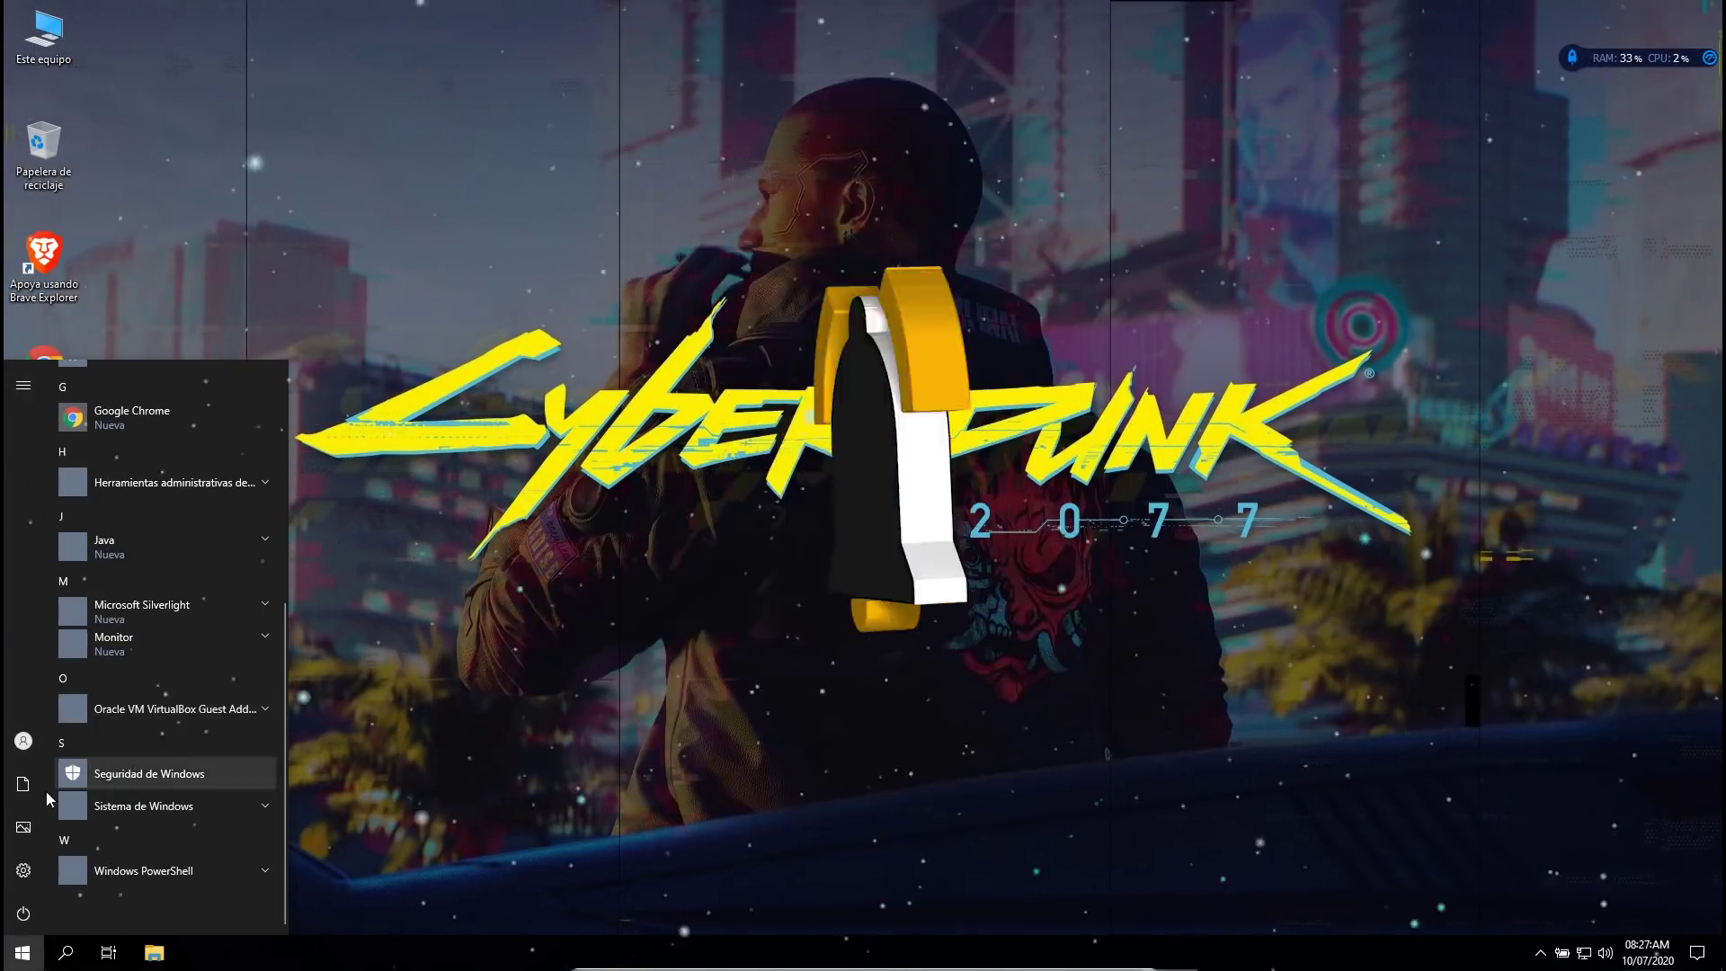
click(18, 876)
click(412, 224)
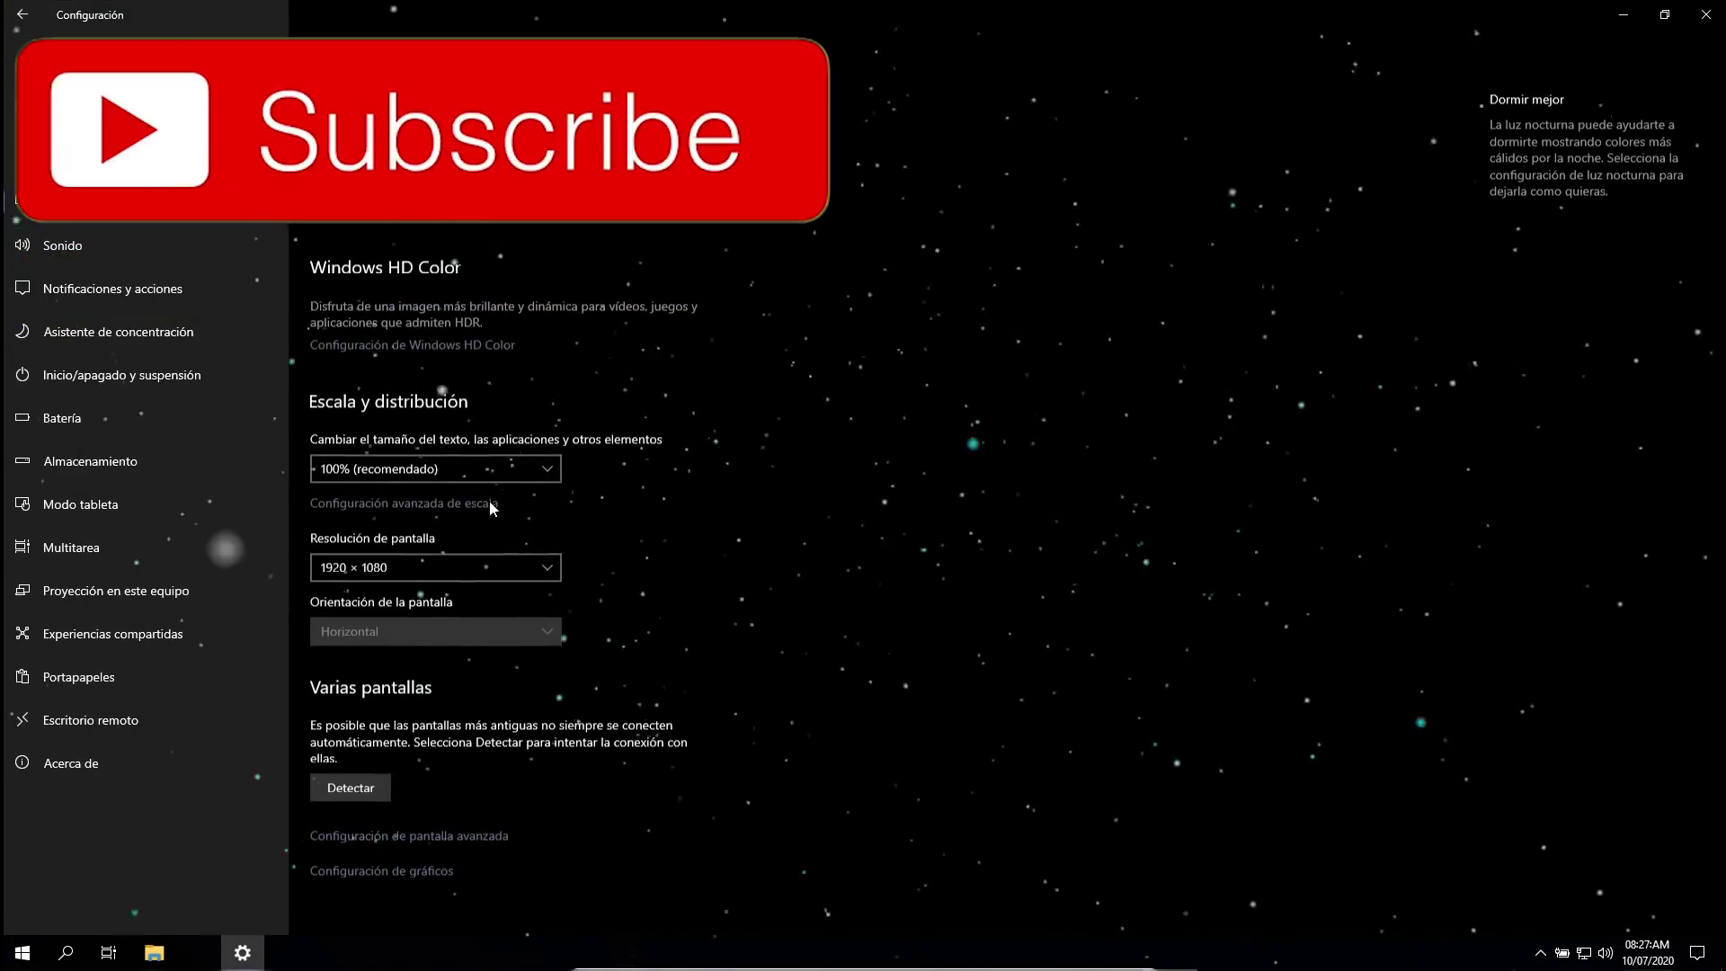
click(1715, 11)
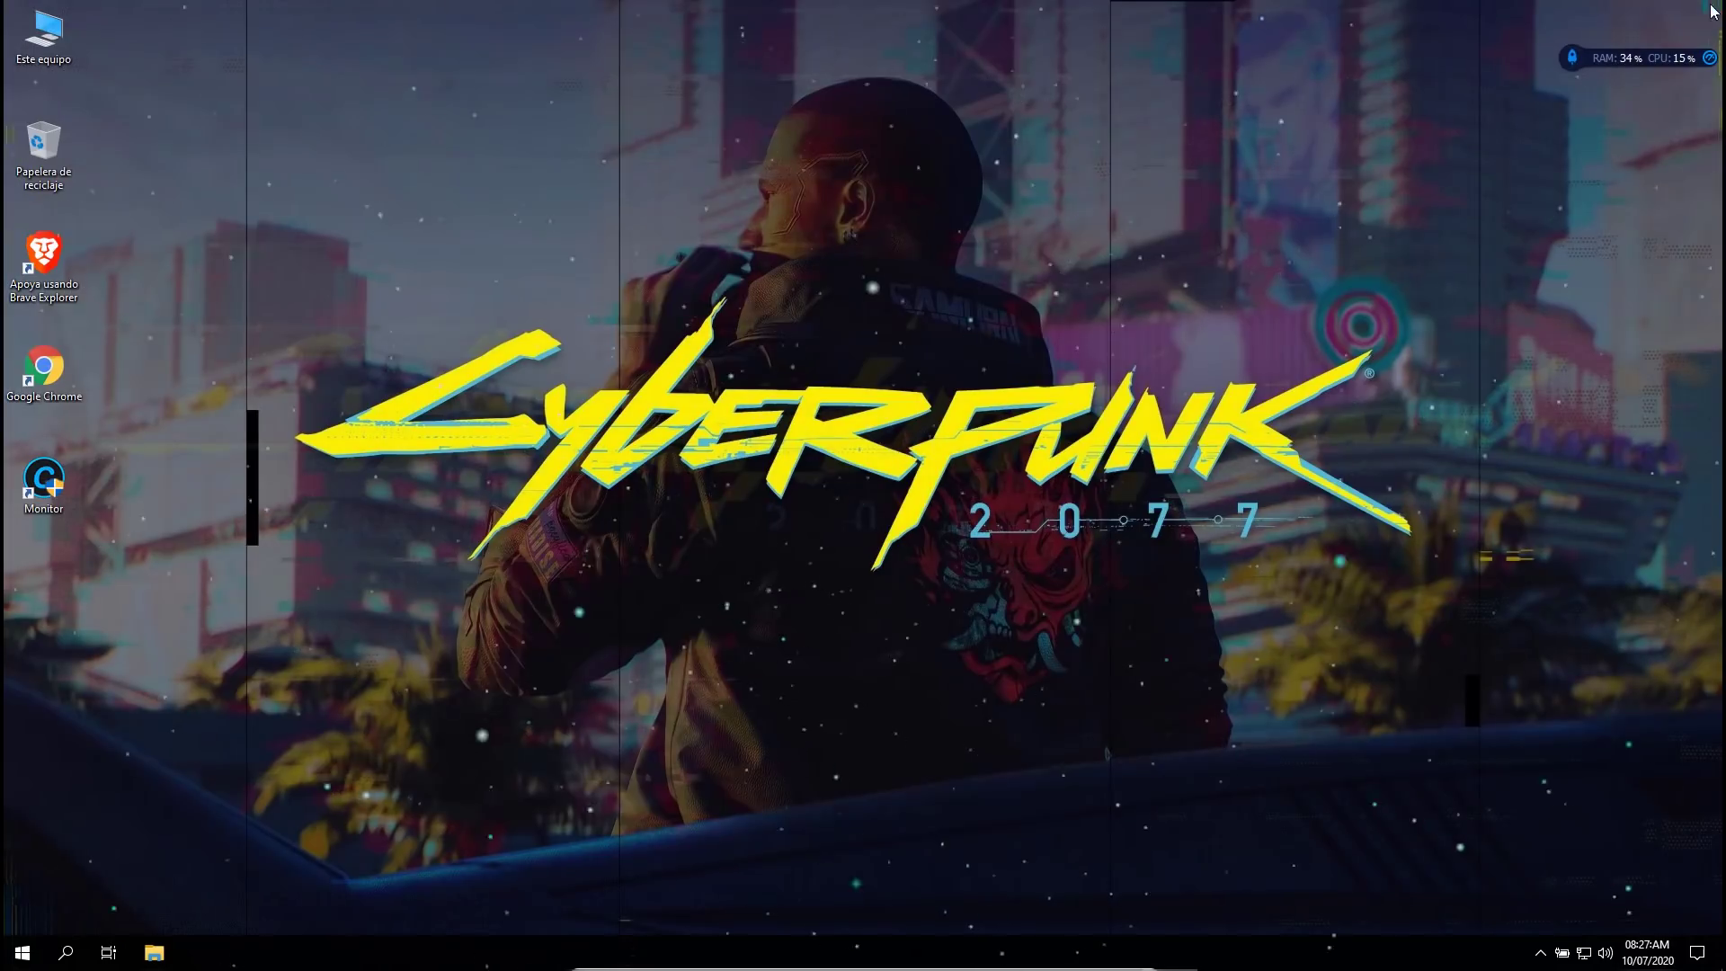